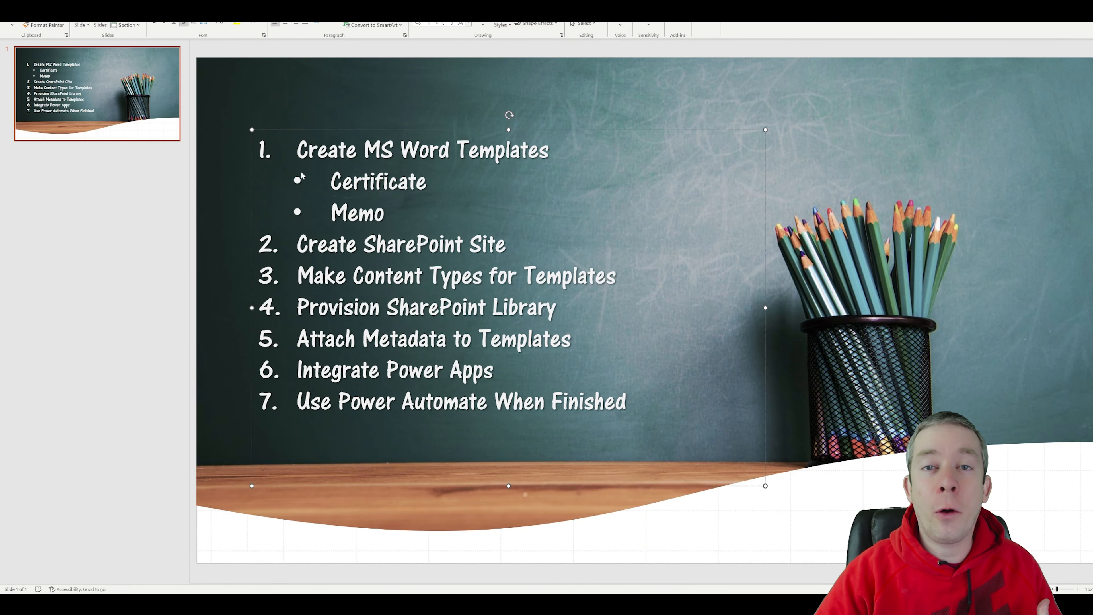
Step: Strike through the agenda item 'Create MS Word Templates' and its Certificate and Memo sub-points
drag(298, 149, 382, 210)
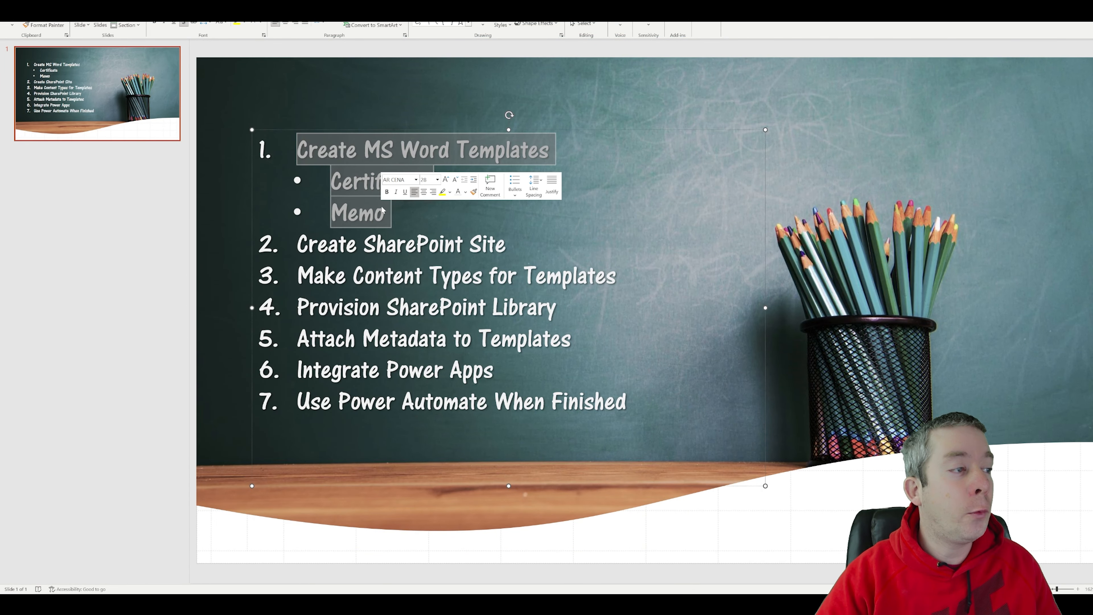
click(195, 24)
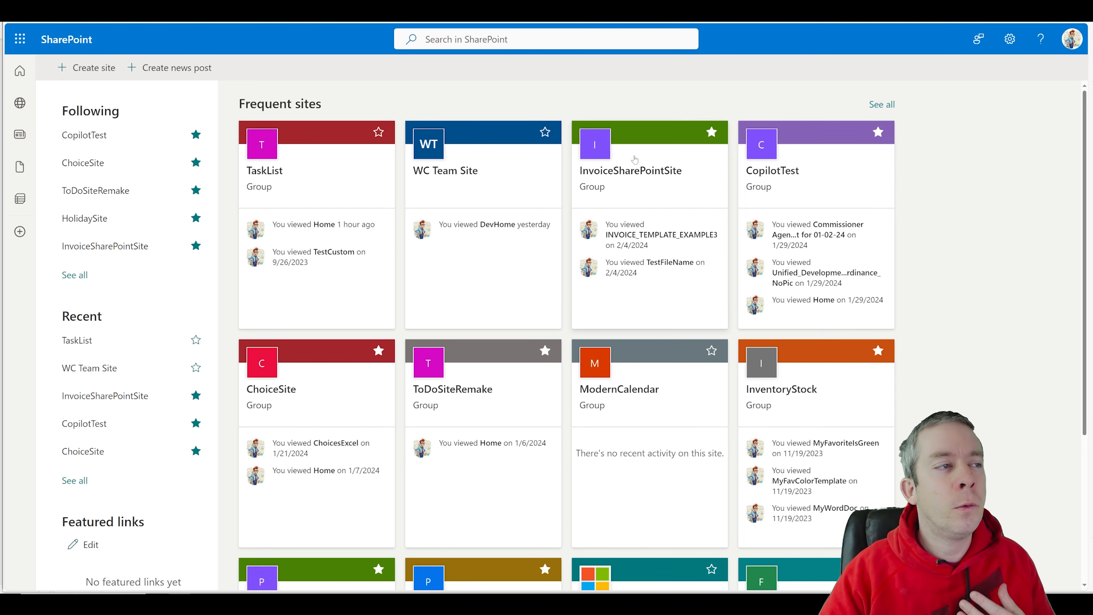
Step: Create a new Team site using the Standard team template
click(65, 40)
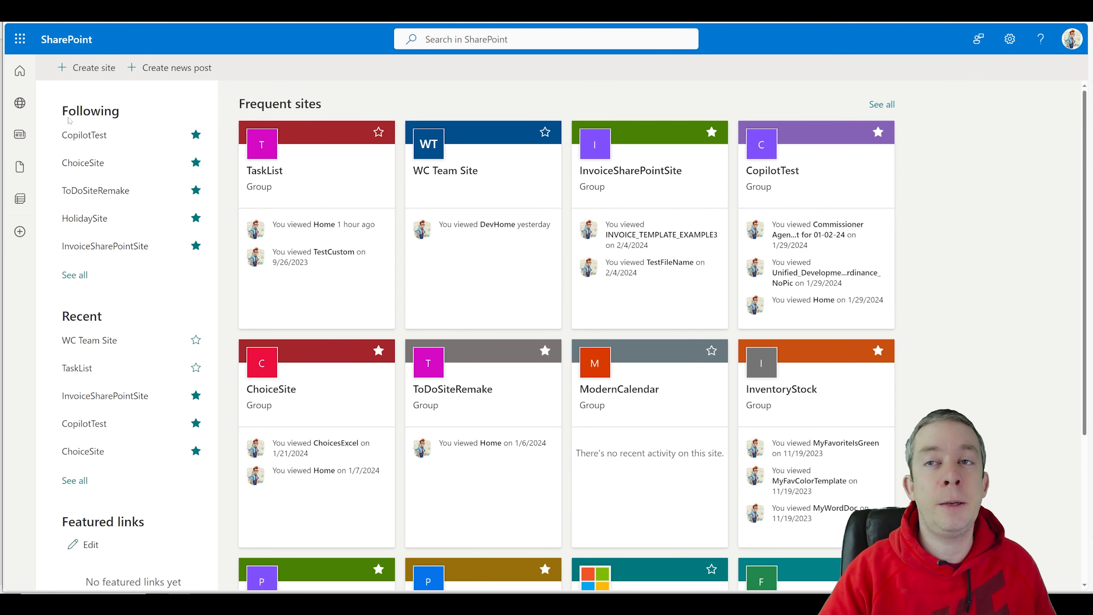
click(84, 70)
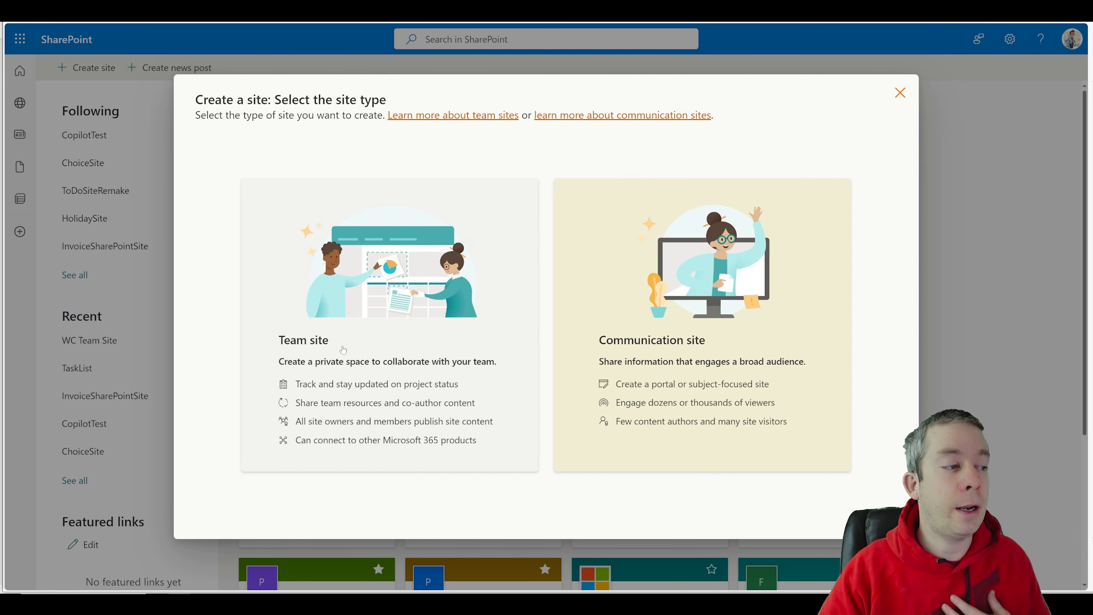
click(349, 335)
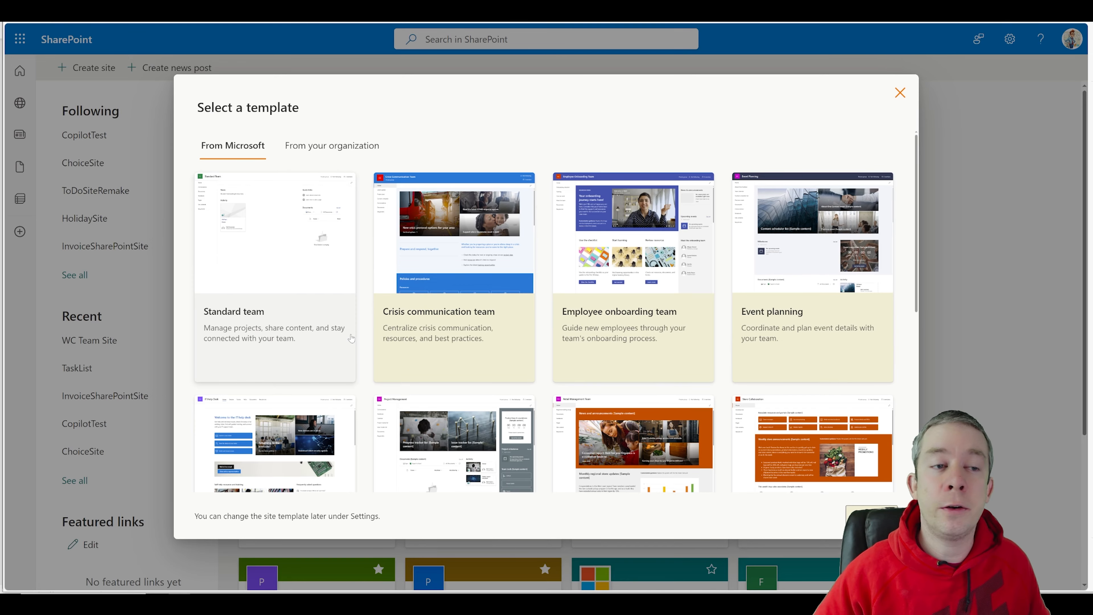
scroll(351, 338, down, 5)
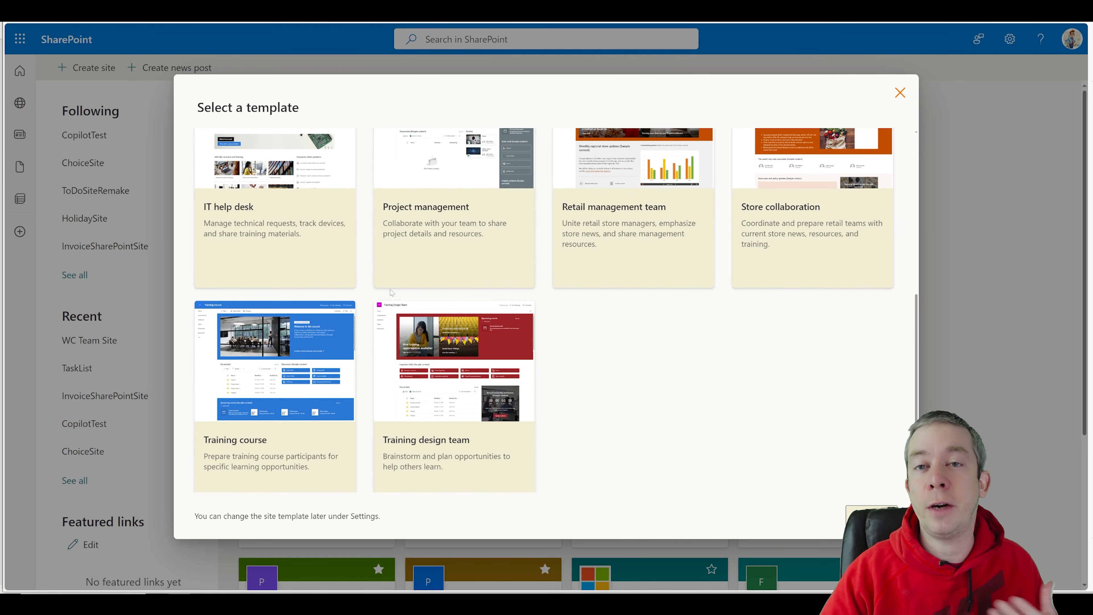
scroll(387, 287, down, 1)
scroll(378, 275, up, 5)
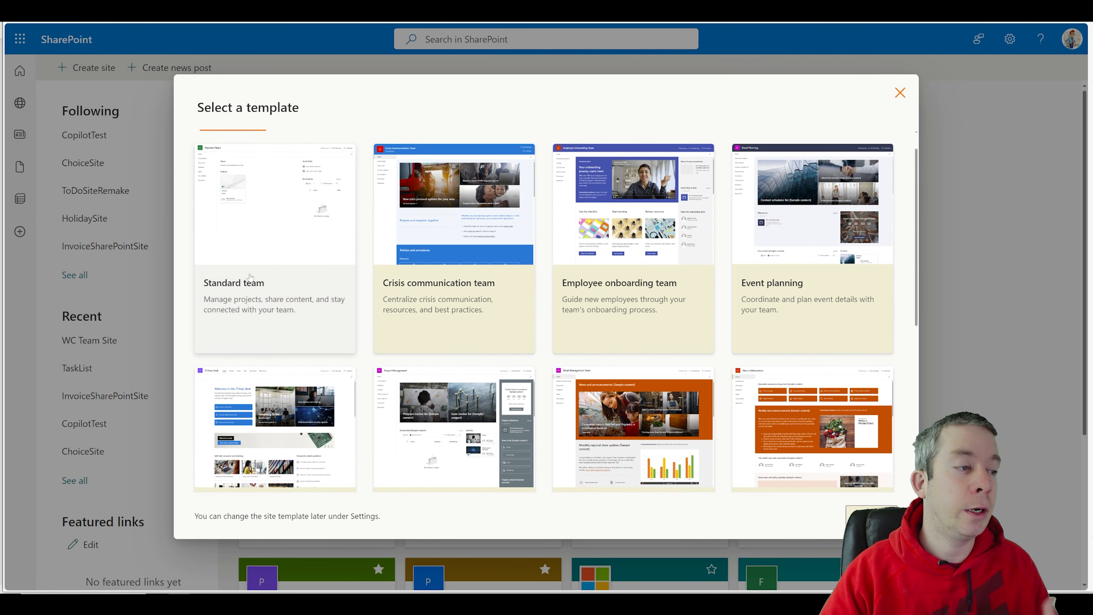
click(242, 251)
click(841, 515)
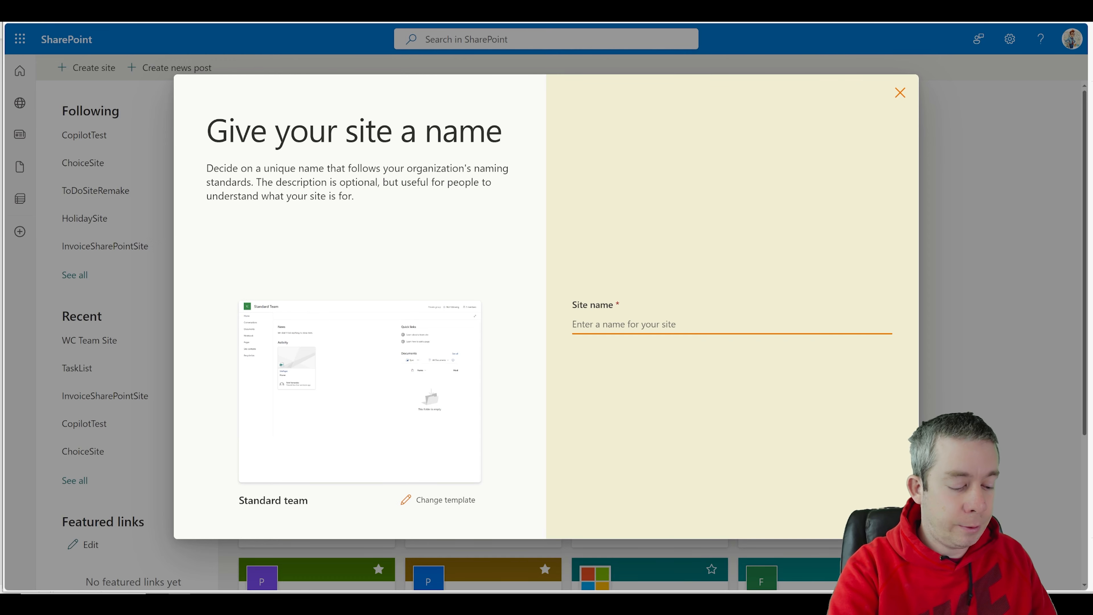
Step: Name the site MSWordTemplates, keep its privacy Private, and create it
text(MSWWo)
key(BackSpace)
key(BackSpace)
text(o)
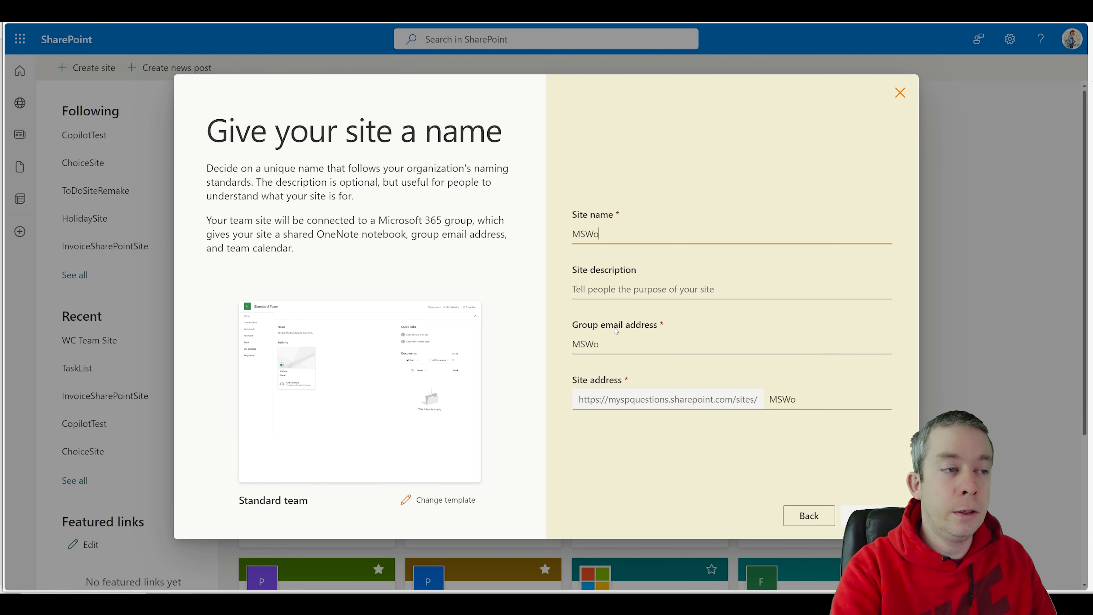
text(rdTemplates)
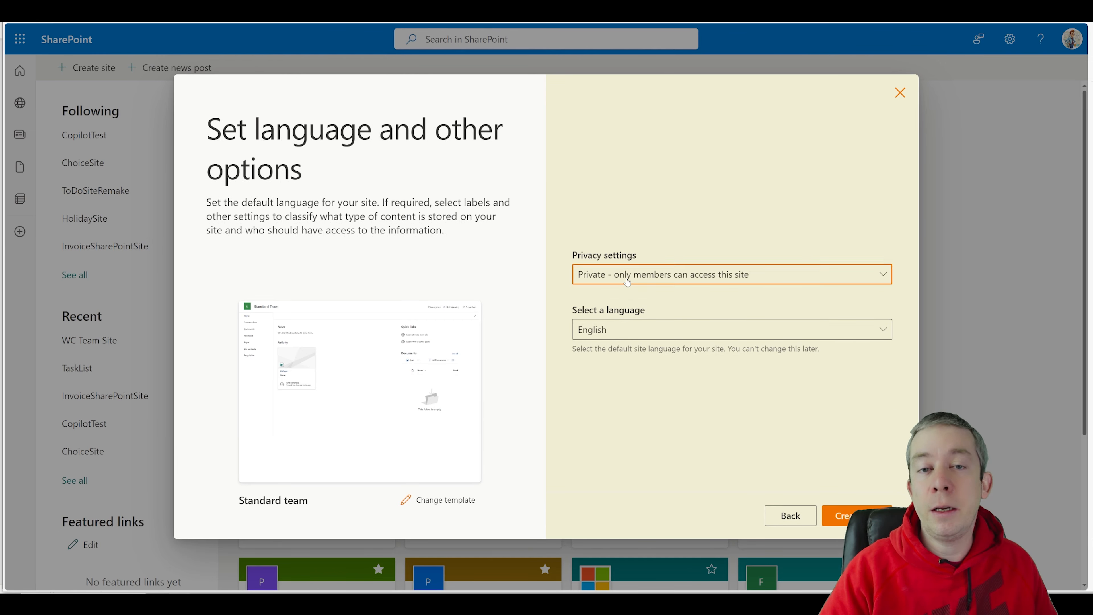
click(628, 279)
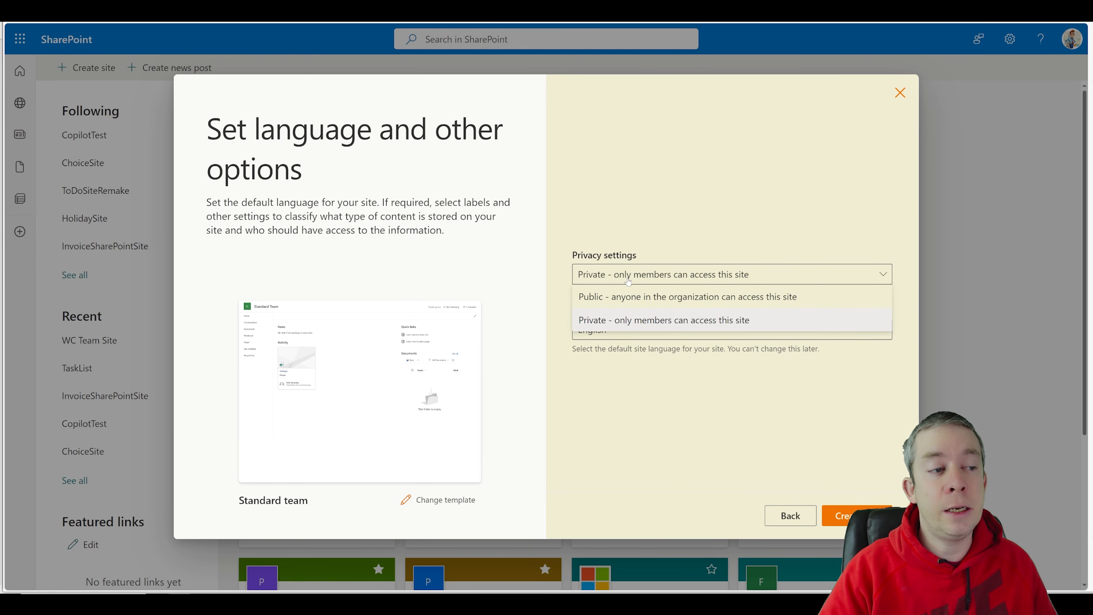
click(626, 278)
click(625, 278)
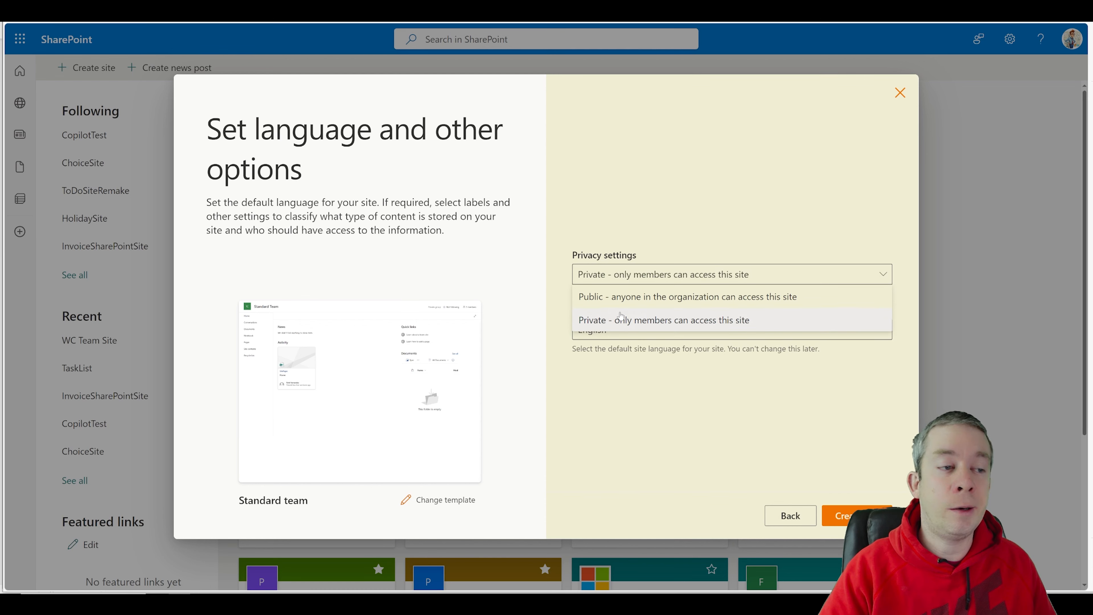
click(627, 276)
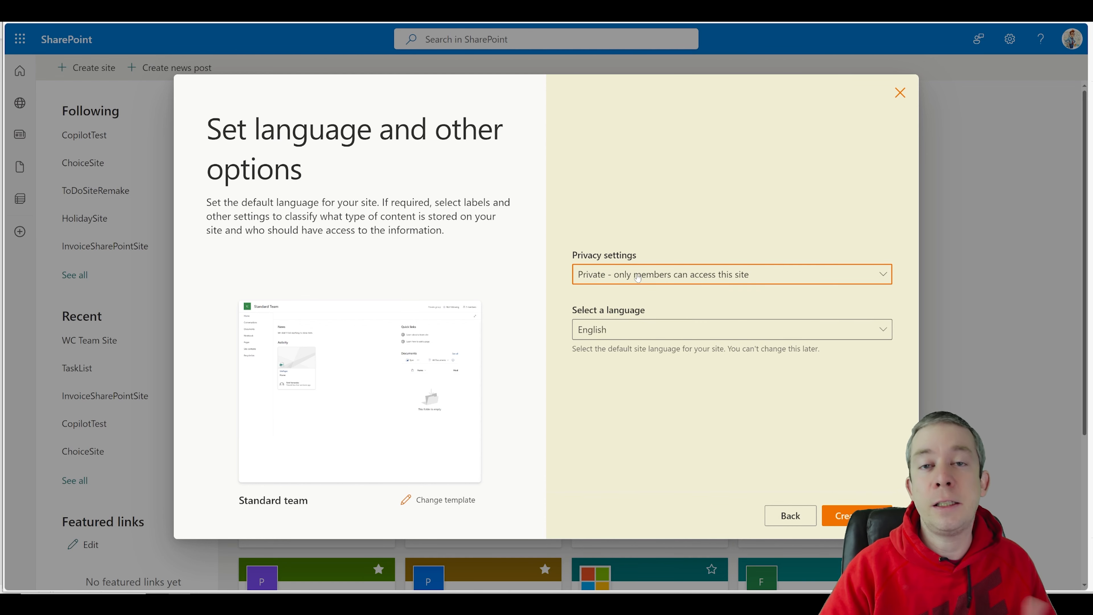
click(857, 515)
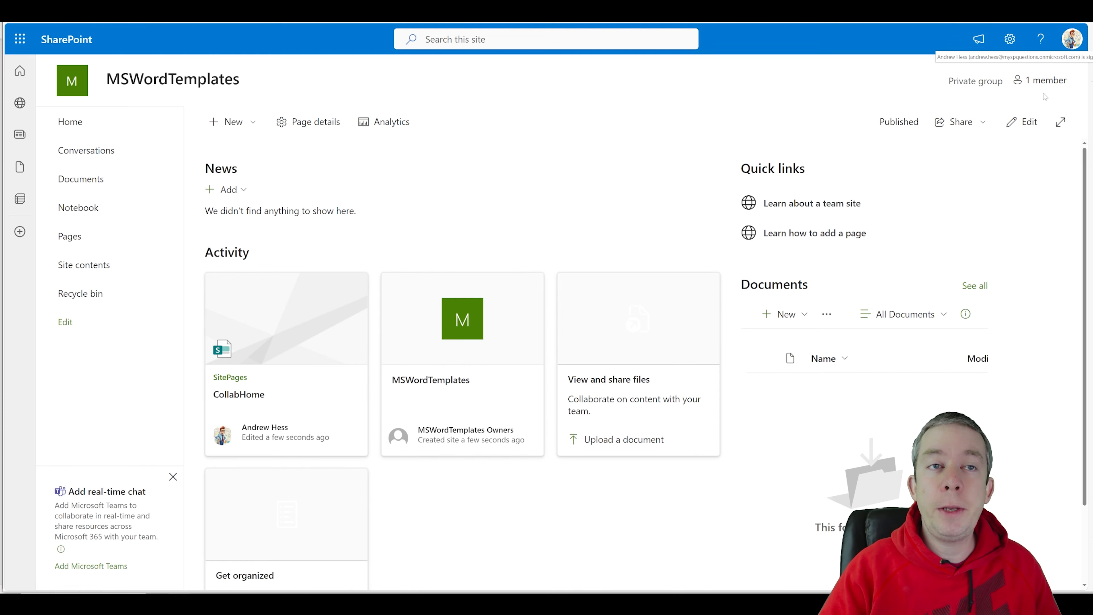
Step: Review the site's one member, then open Advanced permissions settings from Site permissions
click(1026, 82)
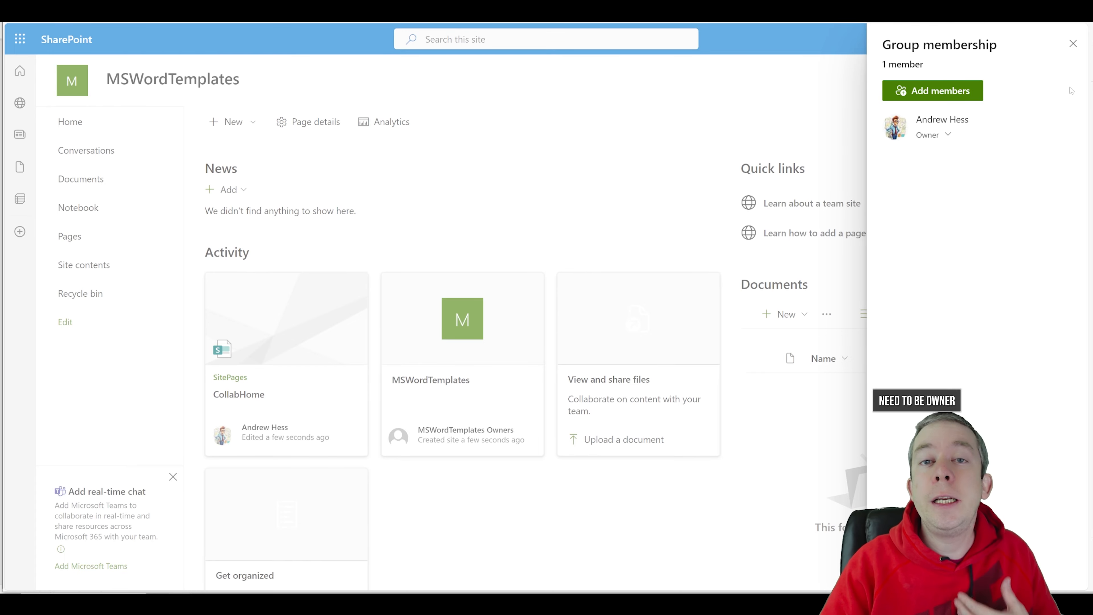
click(1072, 44)
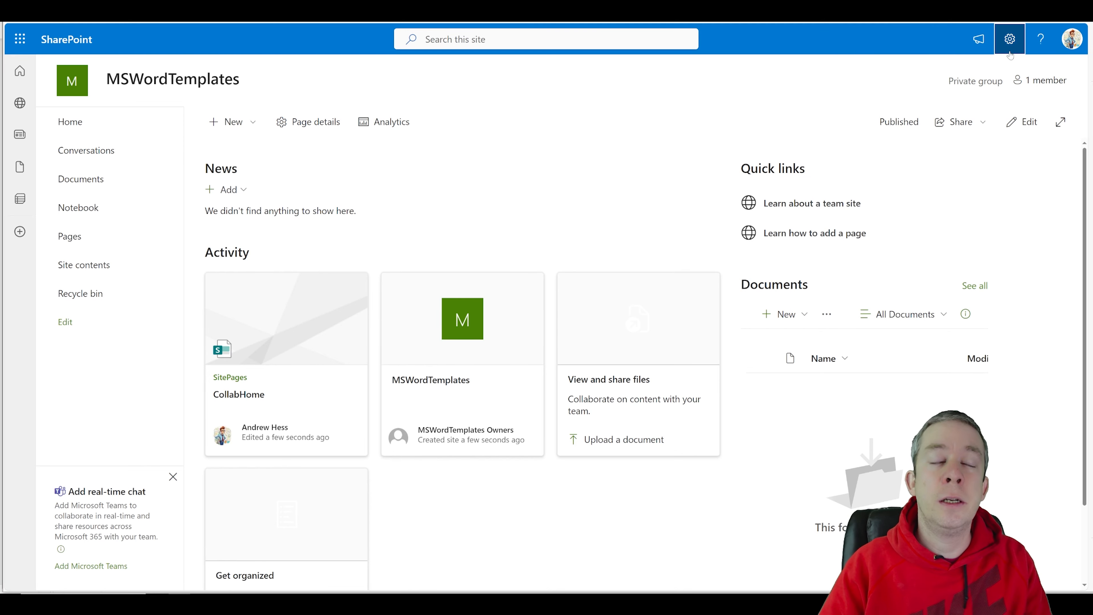
click(1009, 39)
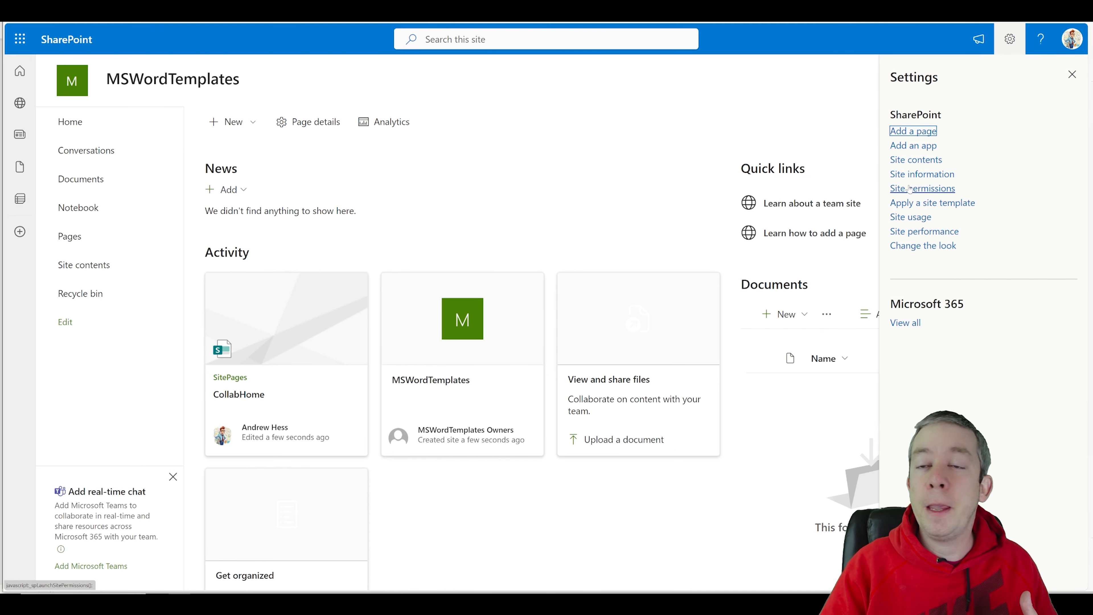
click(918, 192)
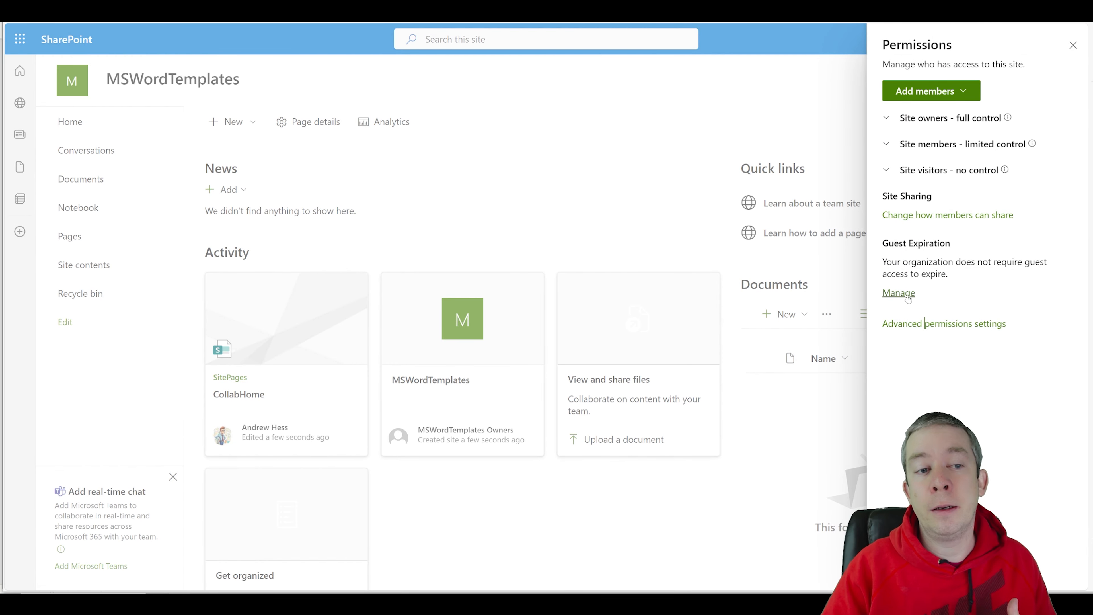
click(924, 323)
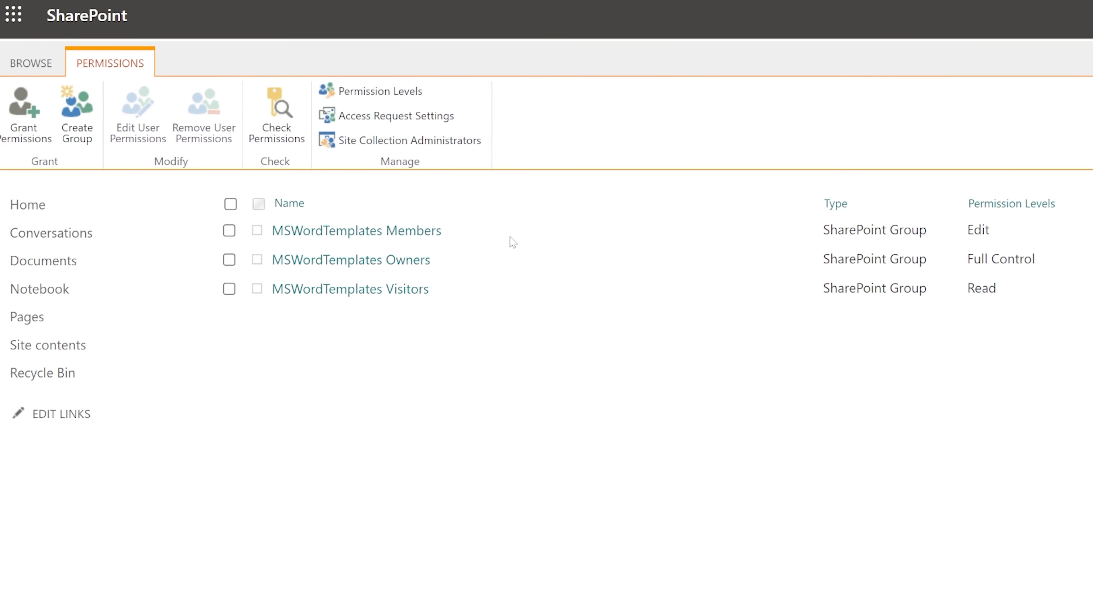
Step: Confirm the Owners group are site collection administrators, then return to the site Home page
click(408, 140)
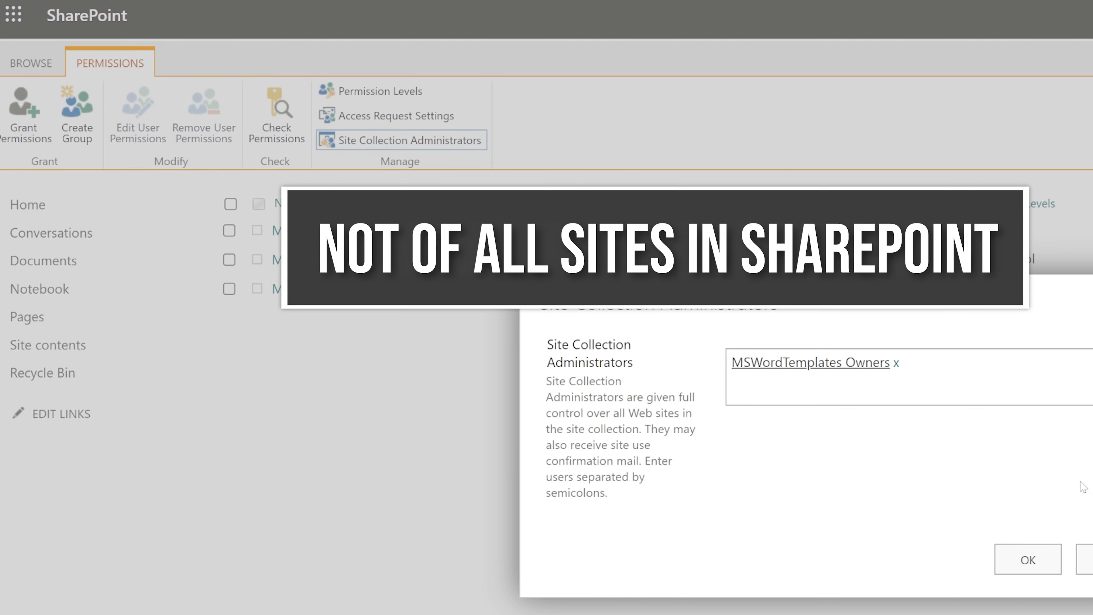
click(1090, 564)
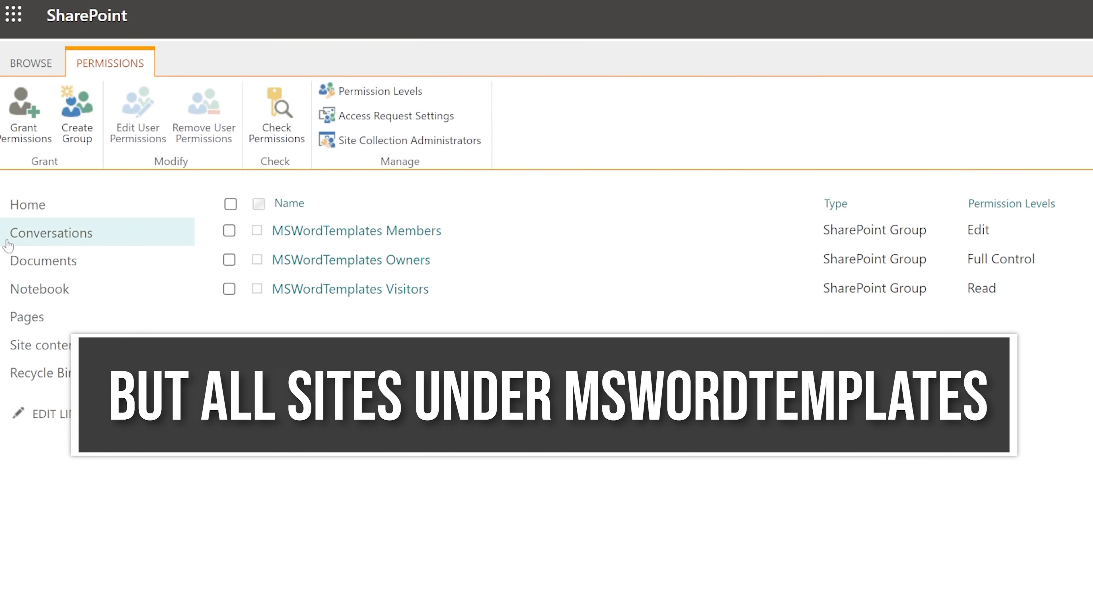
click(26, 215)
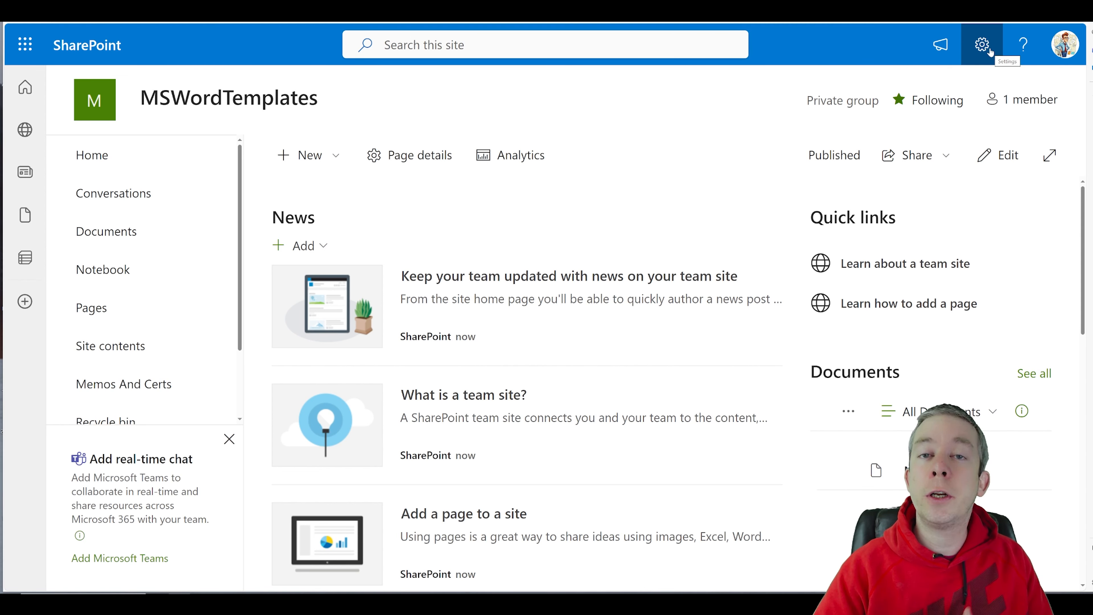
Step: Open Site columns from the View all site settings page
click(982, 45)
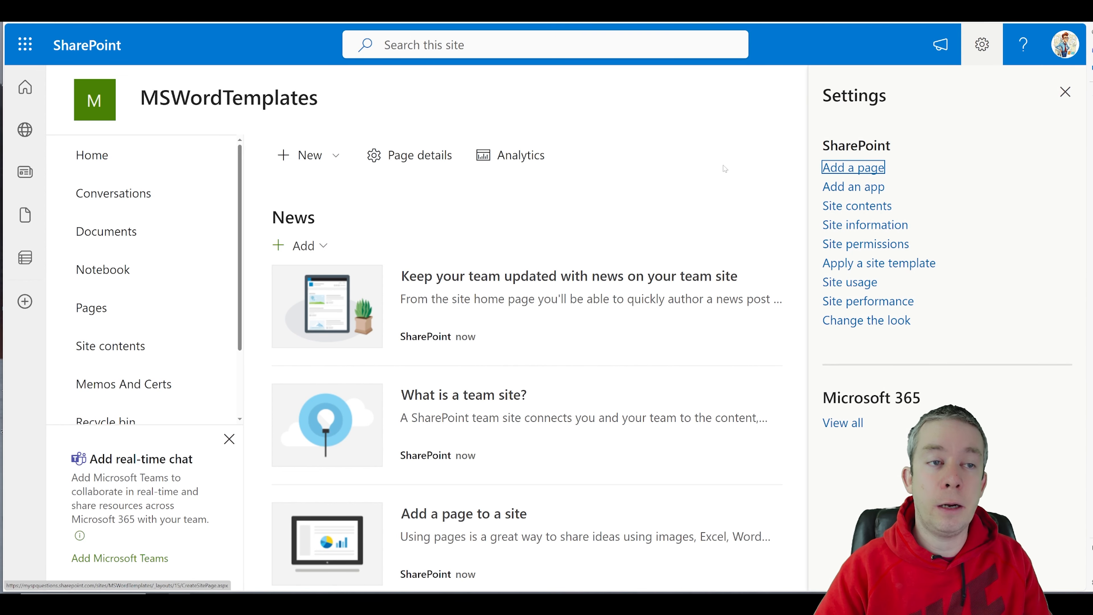
click(857, 225)
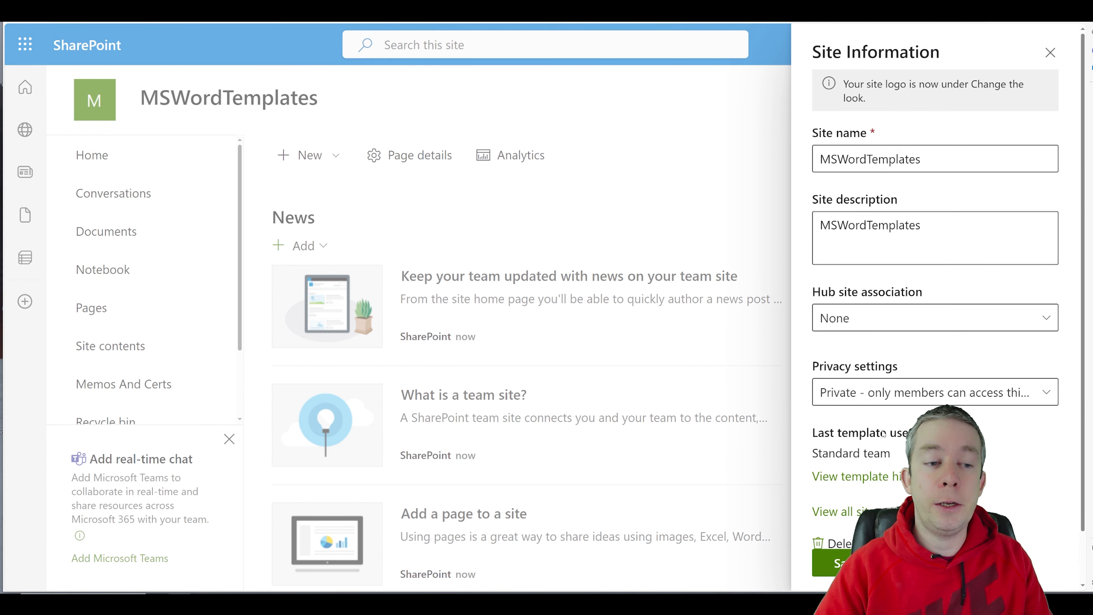
click(831, 511)
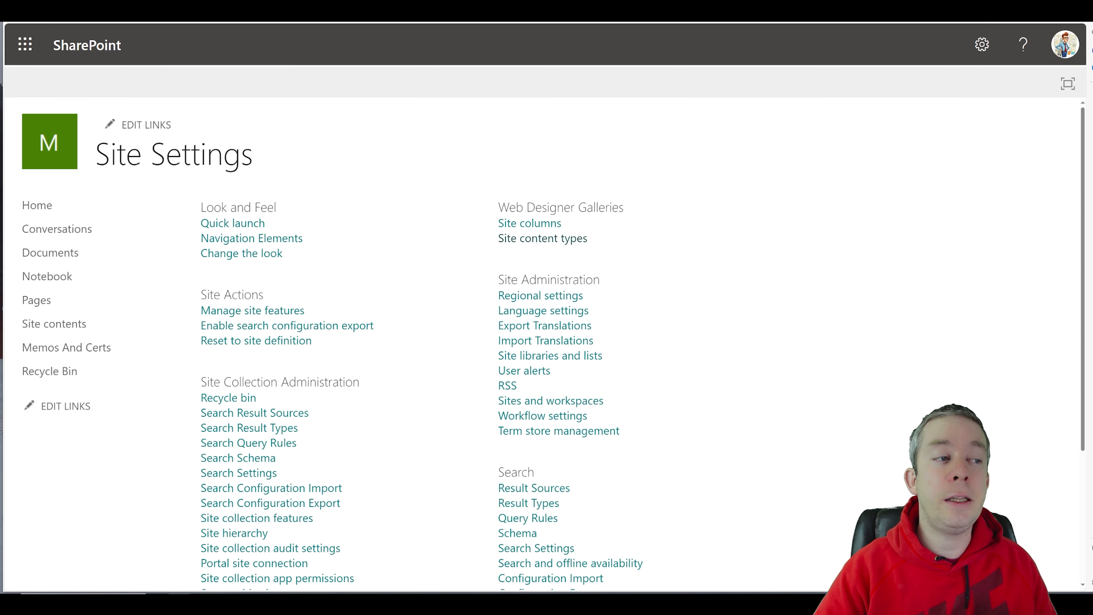
drag(497, 202, 614, 241)
click(539, 225)
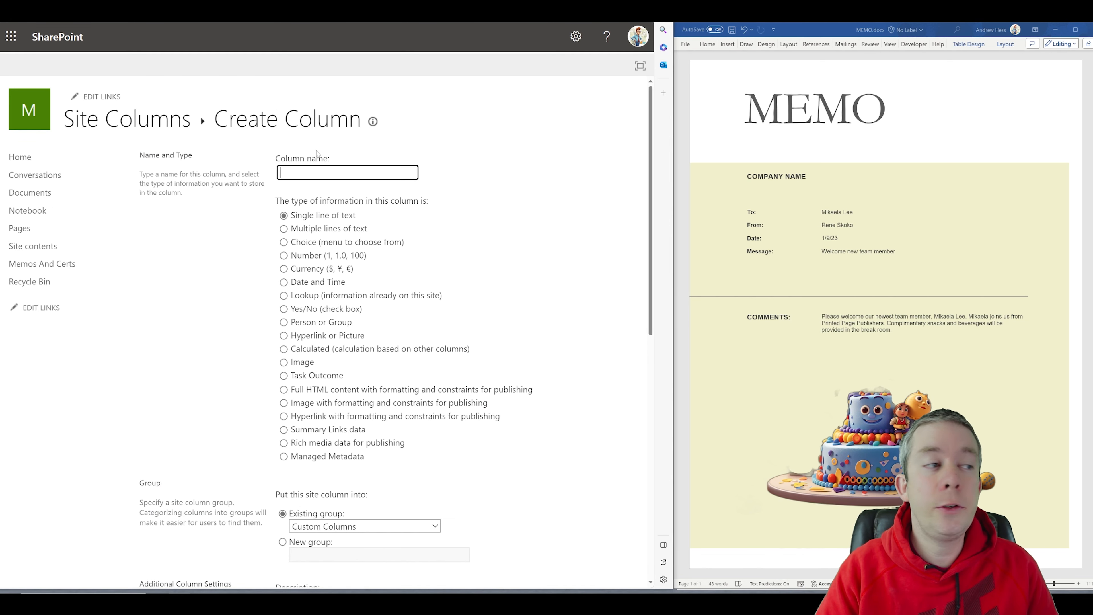
Step: Create a CompanyName site column in a new group named OurTemplates
text(CompanyName)
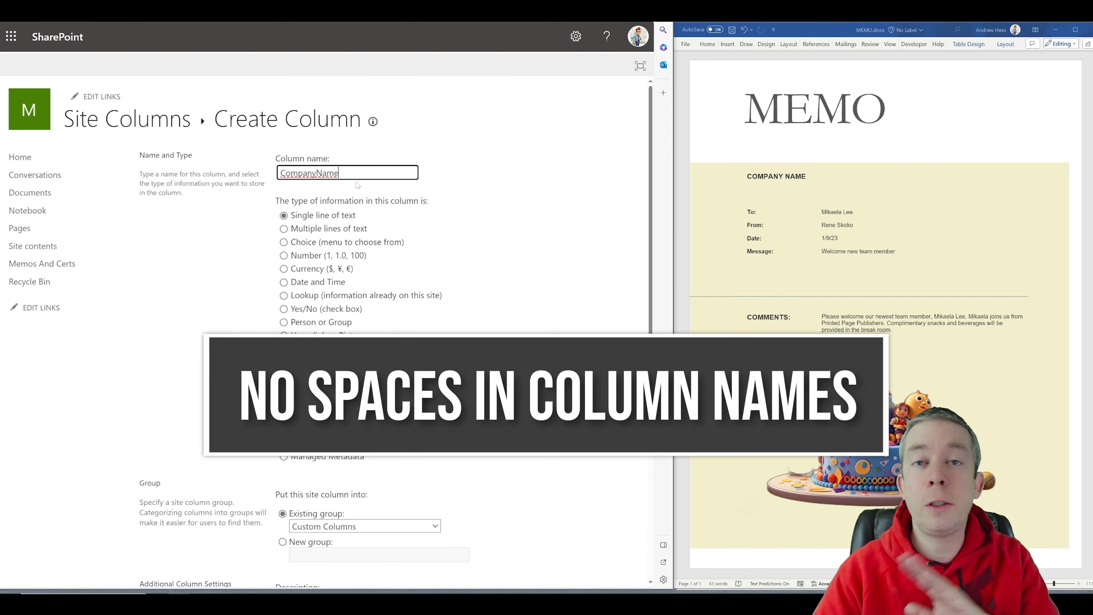
scroll(311, 215, down, 6)
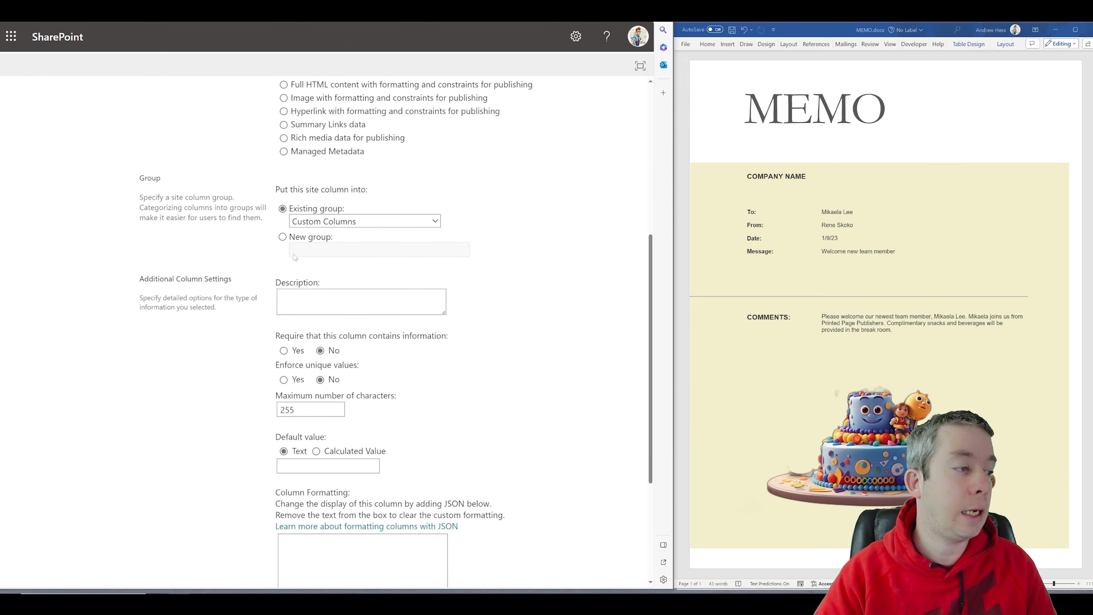
click(286, 236)
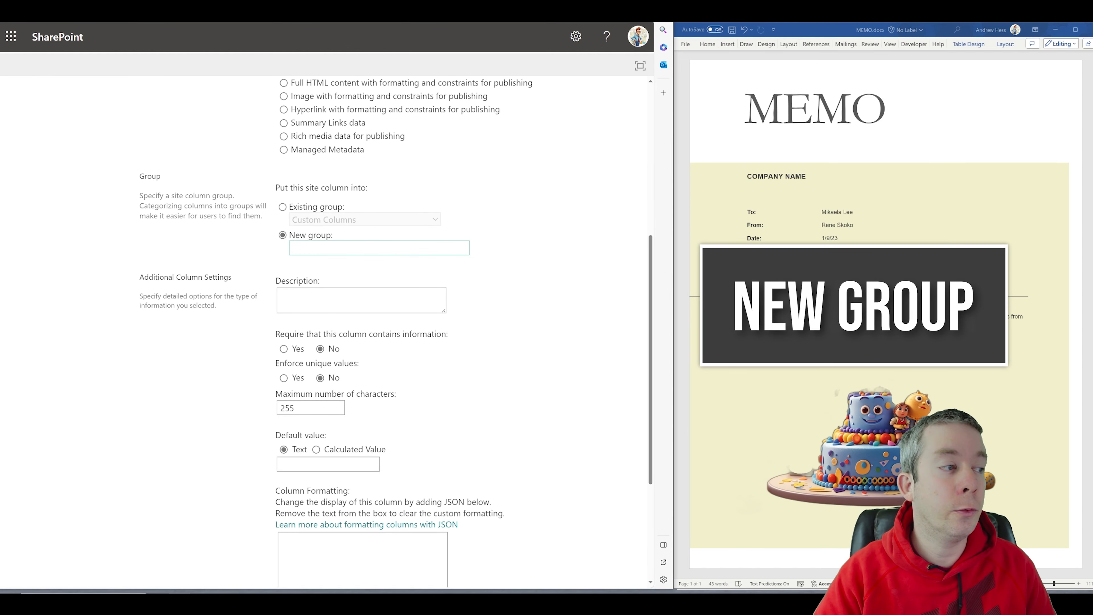
text(OurT)
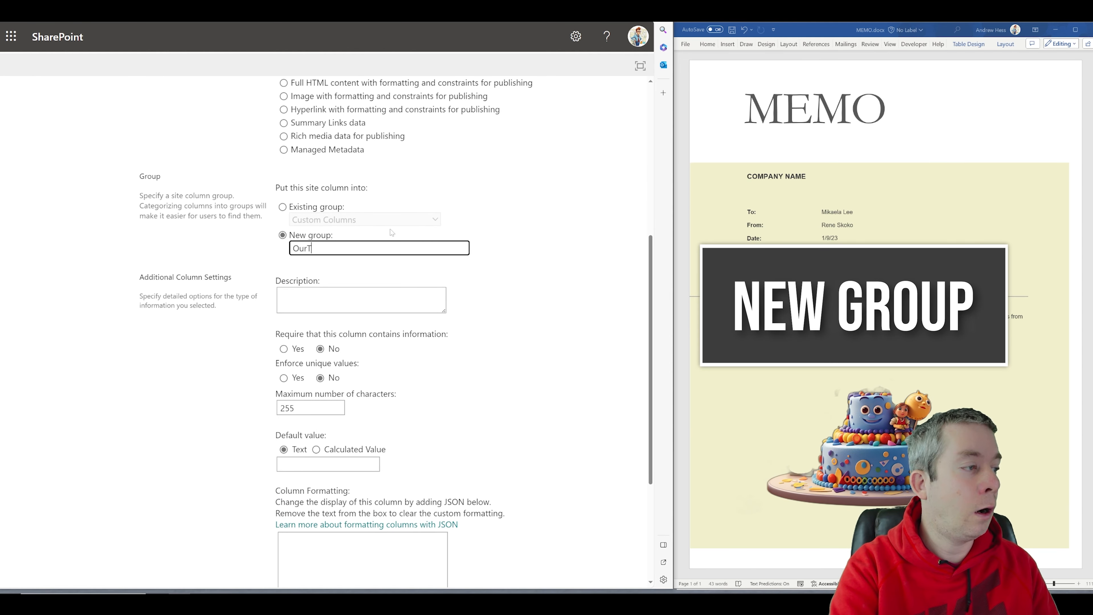
text(emplates)
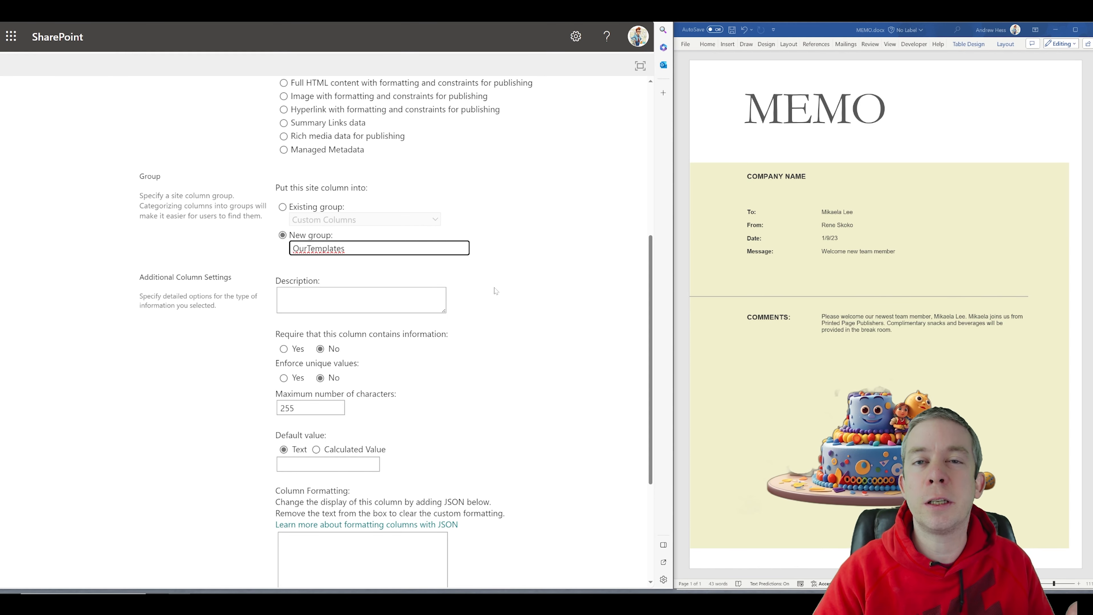
scroll(497, 292, down, 5)
click(555, 516)
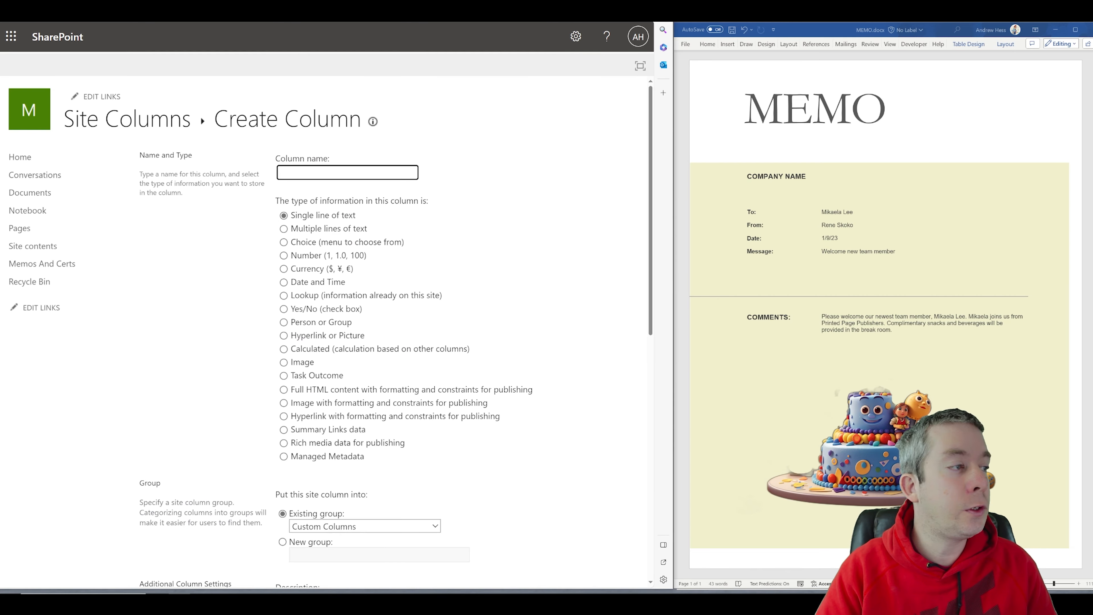
Step: Create a UserName single-line text column in the existing OurTemplates group
text(UserName)
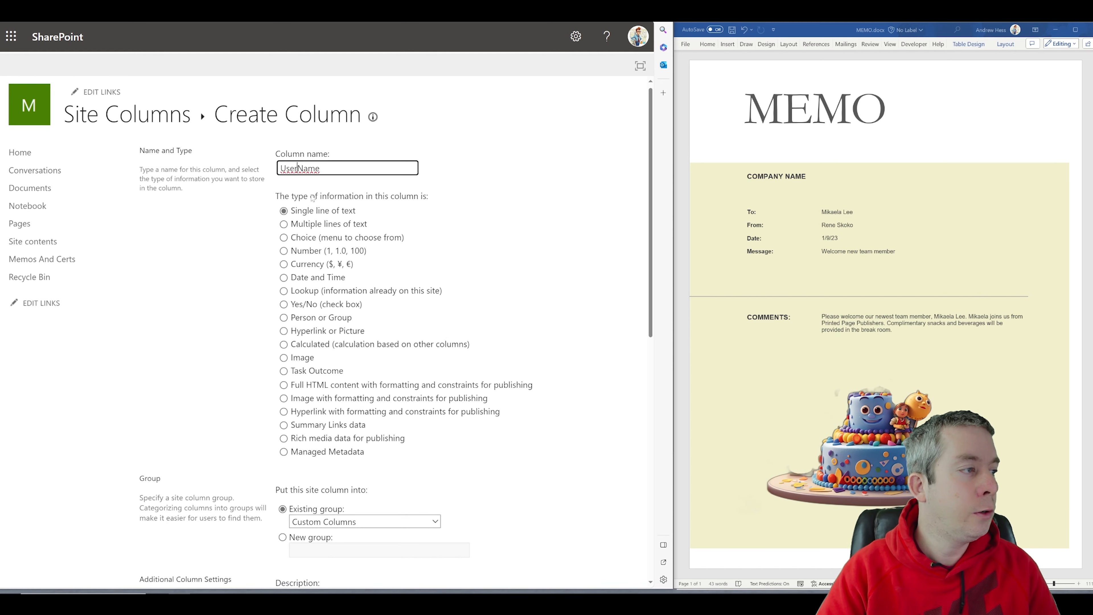
scroll(322, 160, down, 2)
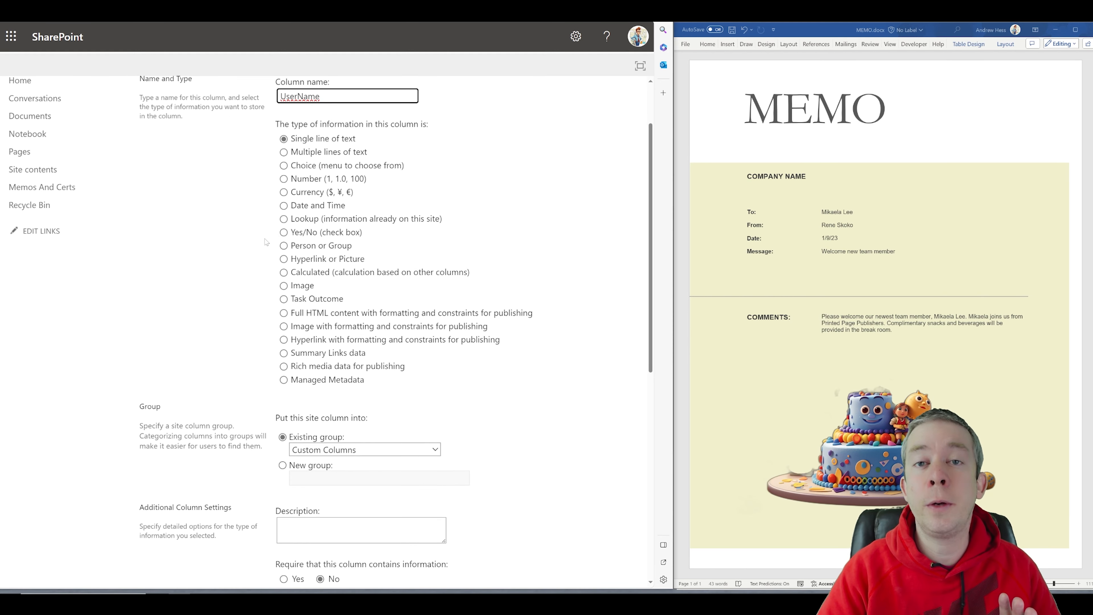
scroll(276, 241, down, 6)
click(307, 221)
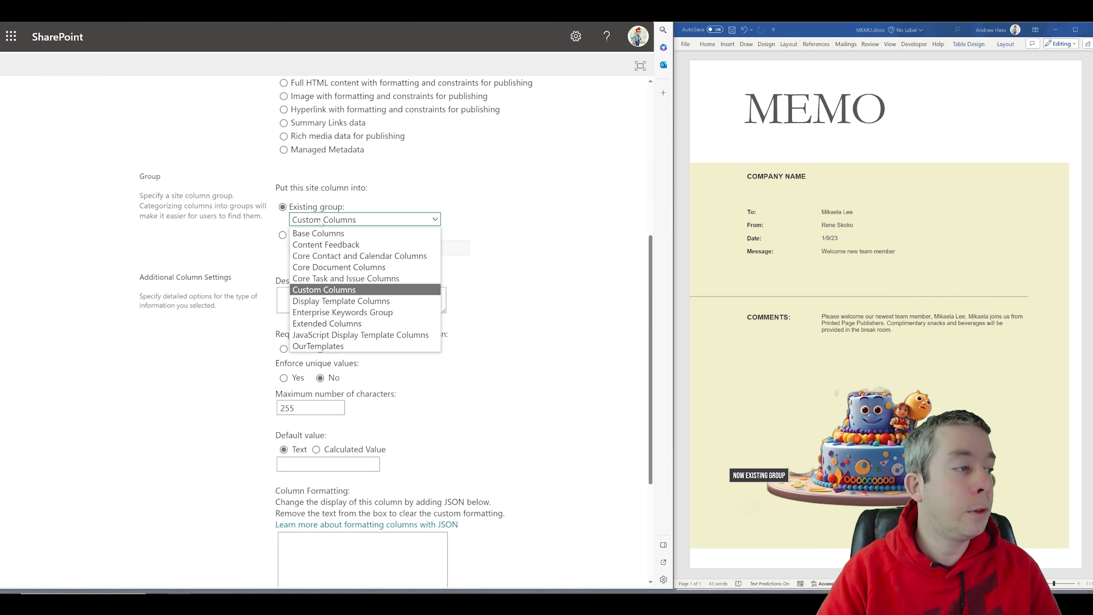
click(317, 346)
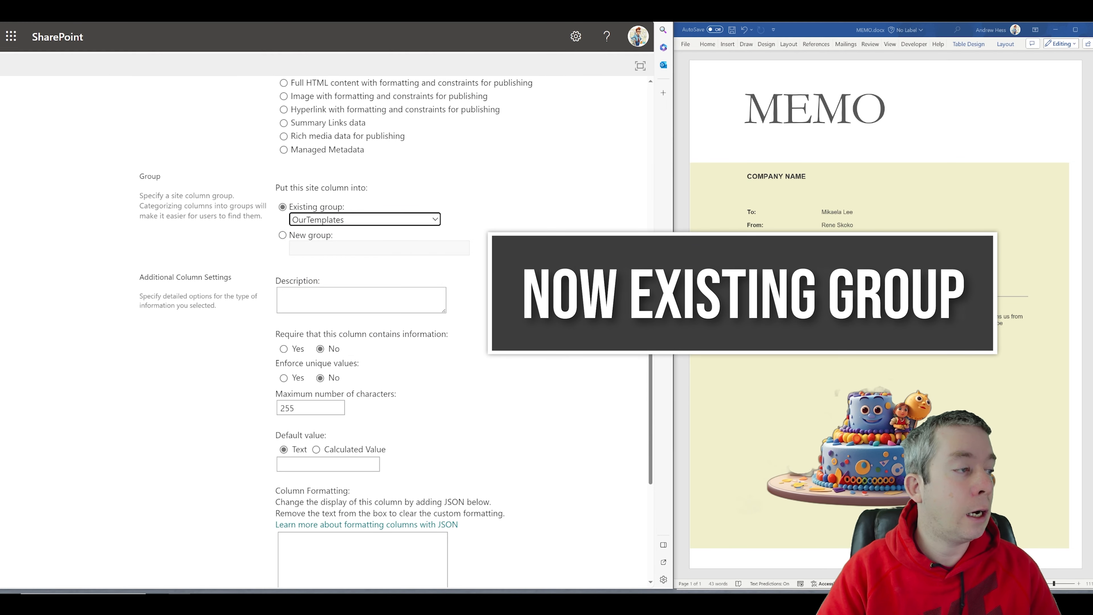
scroll(314, 348, down, 5)
click(551, 520)
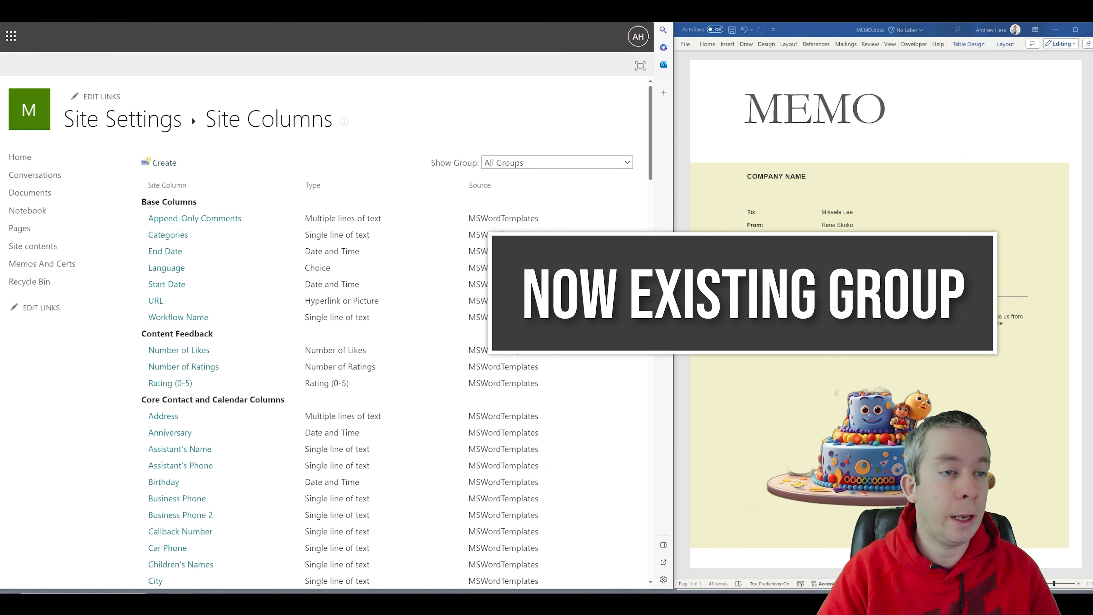
Step: Create a ManagerName single-line text column, also in the OurTemplates group
click(163, 163)
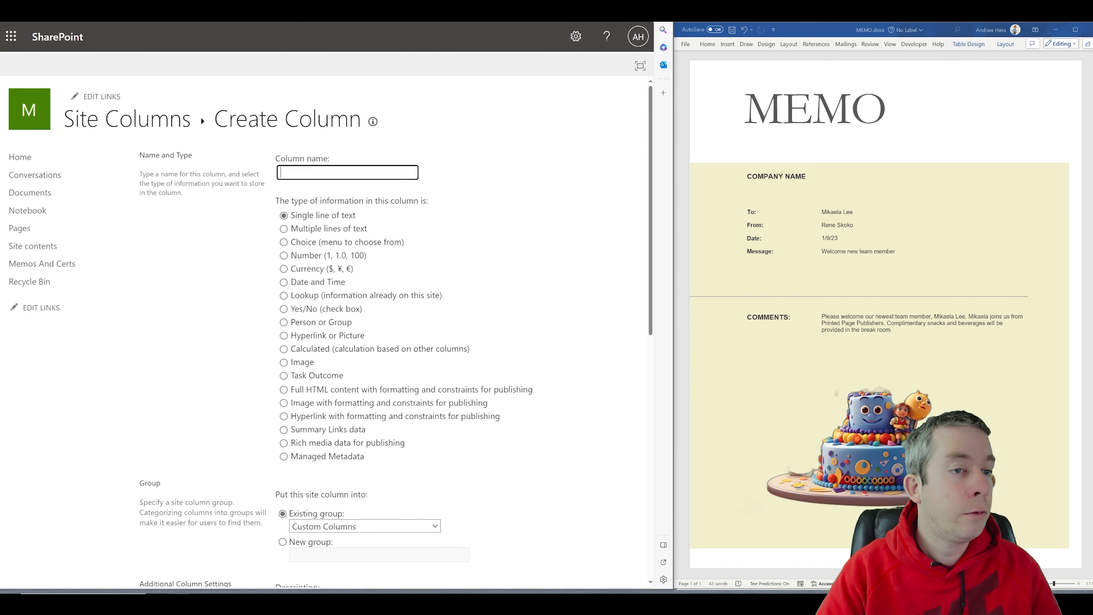
text(Man)
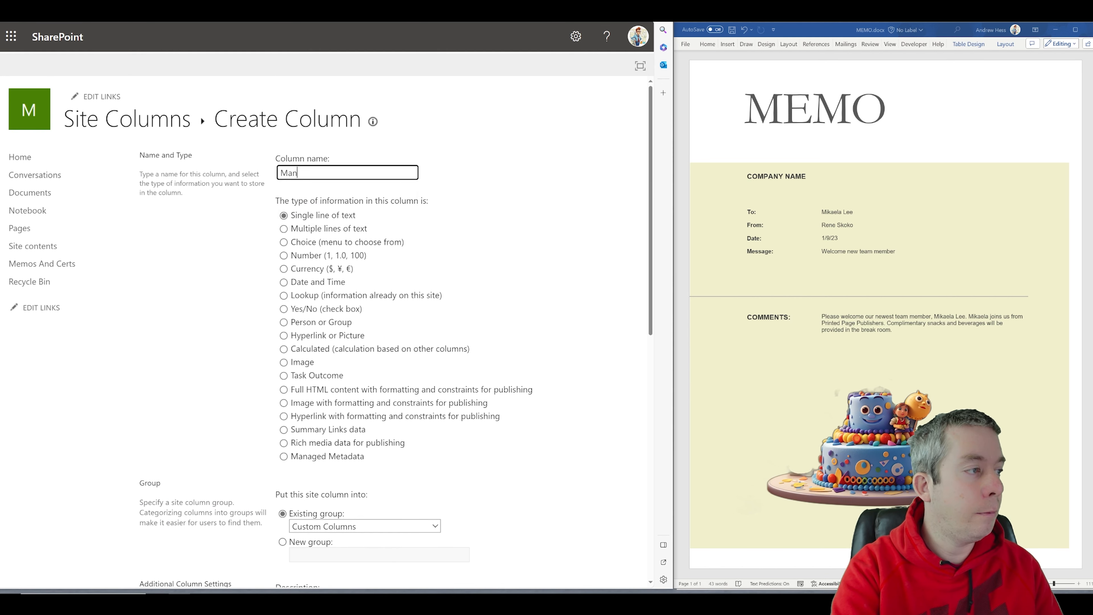
text(agerName)
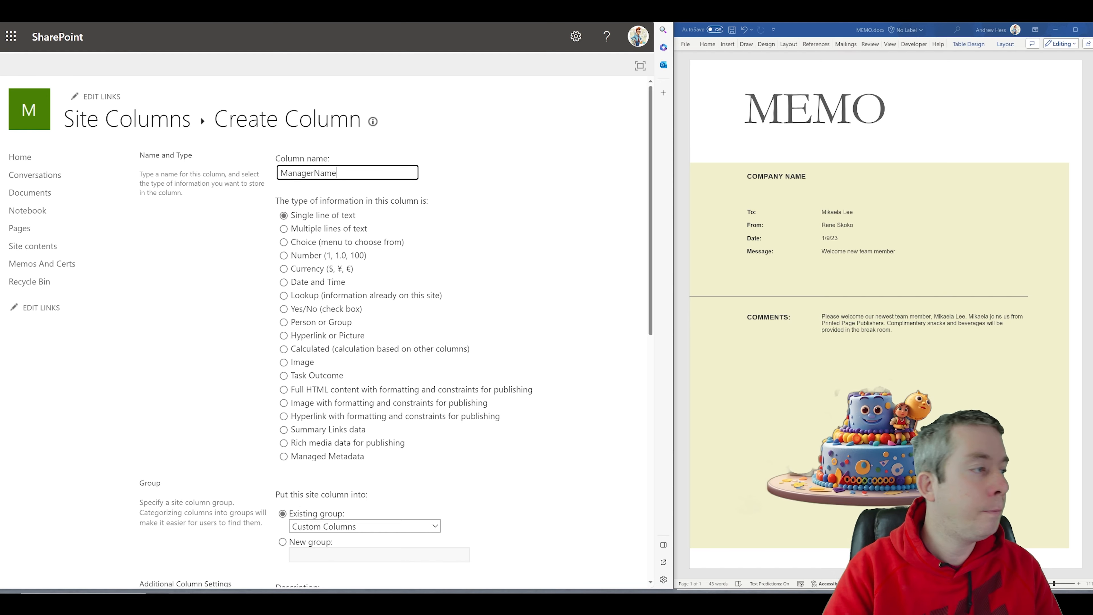
scroll(294, 239, down, 6)
click(294, 240)
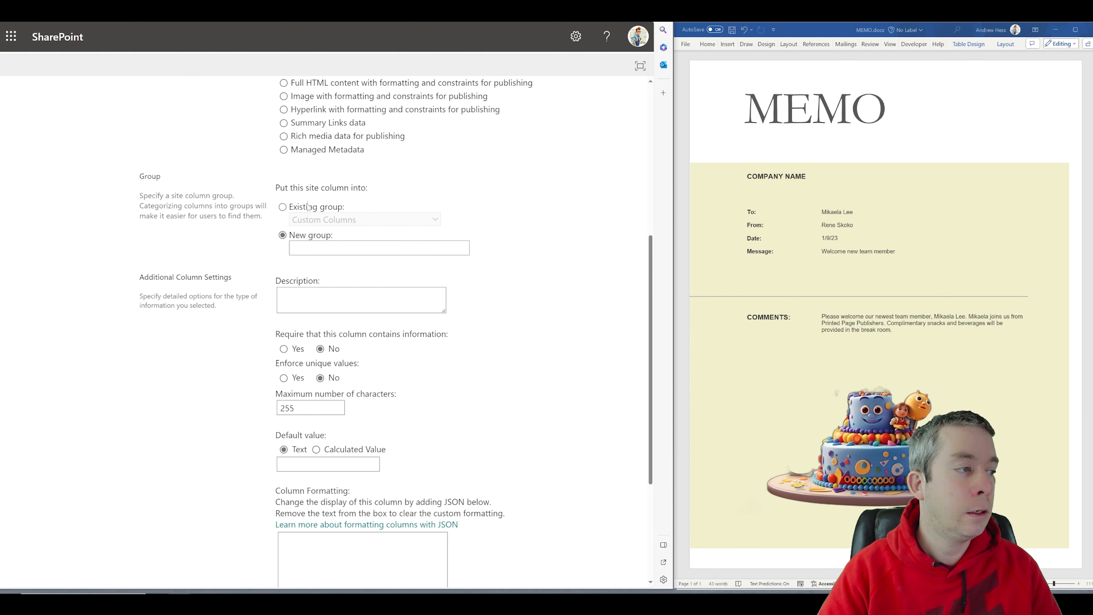
click(301, 220)
click(319, 346)
scroll(318, 346, down, 4)
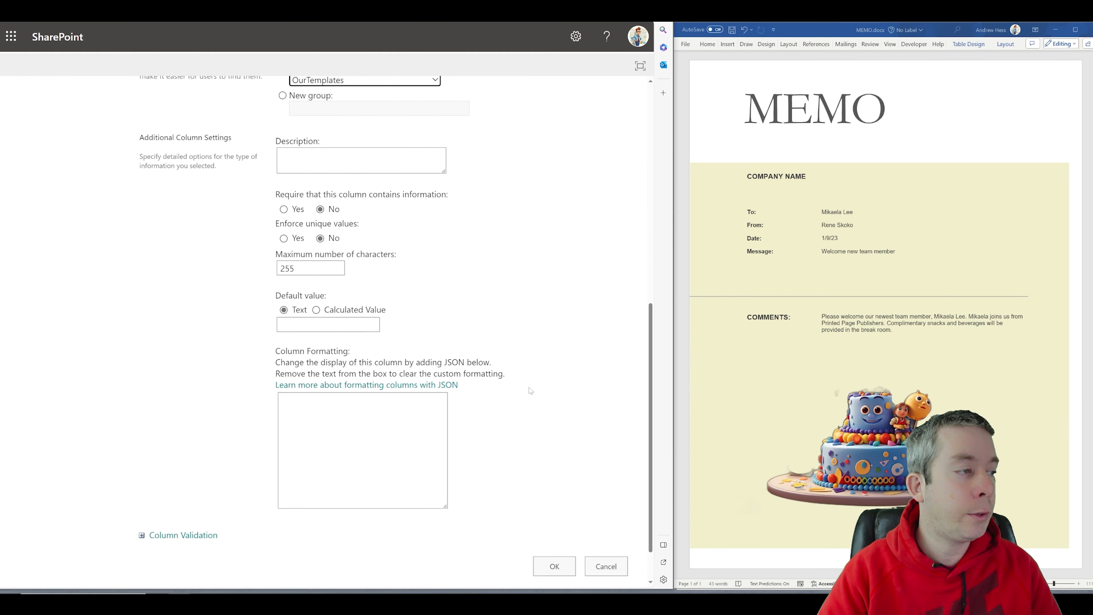
click(563, 522)
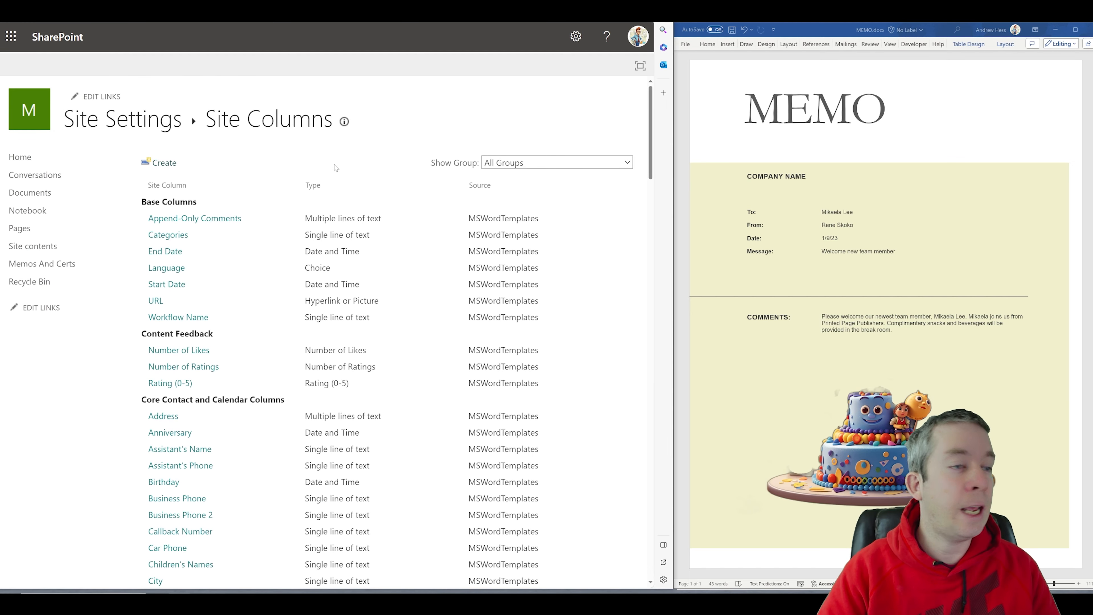
Step: Create a Date site column in the OurTemplates group
text(Date)
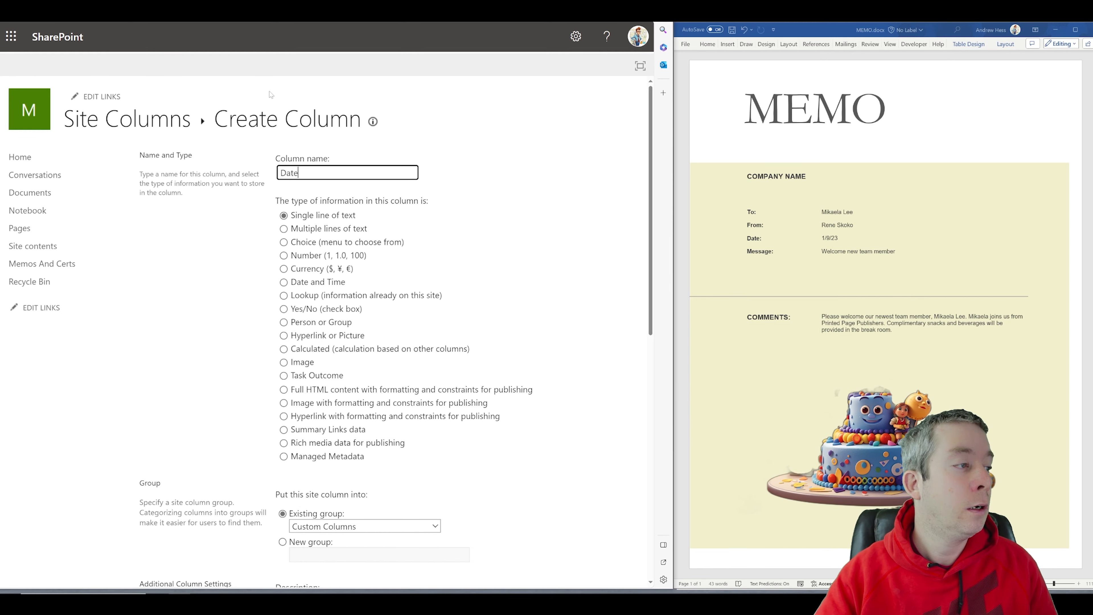
scroll(322, 224, down, 5)
click(365, 296)
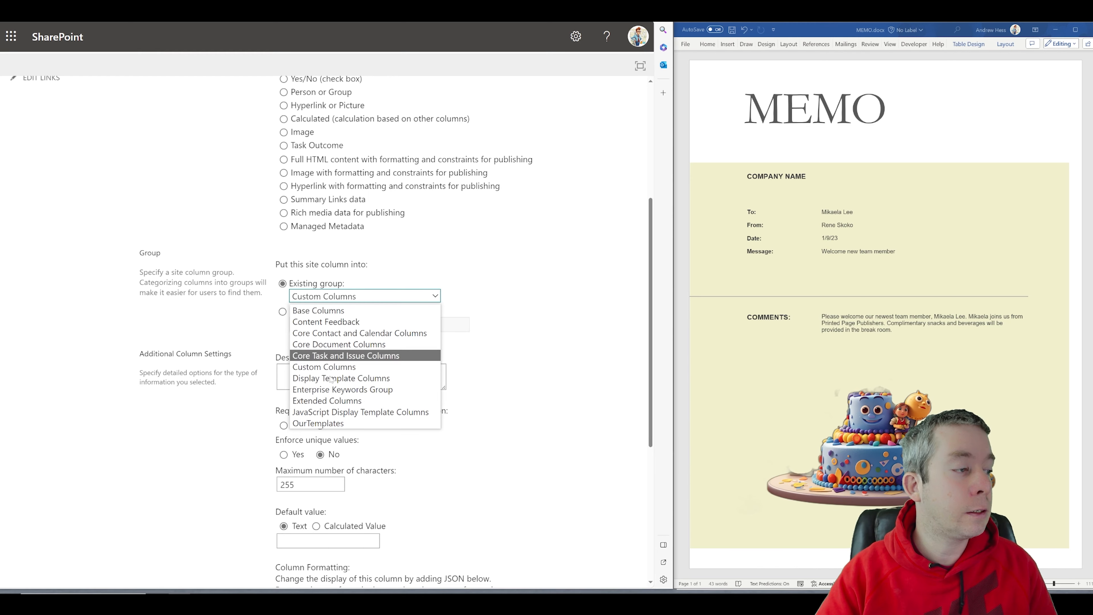
click(333, 423)
scroll(344, 387, down, 5)
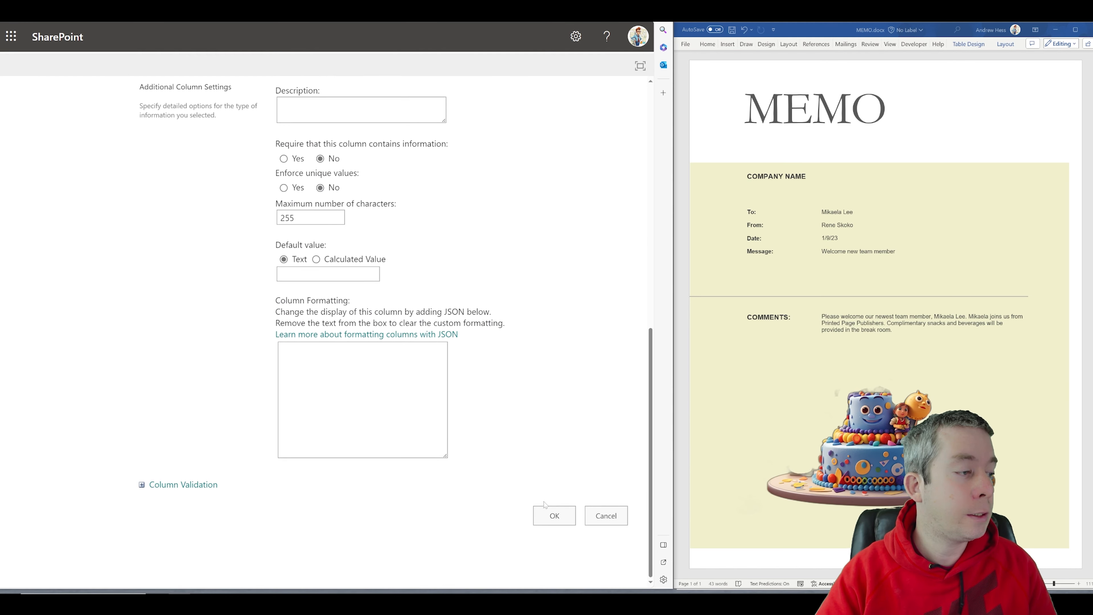
click(553, 514)
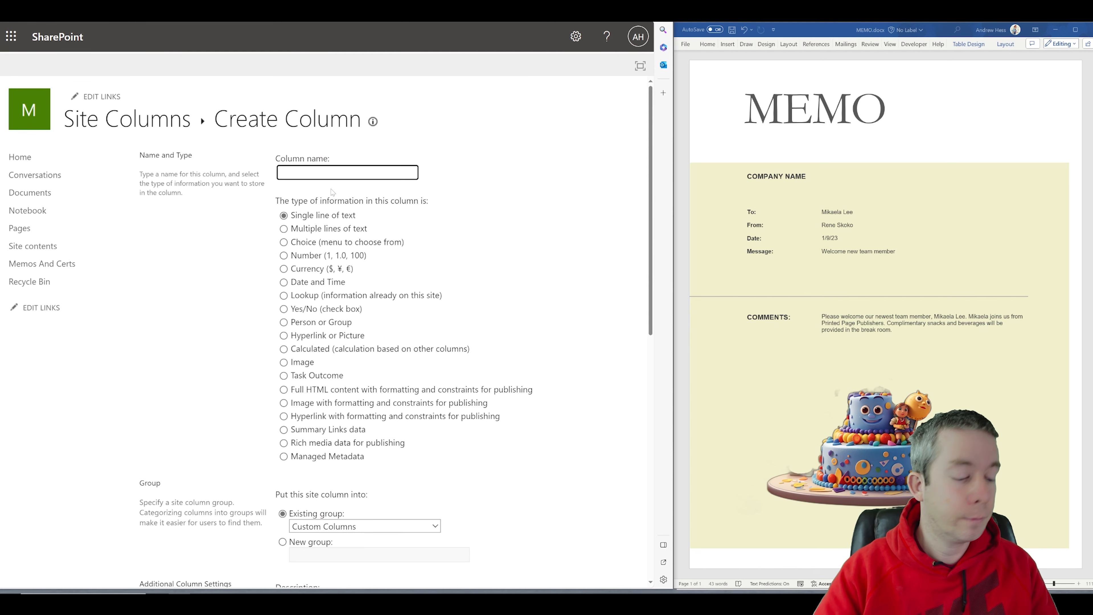
Step: Add a Message column to OurTemplates and leave a new blank column form open
text(Message)
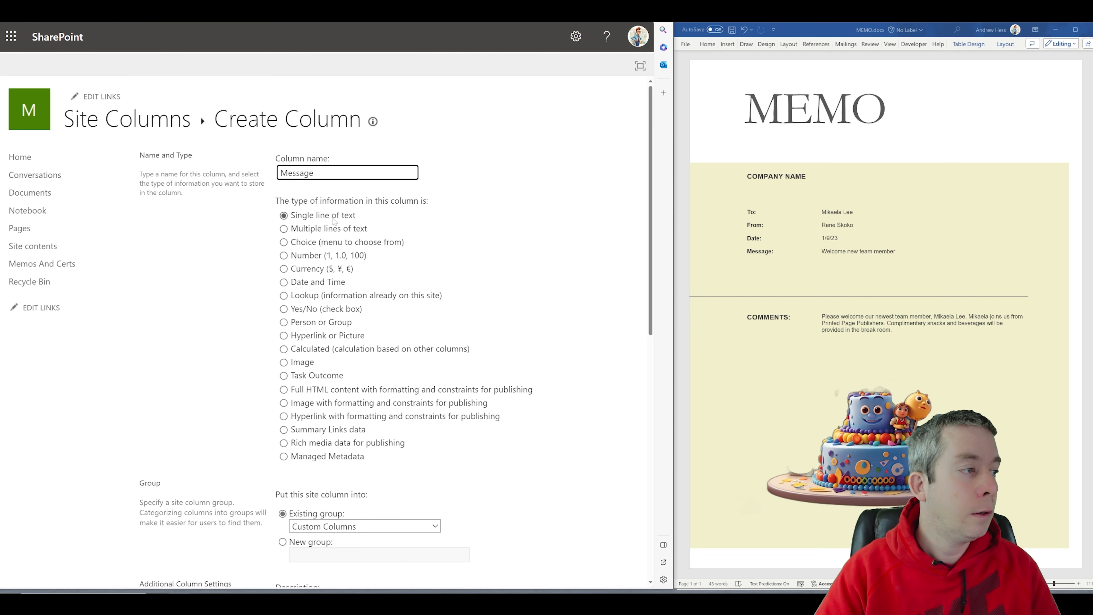
scroll(335, 221, down, 7)
click(327, 219)
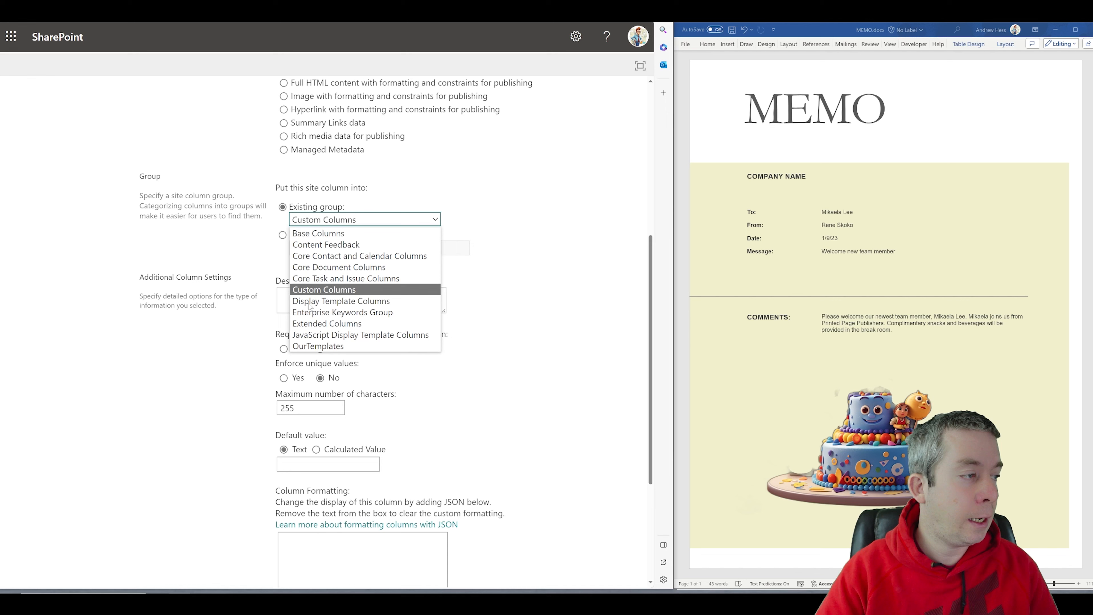
click(314, 346)
scroll(543, 529, down, 5)
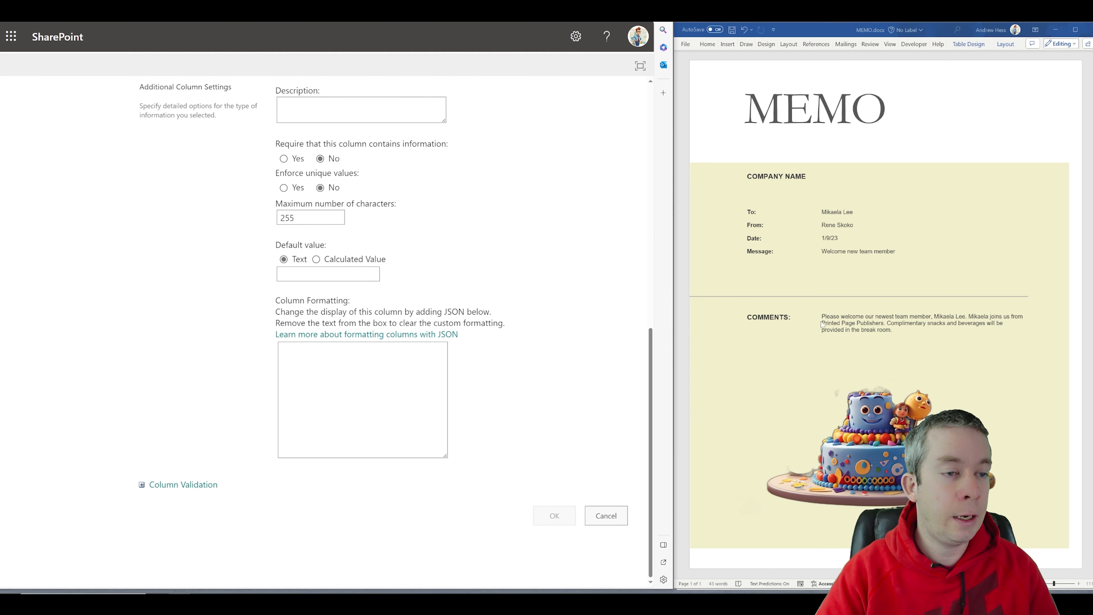
click(165, 172)
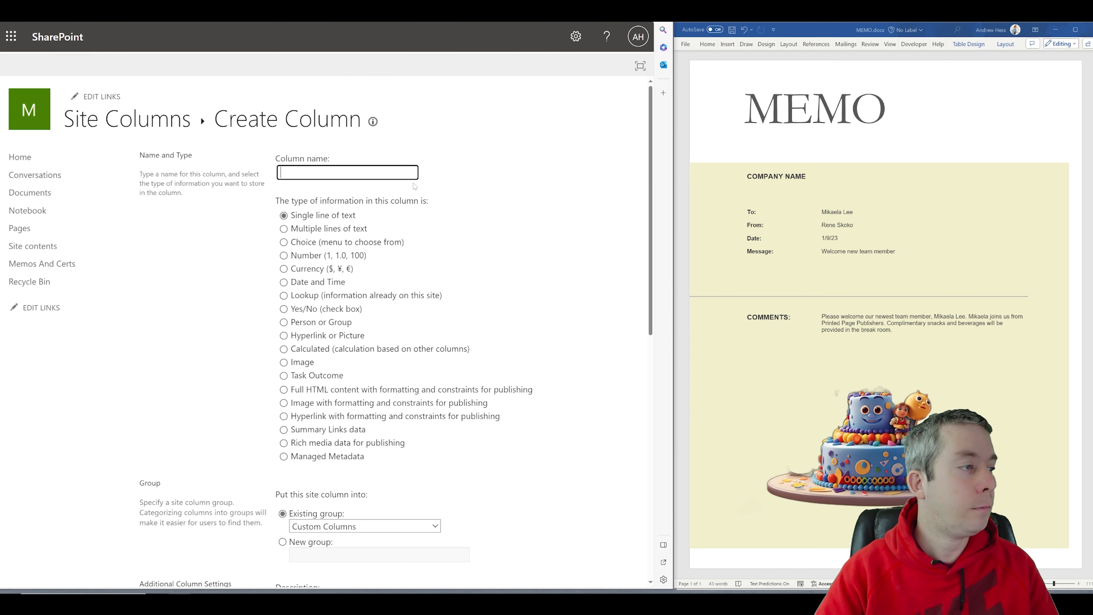
Step: Try saving a Comments column in the OurTemplates group
text(Comments)
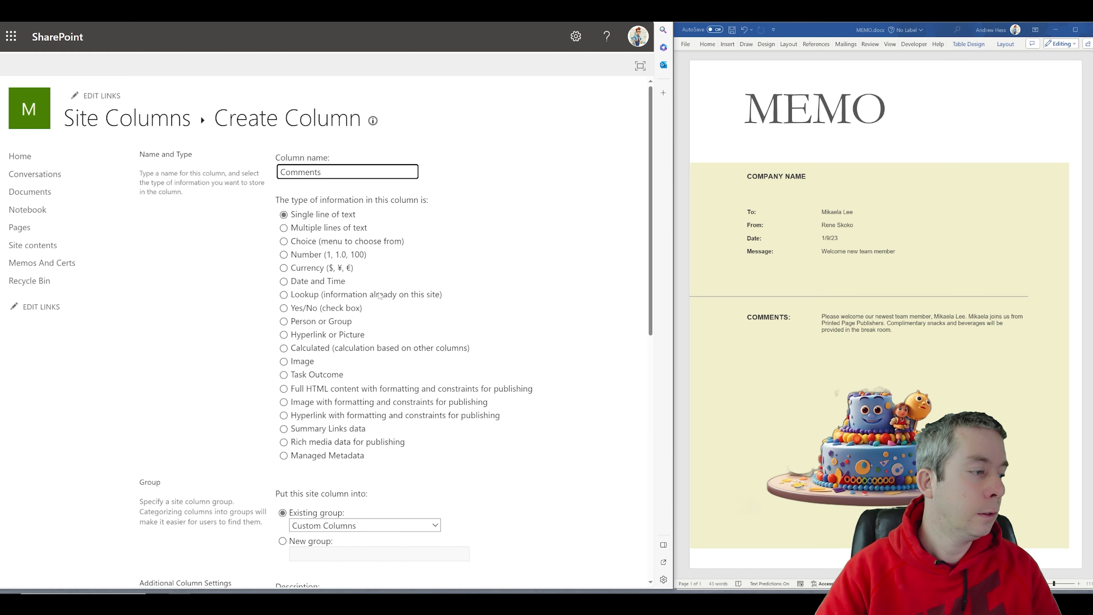
scroll(380, 296, down, 3)
click(371, 372)
scroll(366, 370, down, 6)
scroll(349, 194, up, 4)
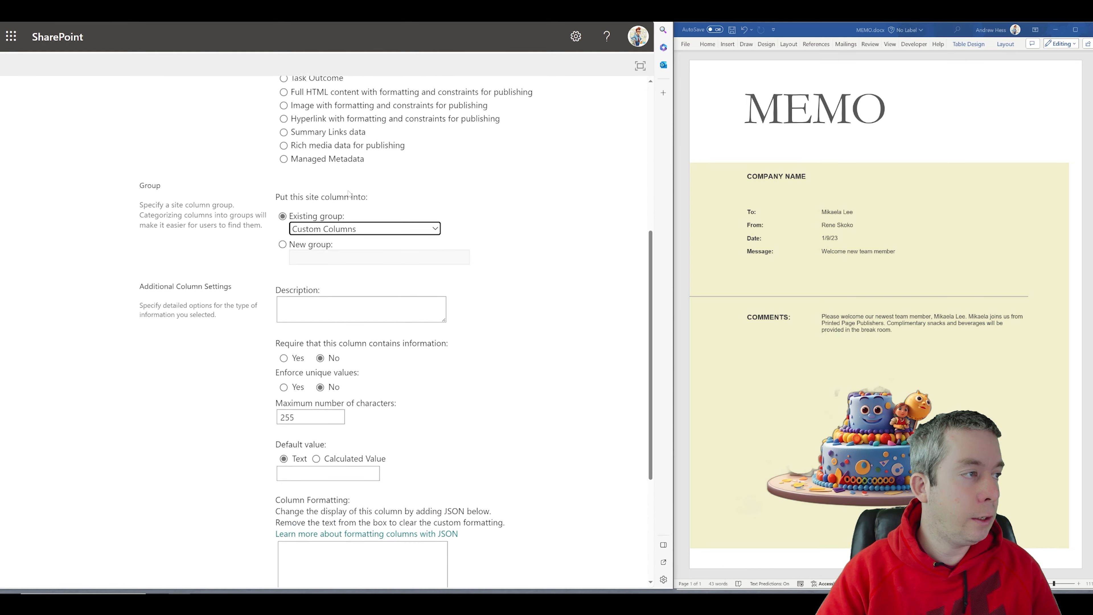
click(324, 257)
click(332, 386)
scroll(430, 431, down, 1)
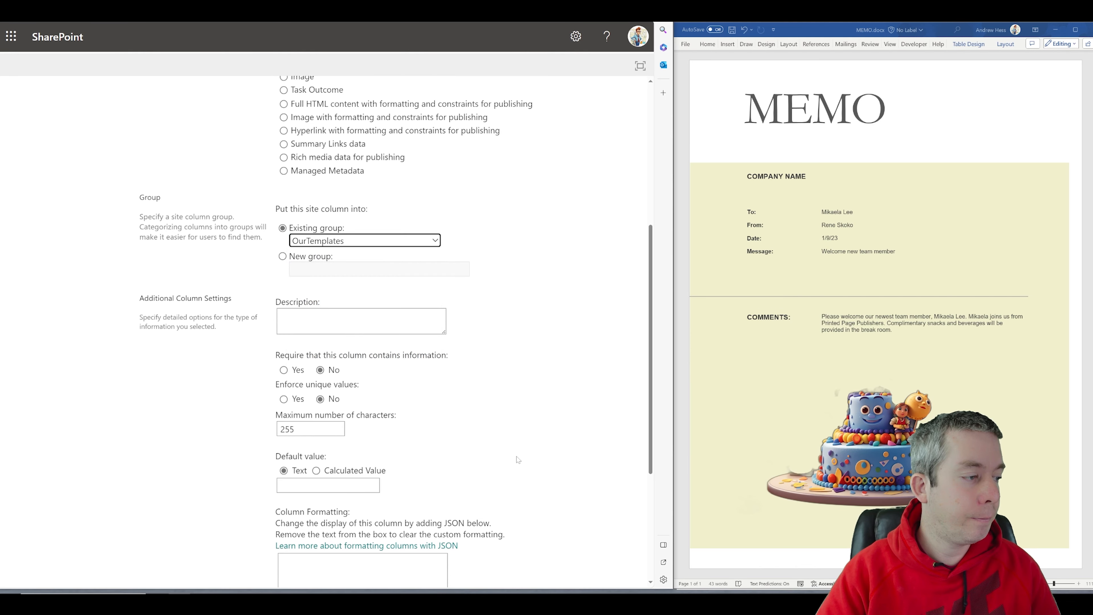
scroll(518, 460, down, 5)
click(554, 515)
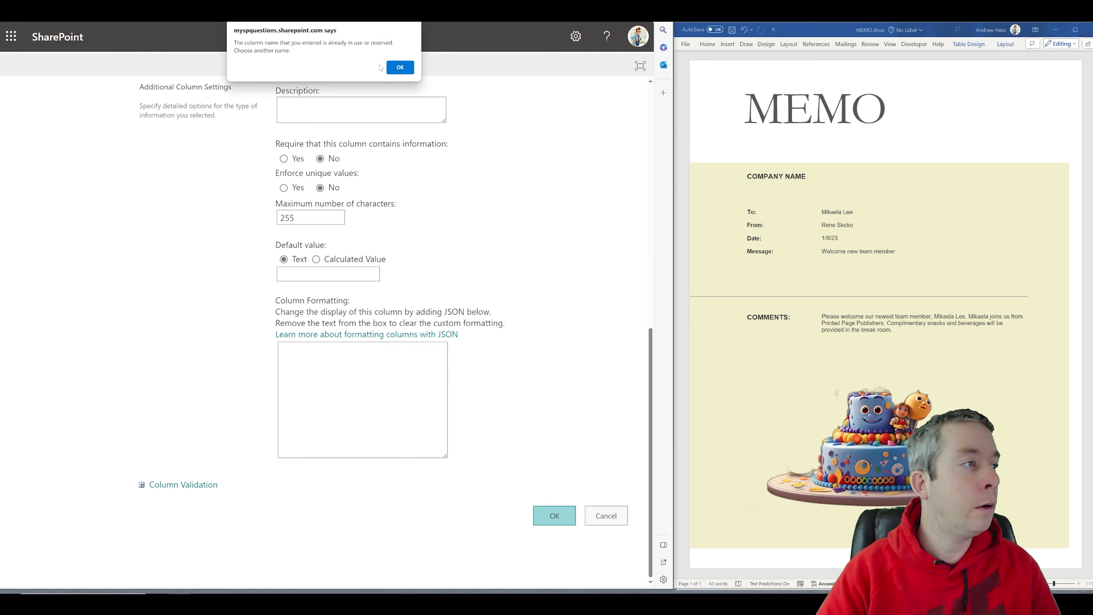
Step: Dismiss the name-in-use warning and save the column as ManagerComments instead
click(391, 67)
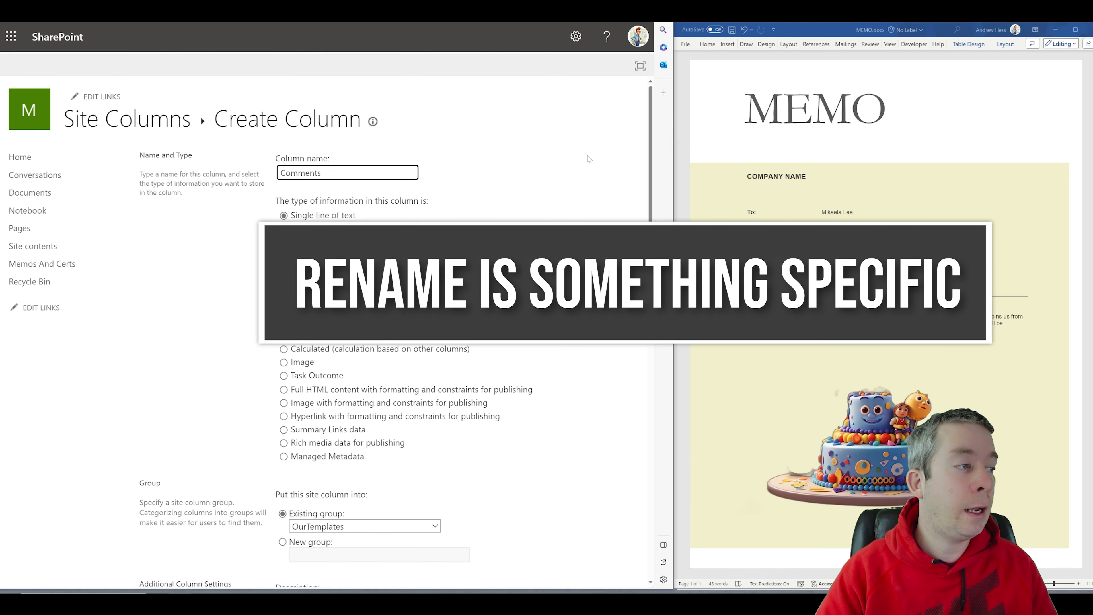
text(Manager)
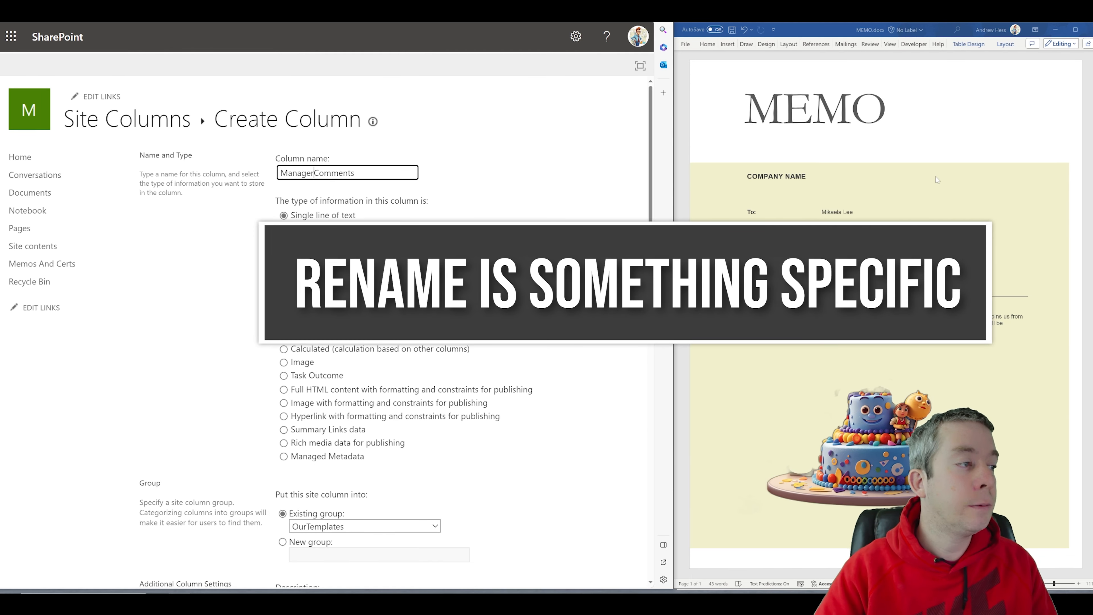
scroll(559, 431, down, 10)
click(554, 516)
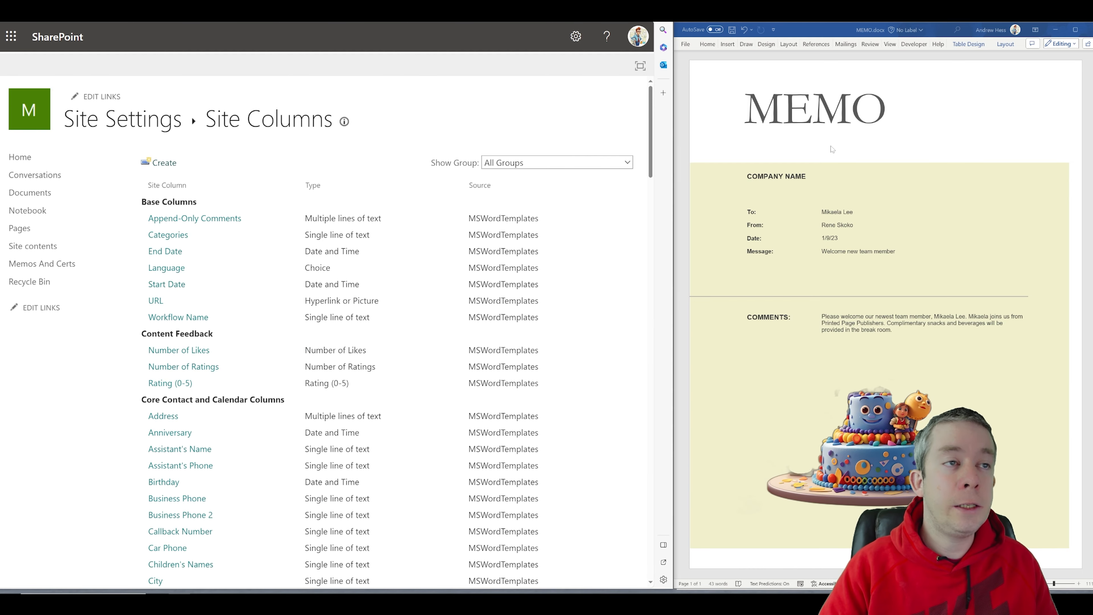
Step: Minimize MEMO.docx to reveal CERTIFICATE.docx and scroll the Site Columns list to the OurTemplates group
click(1054, 30)
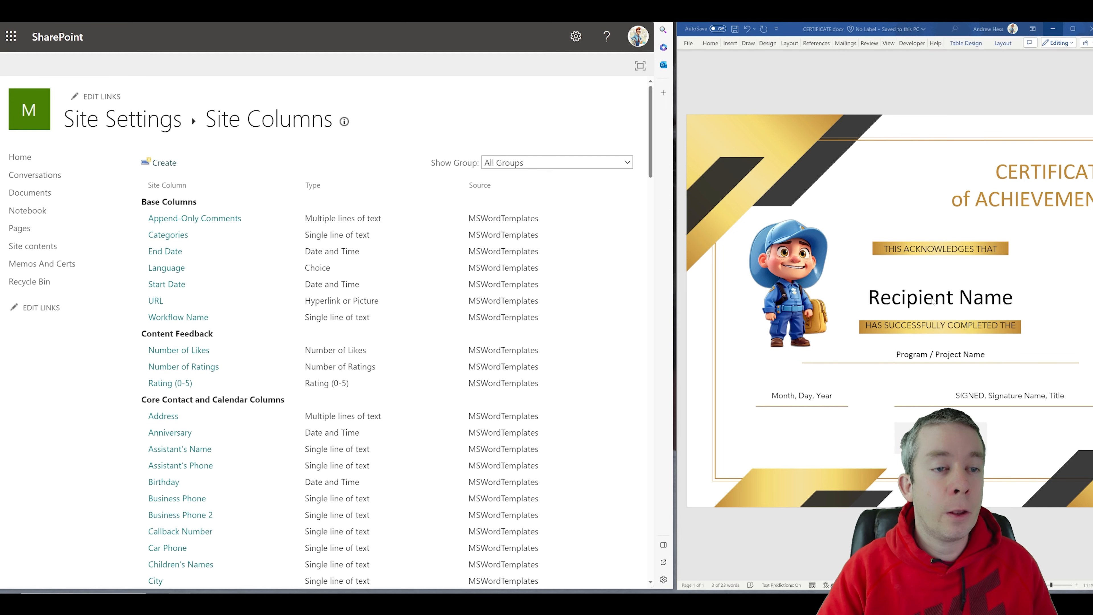
scroll(254, 287, down, 20)
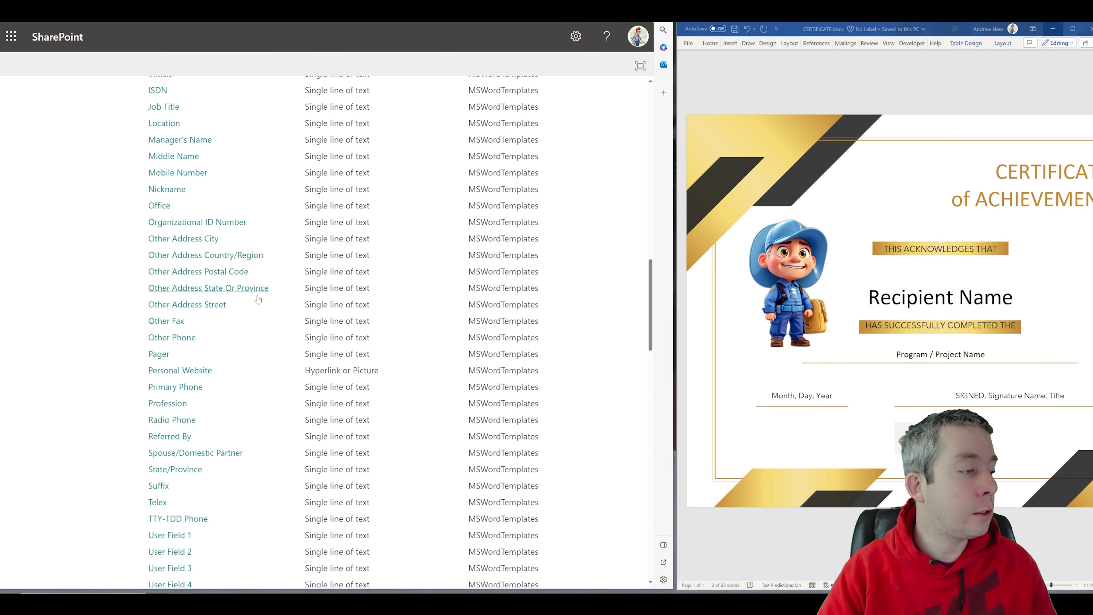
scroll(260, 293, down, 6)
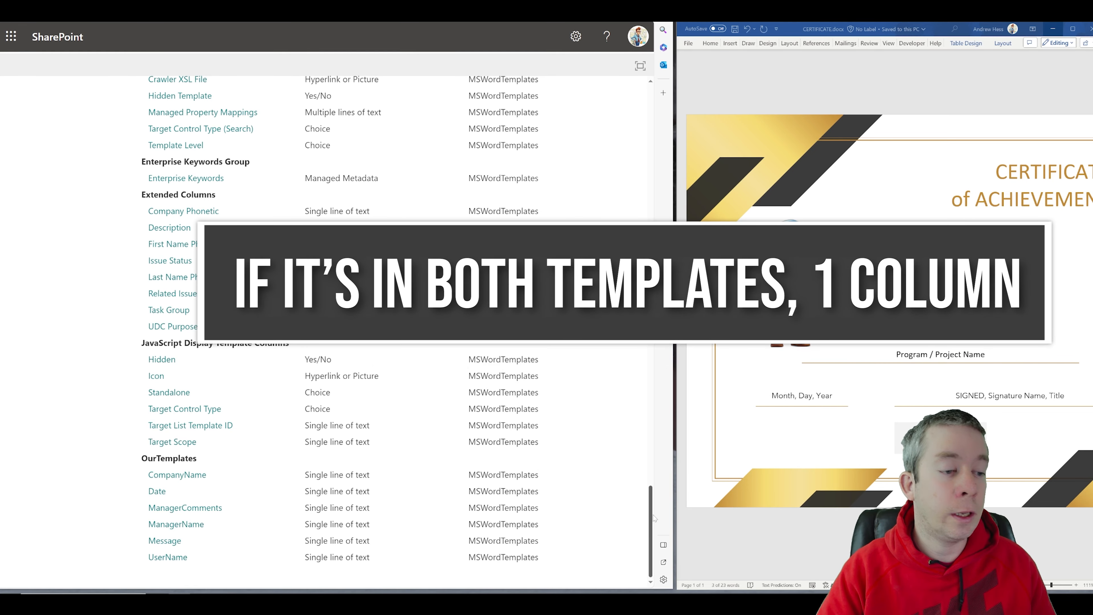
drag(651, 515, 619, 64)
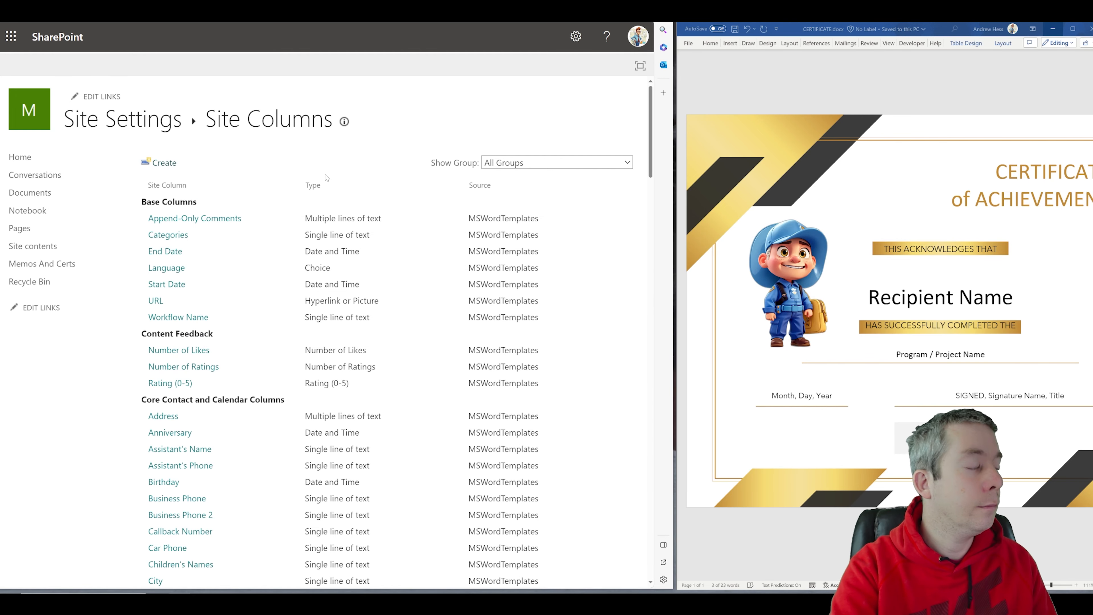
Step: Name the new site column ProjectName, save it, and scroll to the OurTemplates group
text(Proje)
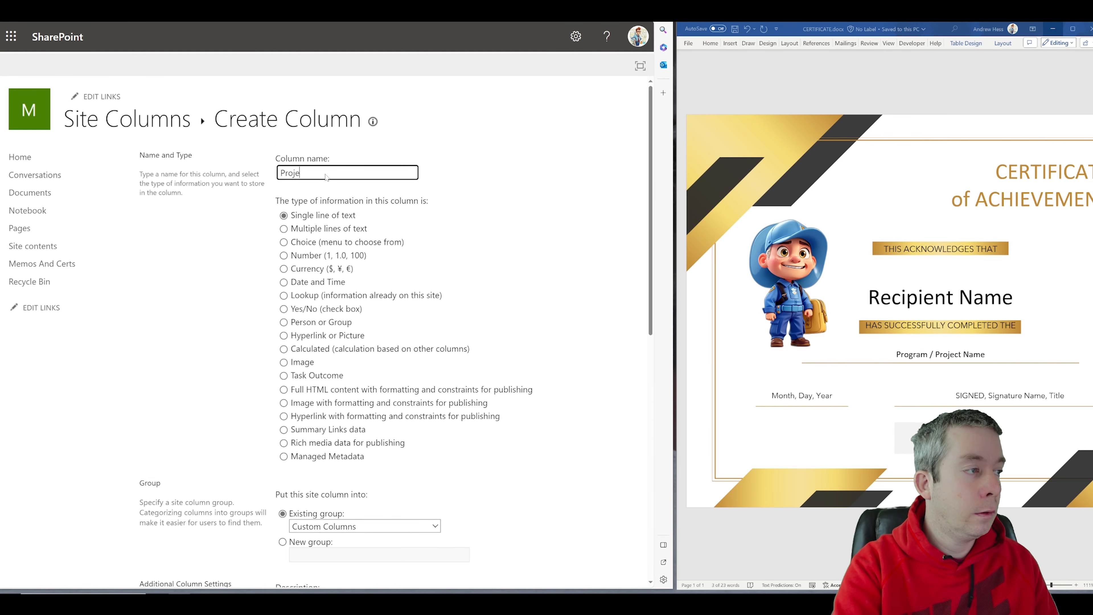
text(ctName)
scroll(554, 500, down, 10)
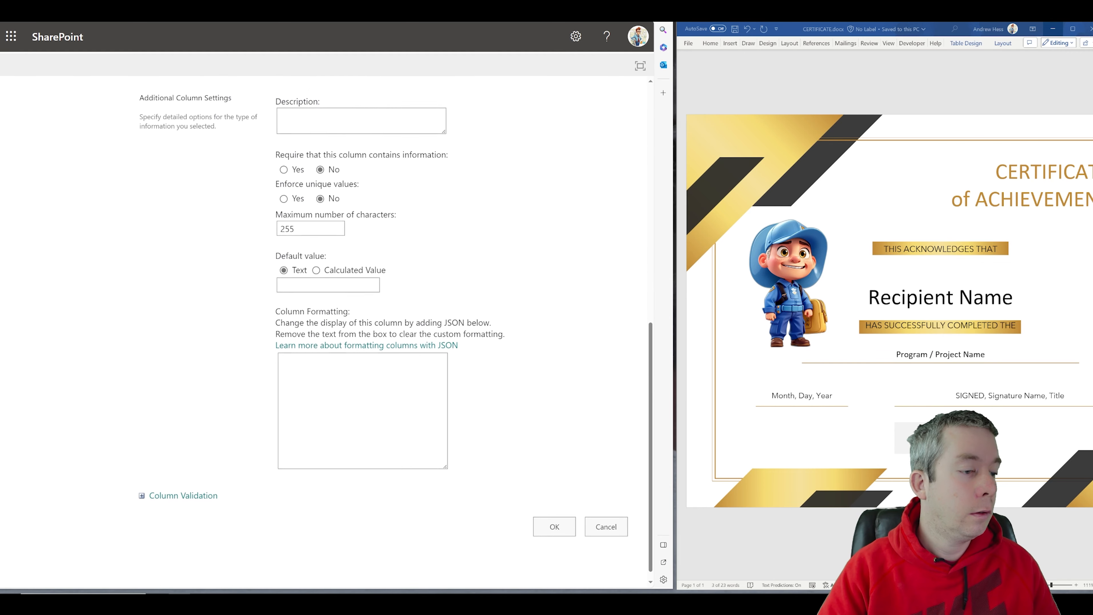
click(554, 515)
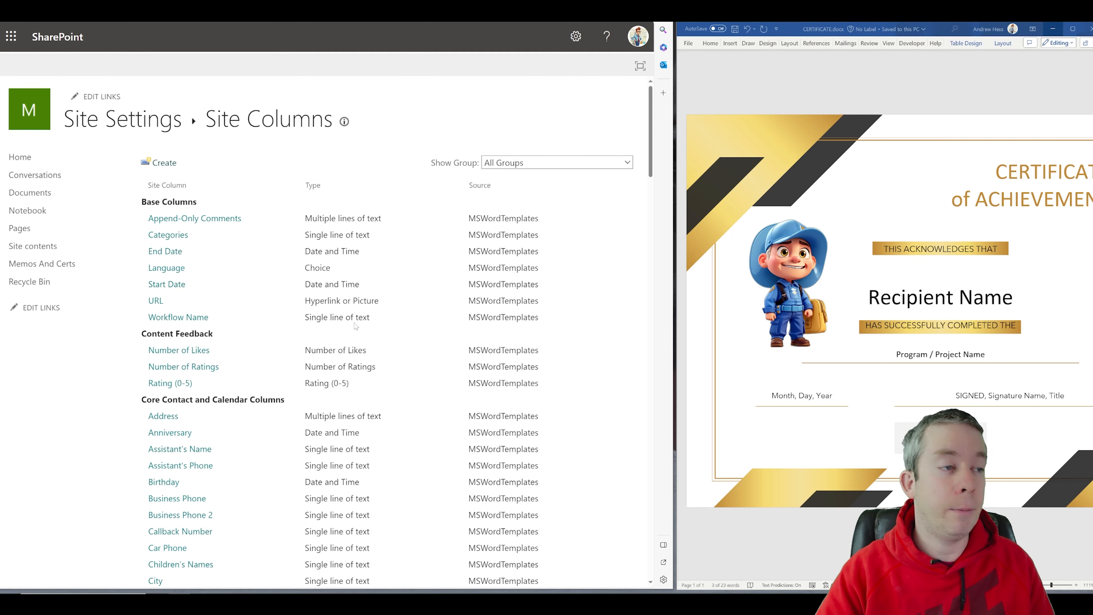
scroll(355, 326, down, 20)
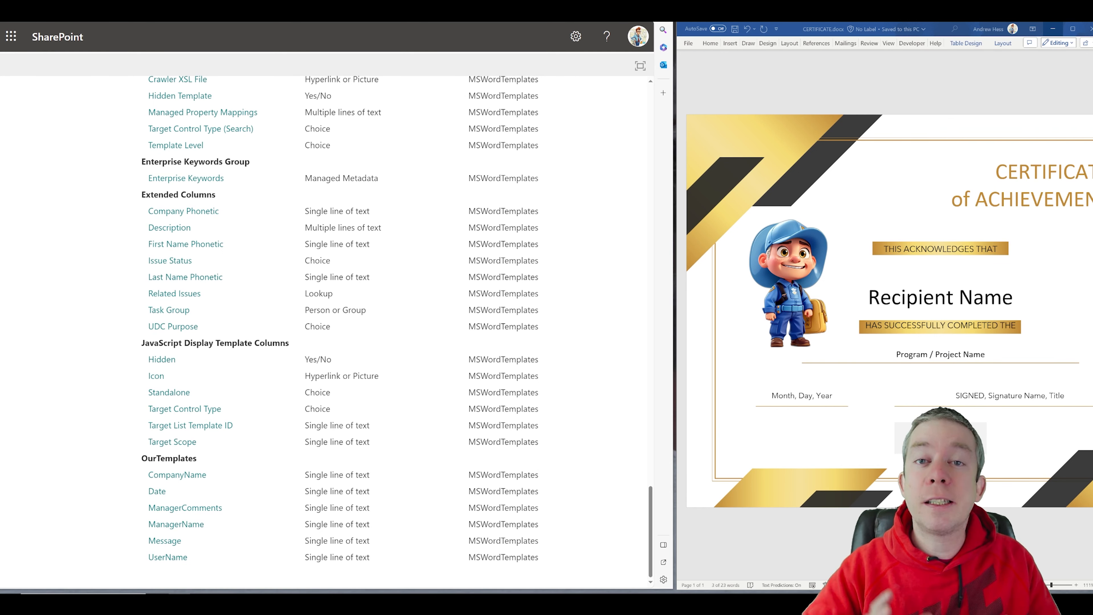
Step: Go back from the site columns list to the Site Settings page
scroll(422, 150, up, 20)
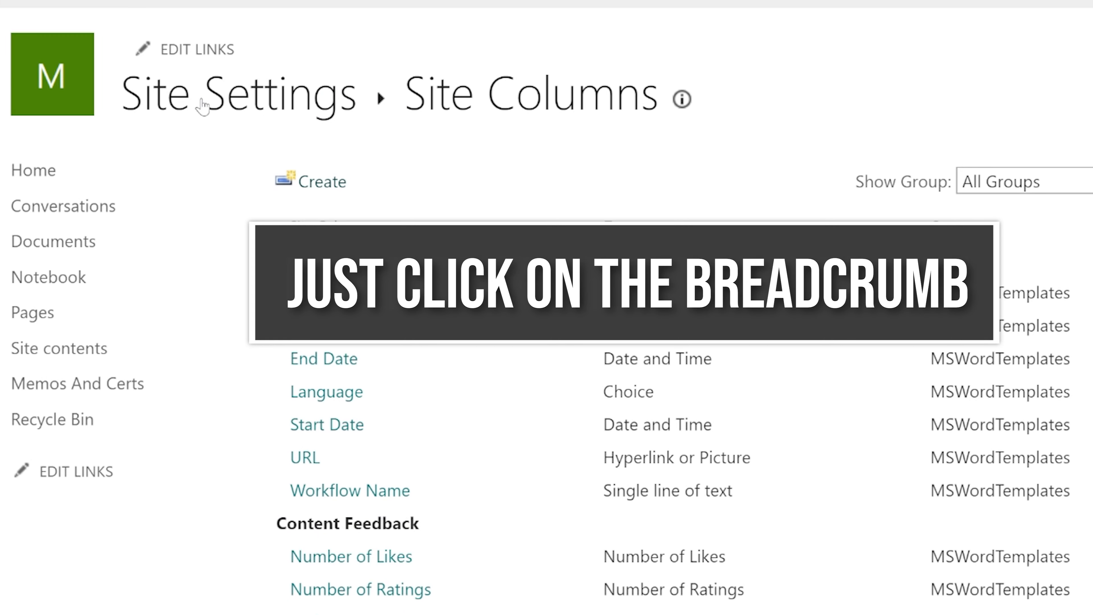
click(203, 108)
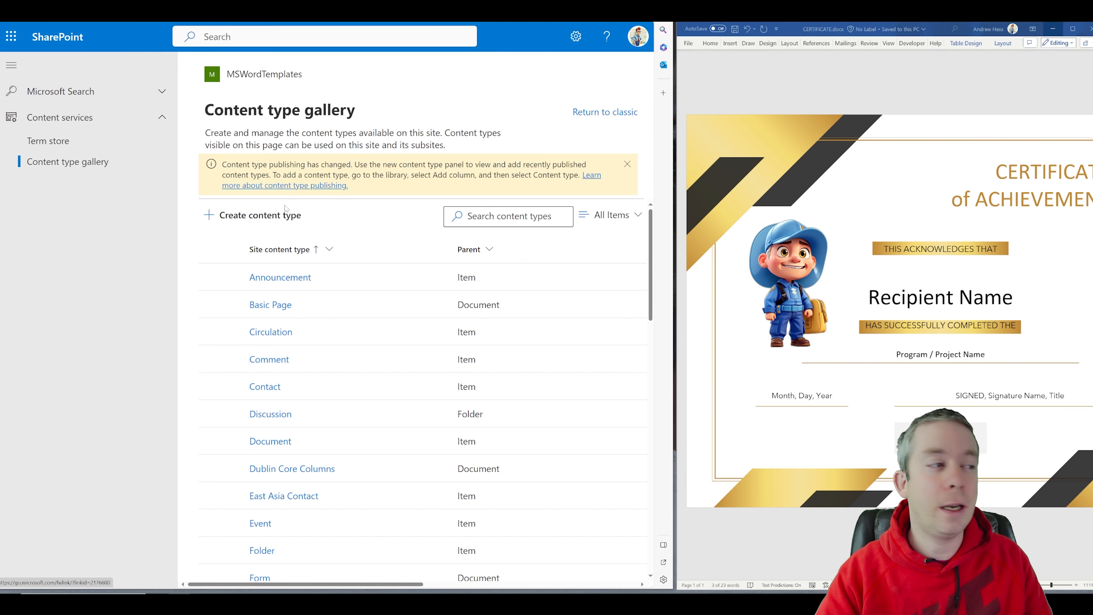
Step: Create content type CERTIFICATE in Document Content Types with Document as its parent
click(258, 215)
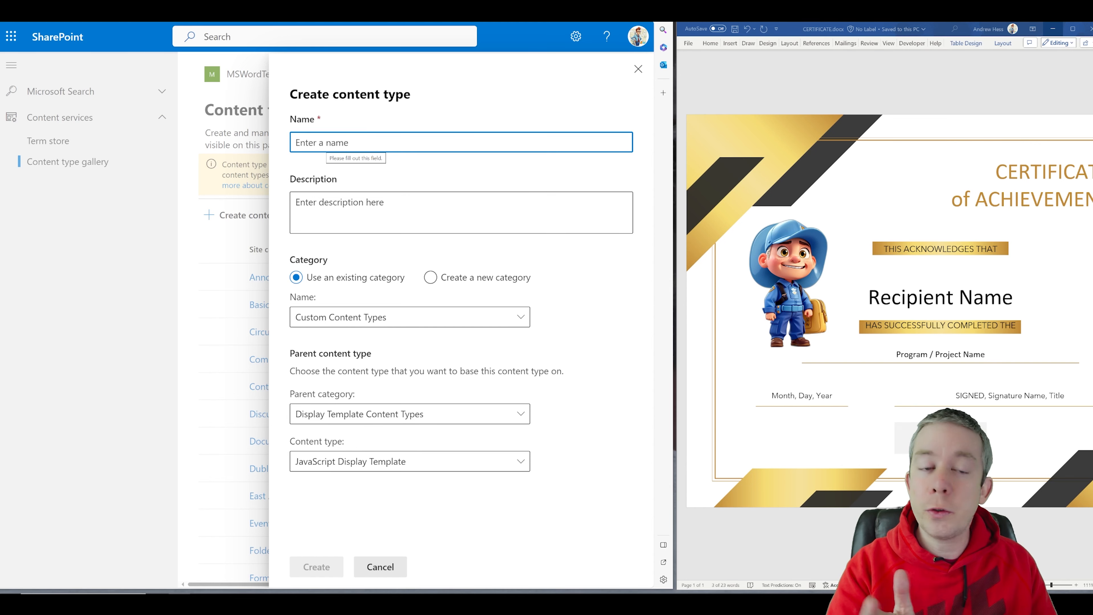
text(CERTIFICATE)
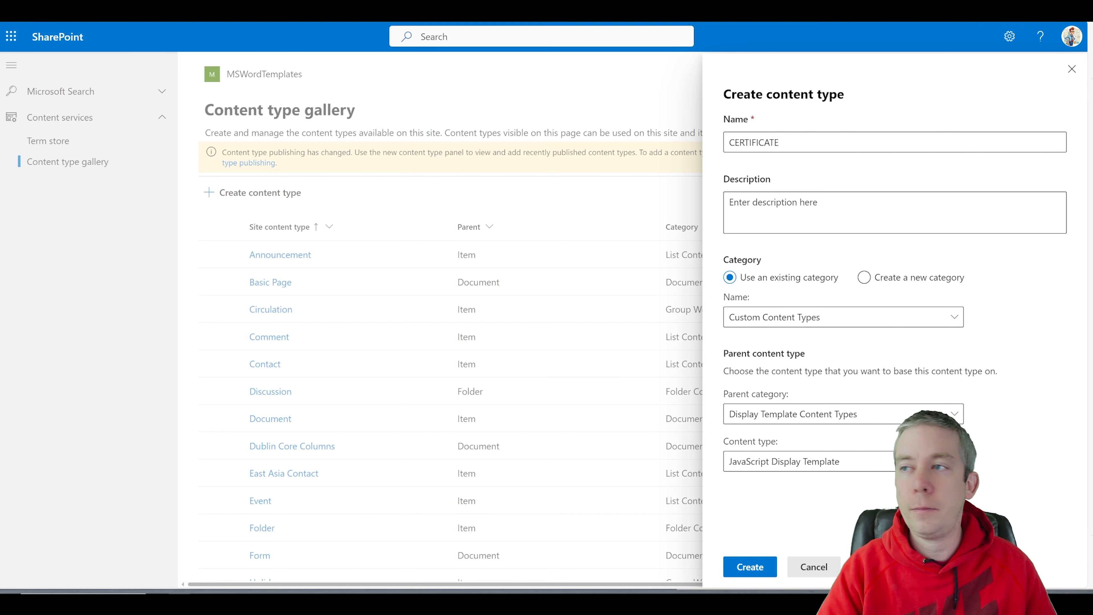
click(780, 321)
click(768, 385)
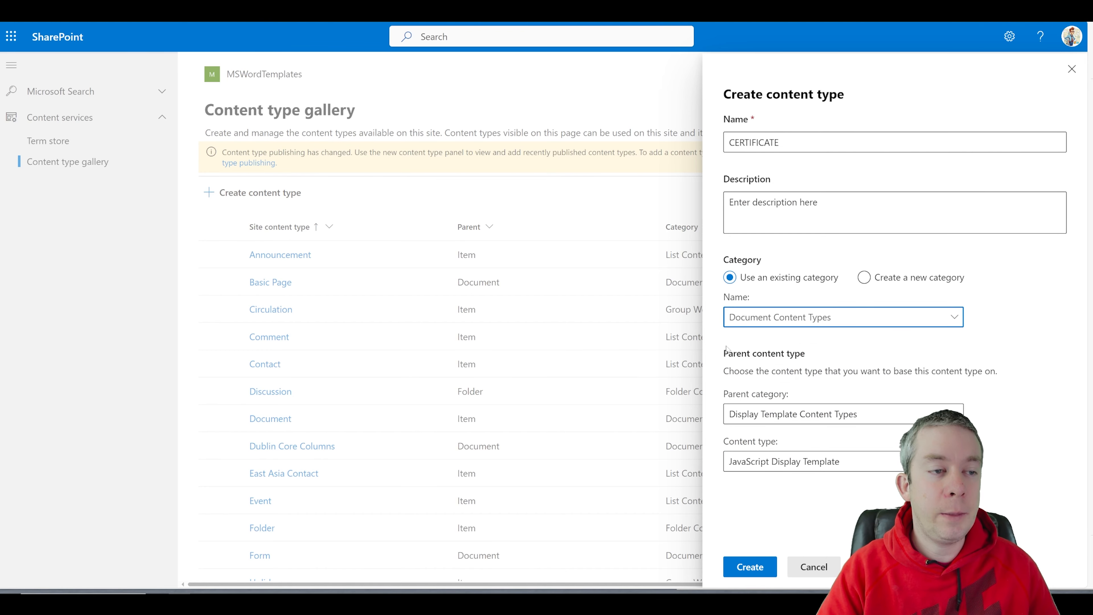
click(775, 422)
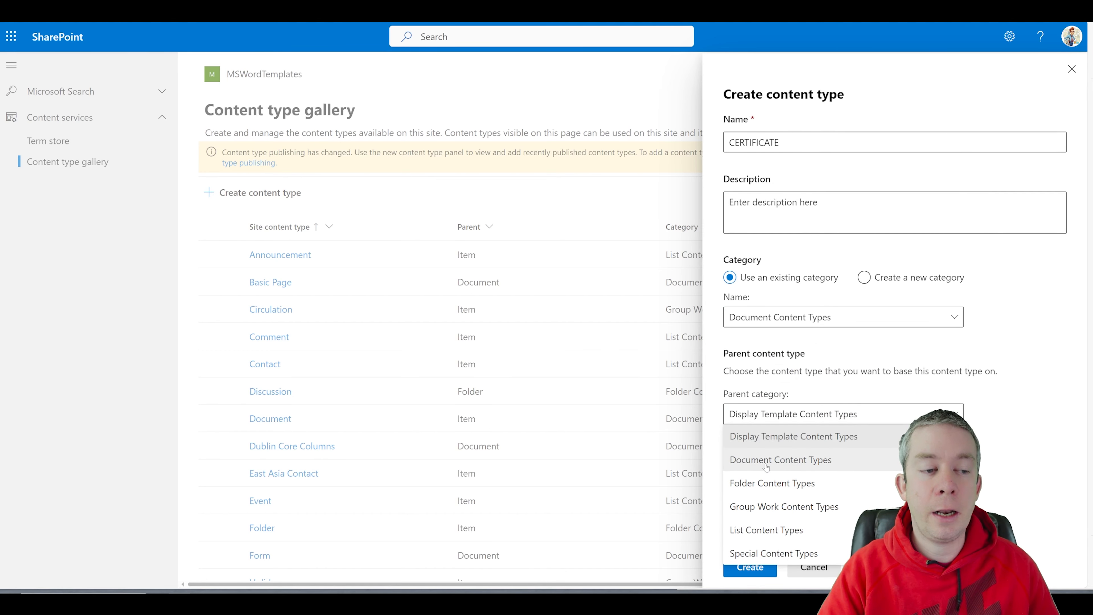
click(768, 457)
click(770, 462)
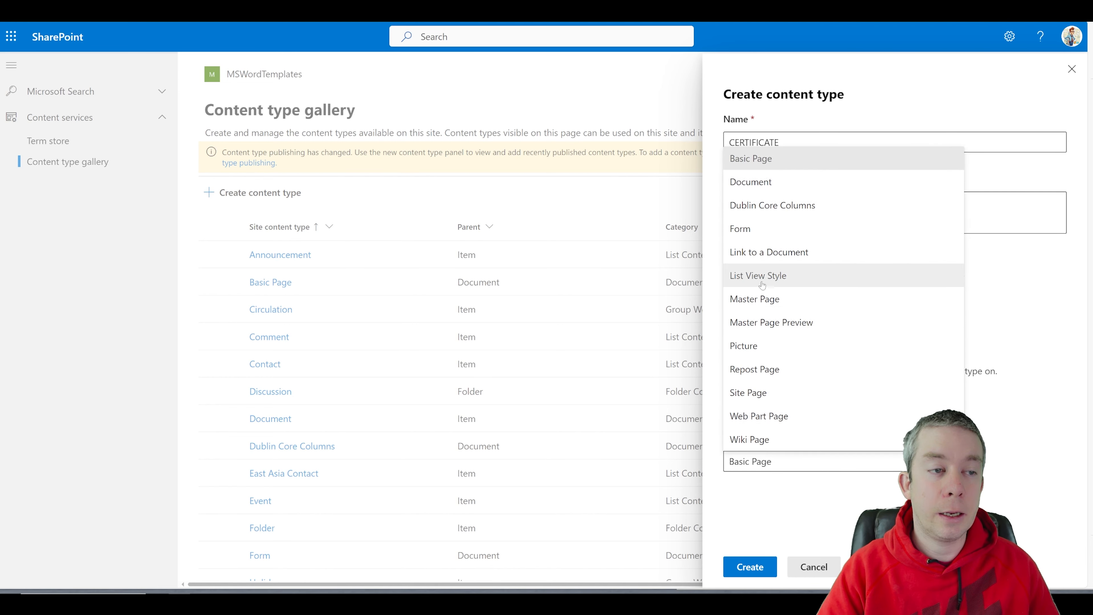
click(751, 184)
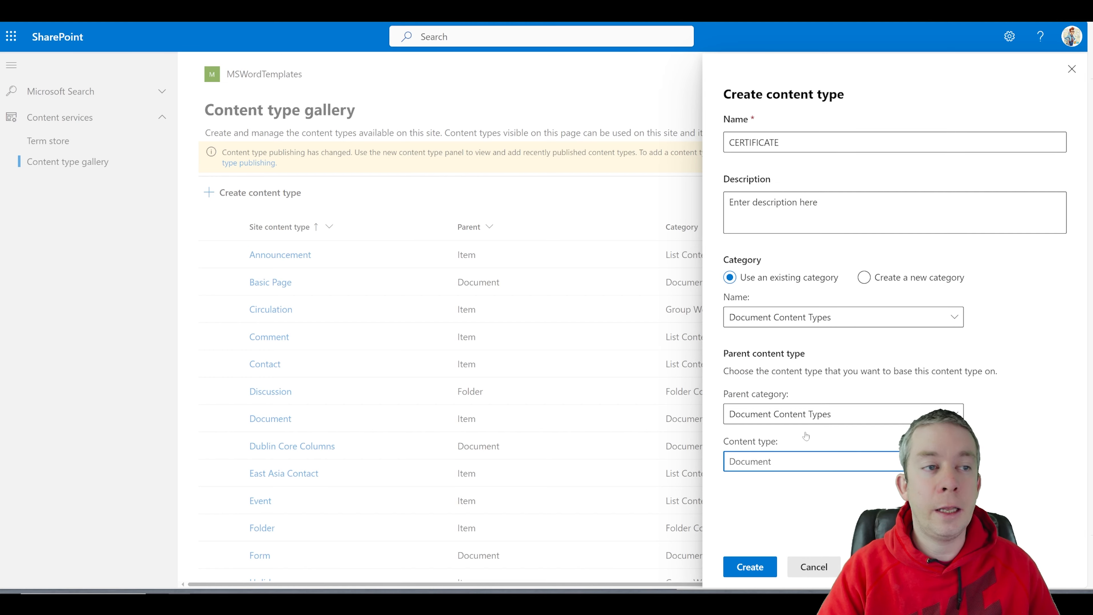
click(750, 567)
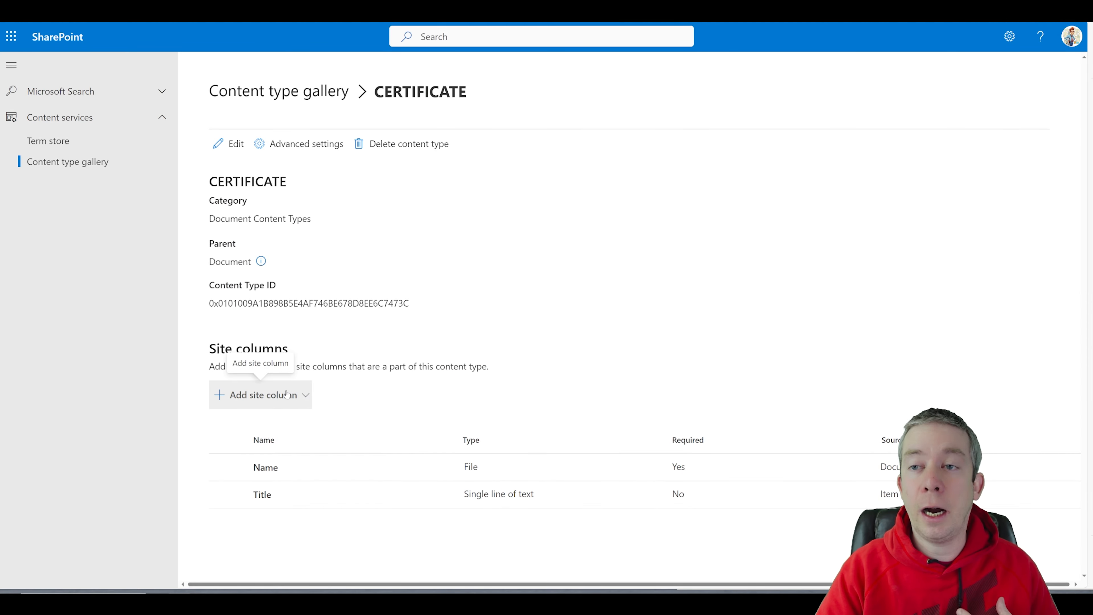
Step: Open the existing site column picker filtered to the OurTemplates group
click(276, 403)
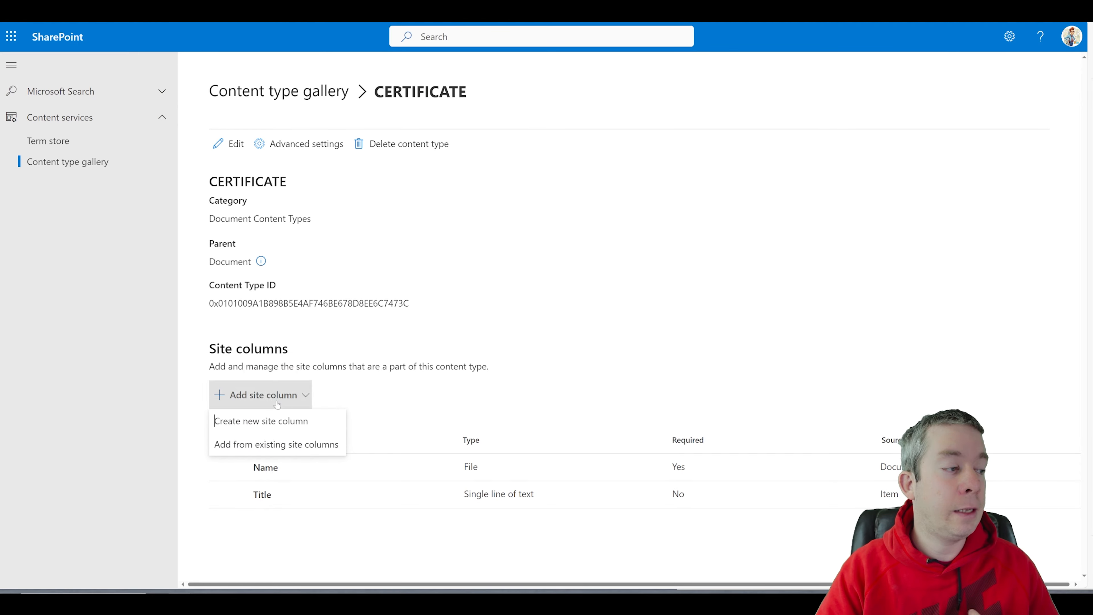
click(246, 445)
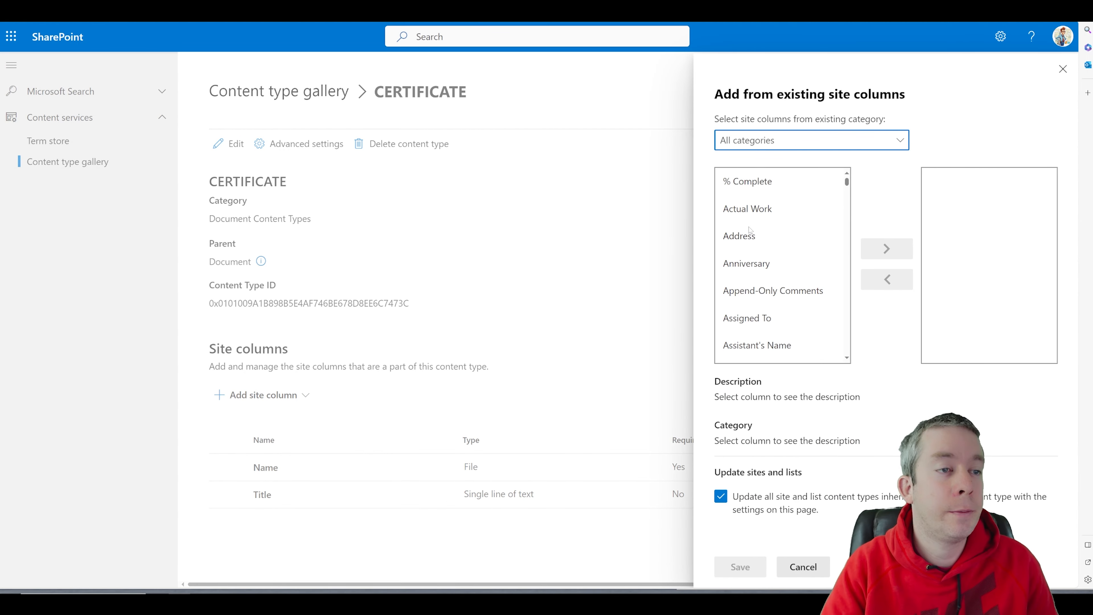
click(774, 145)
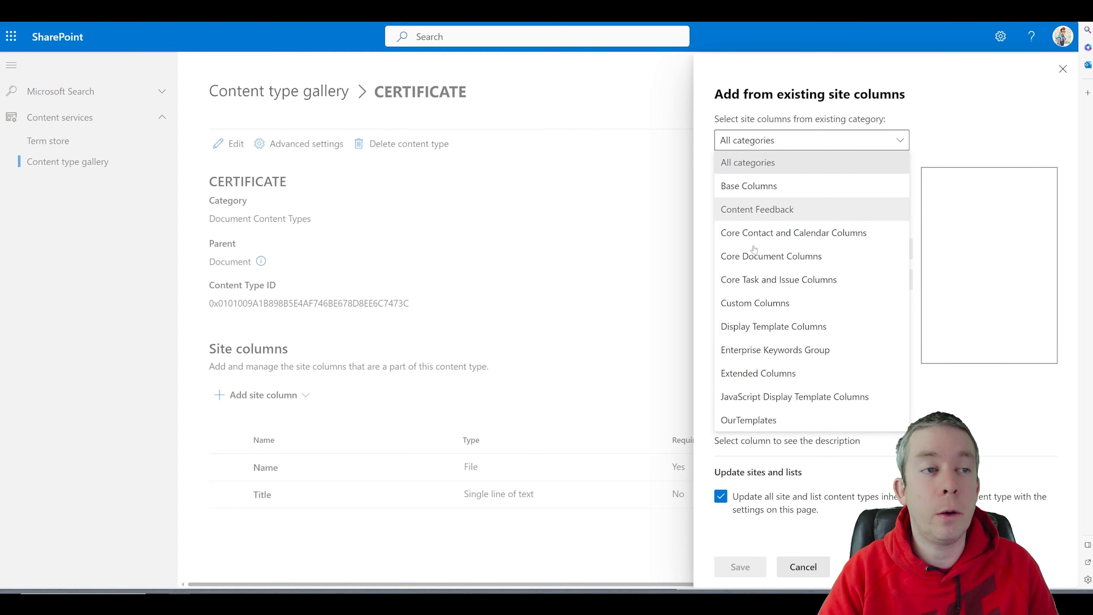
click(738, 420)
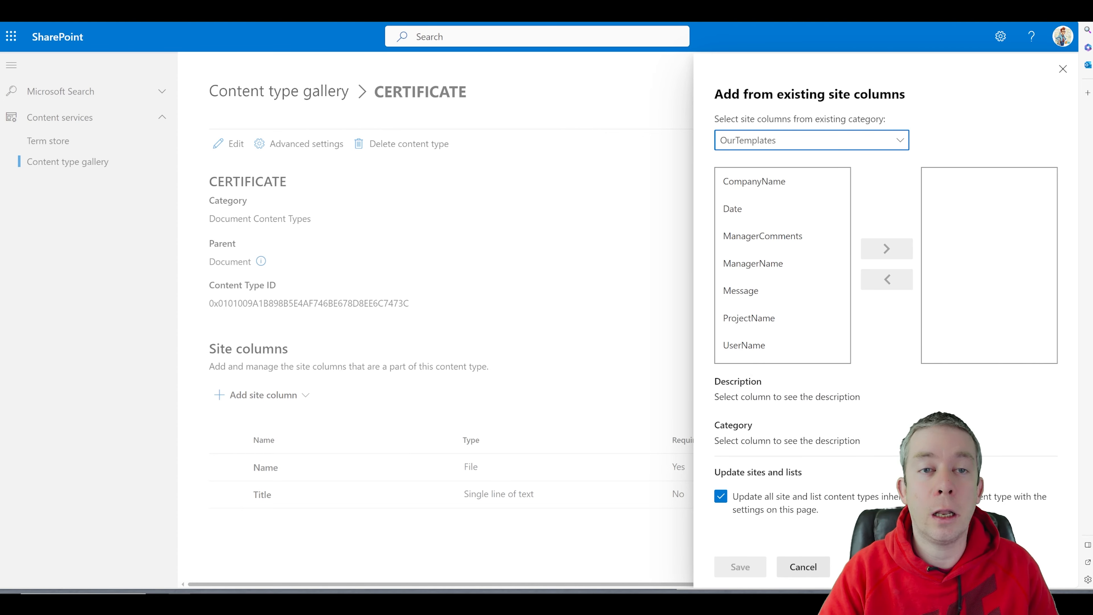
drag(1092, 201, 679, 199)
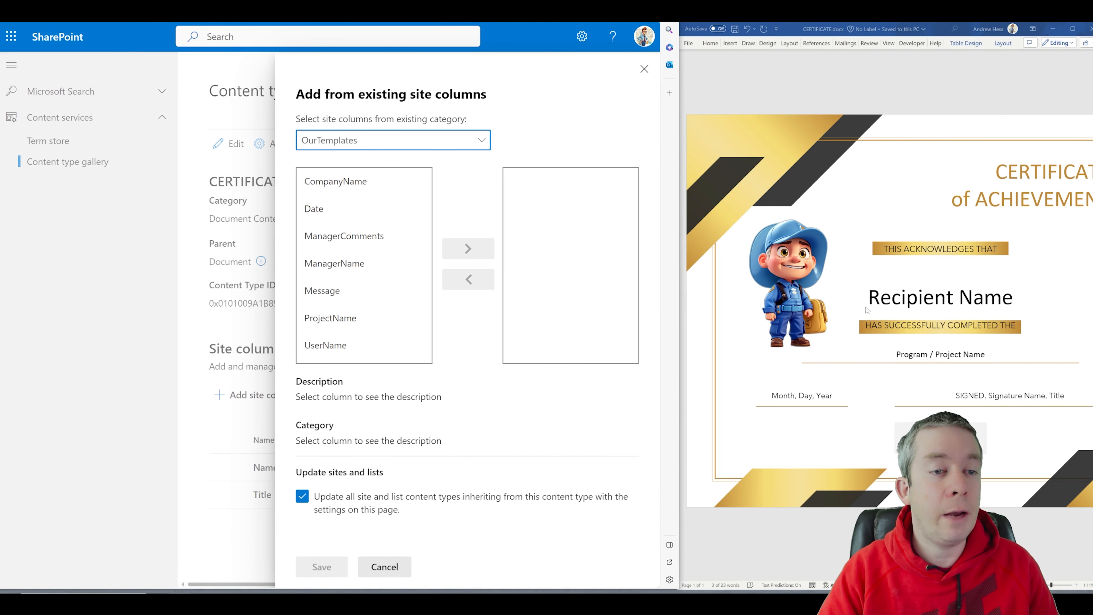
Step: Add UserName, ProjectName, Date and ManagerName to CERTIFICATE and save
click(345, 345)
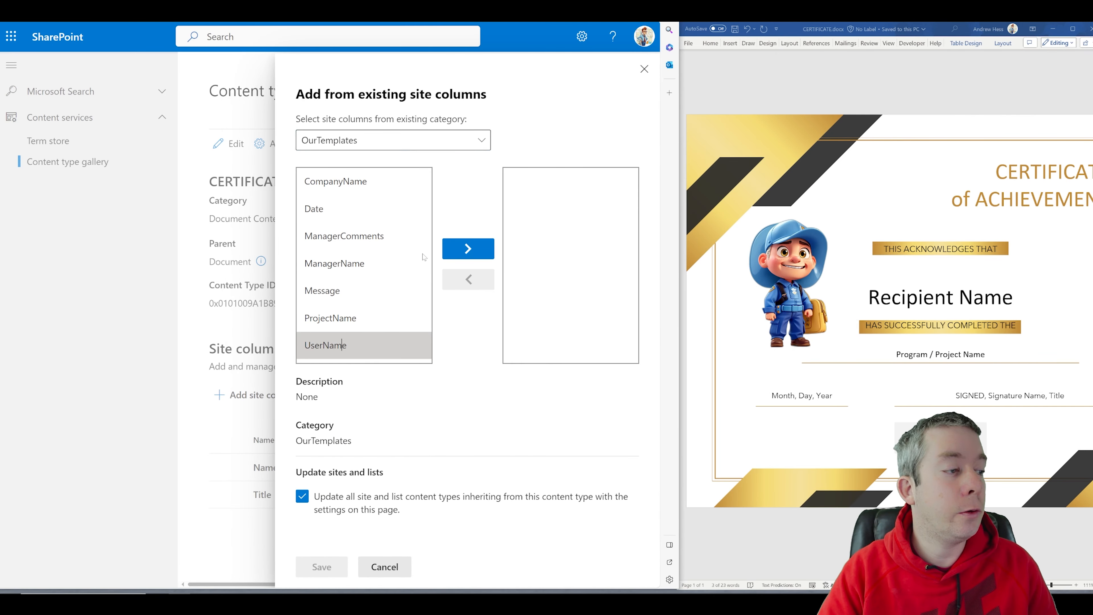
click(468, 248)
click(343, 318)
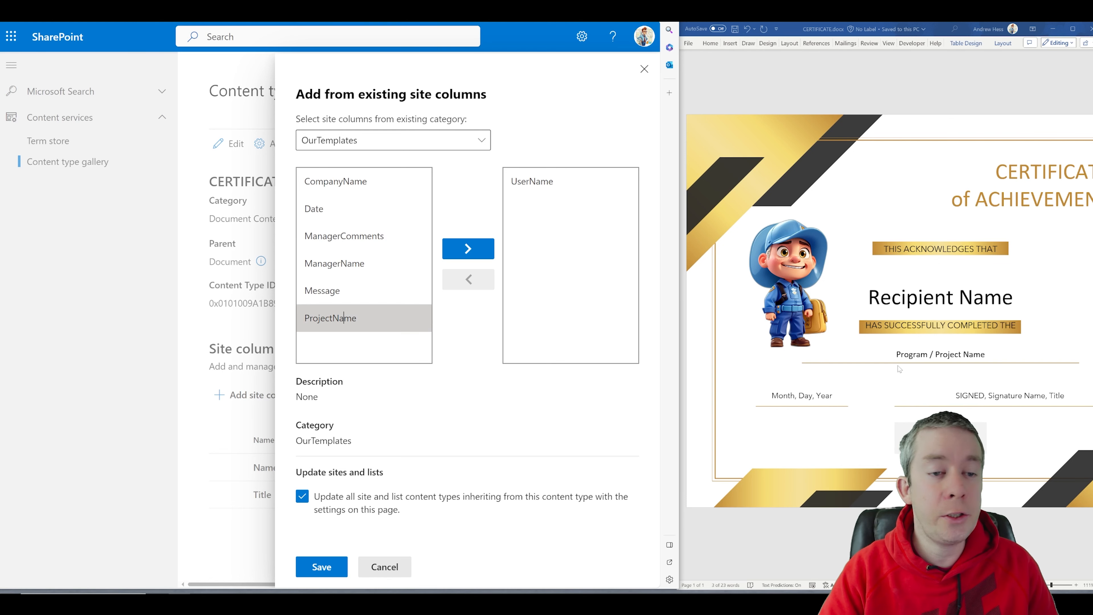
click(467, 249)
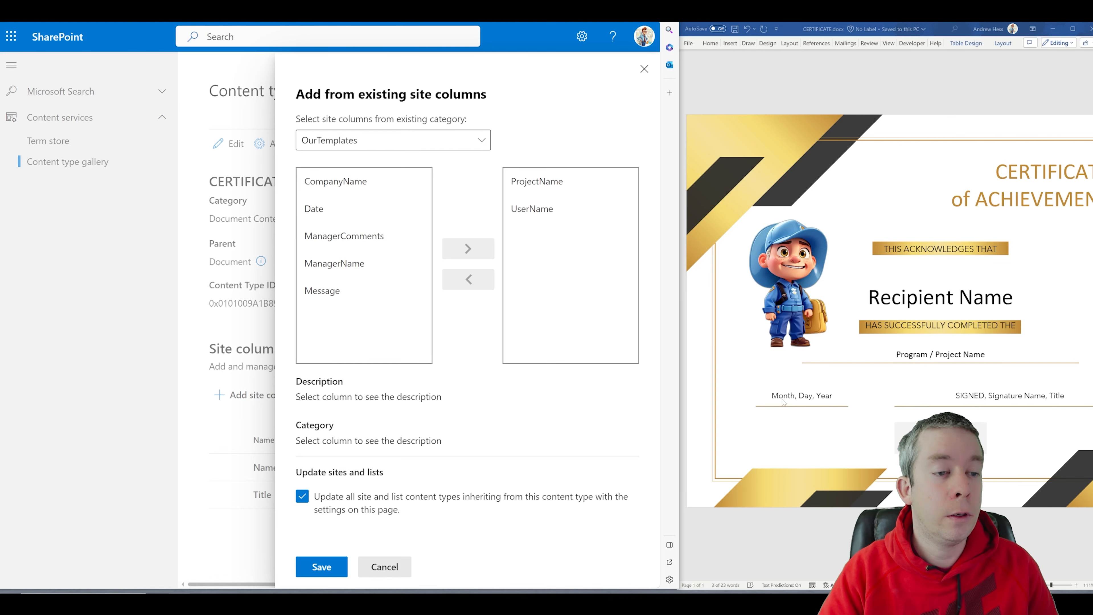
click(335, 209)
click(467, 248)
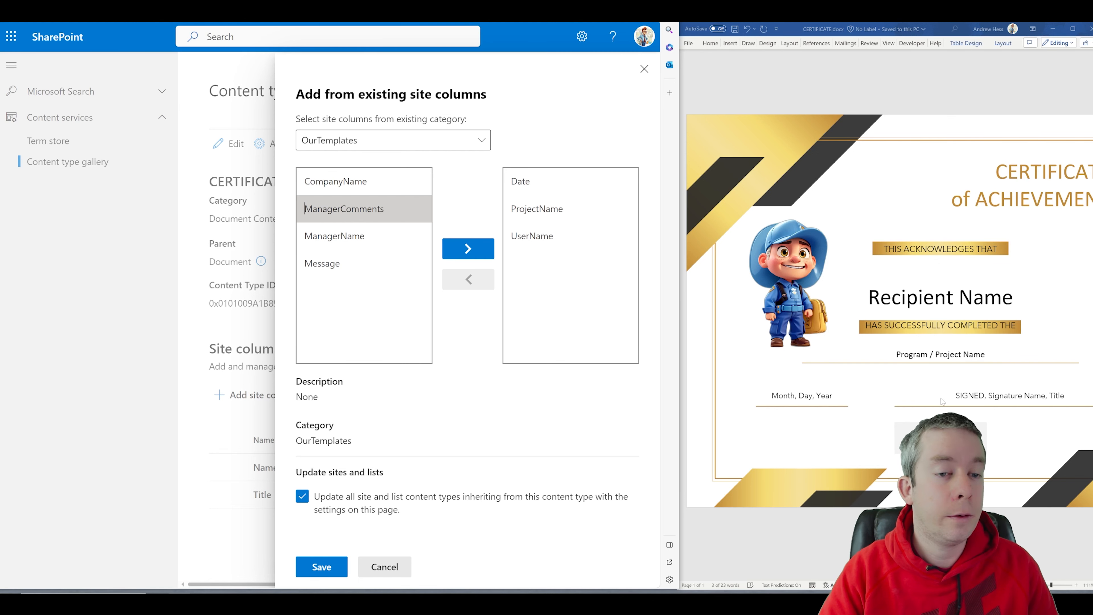
click(350, 243)
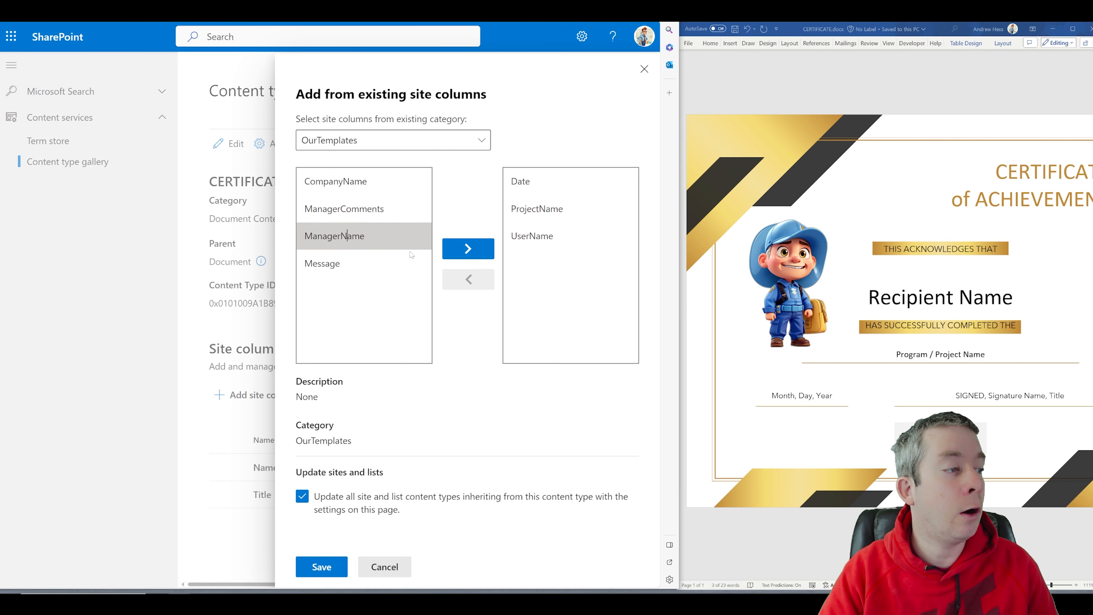
click(468, 249)
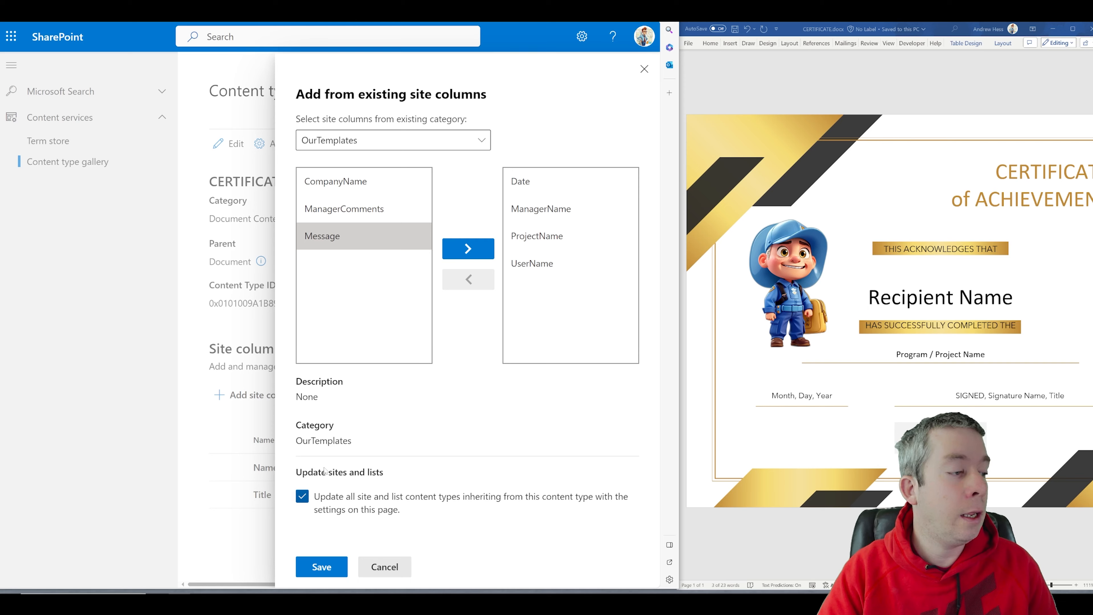
click(322, 567)
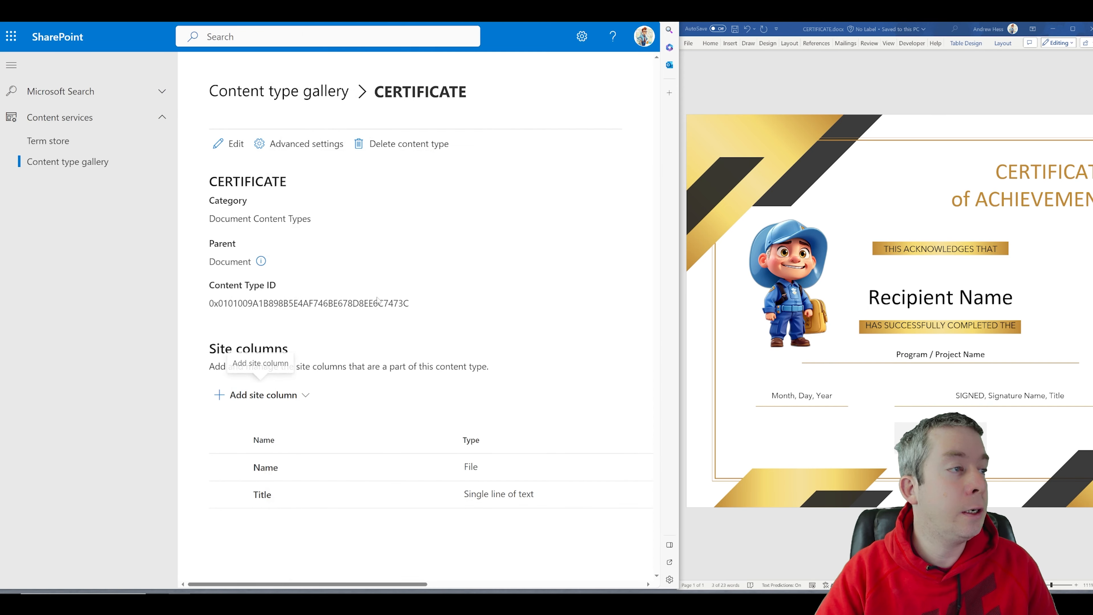
Step: Create a Memo content type in Document Content Types, based on Document
click(235, 89)
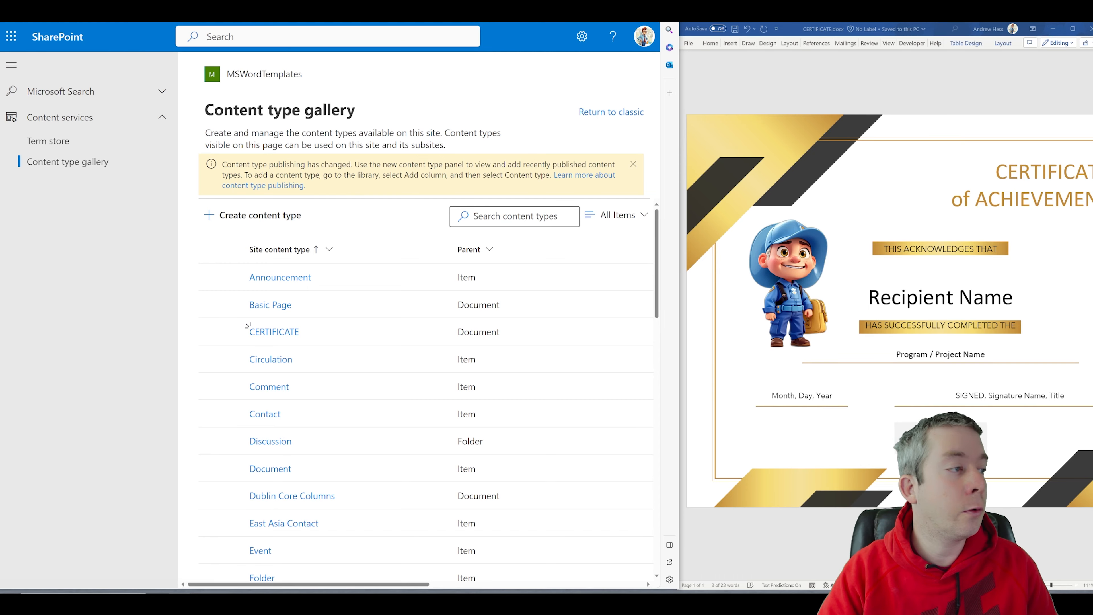
click(249, 214)
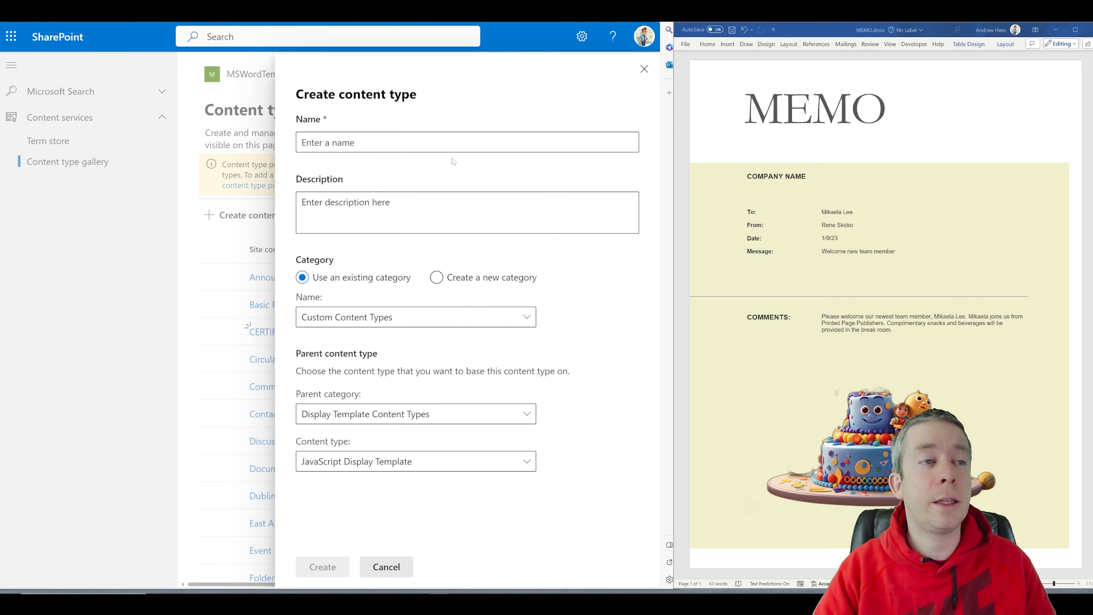
click(454, 144)
text(Memo)
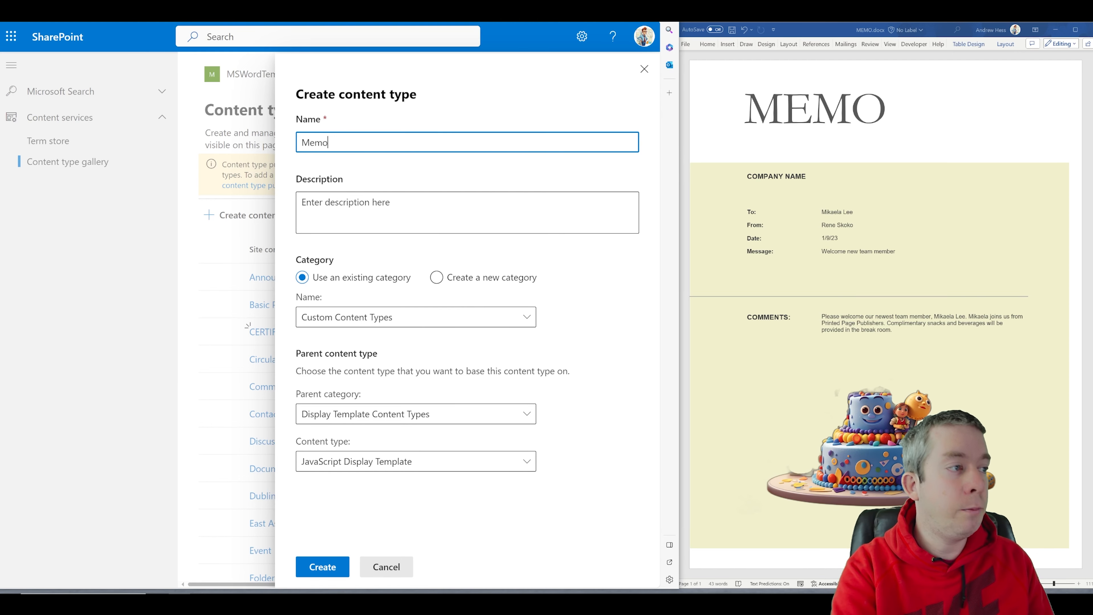
click(378, 316)
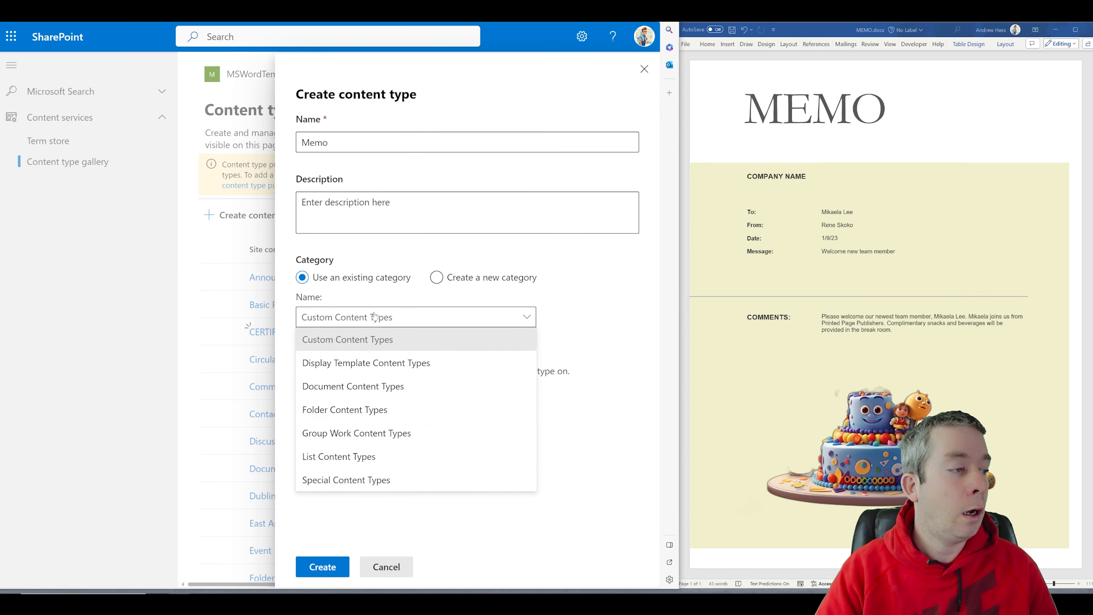
click(343, 386)
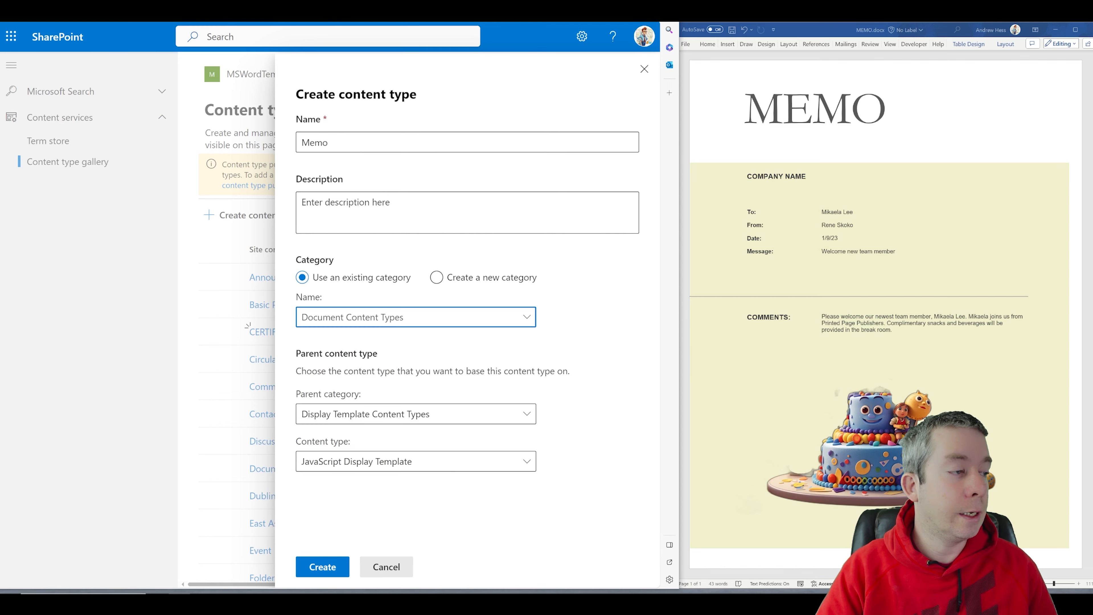
click(346, 417)
click(344, 459)
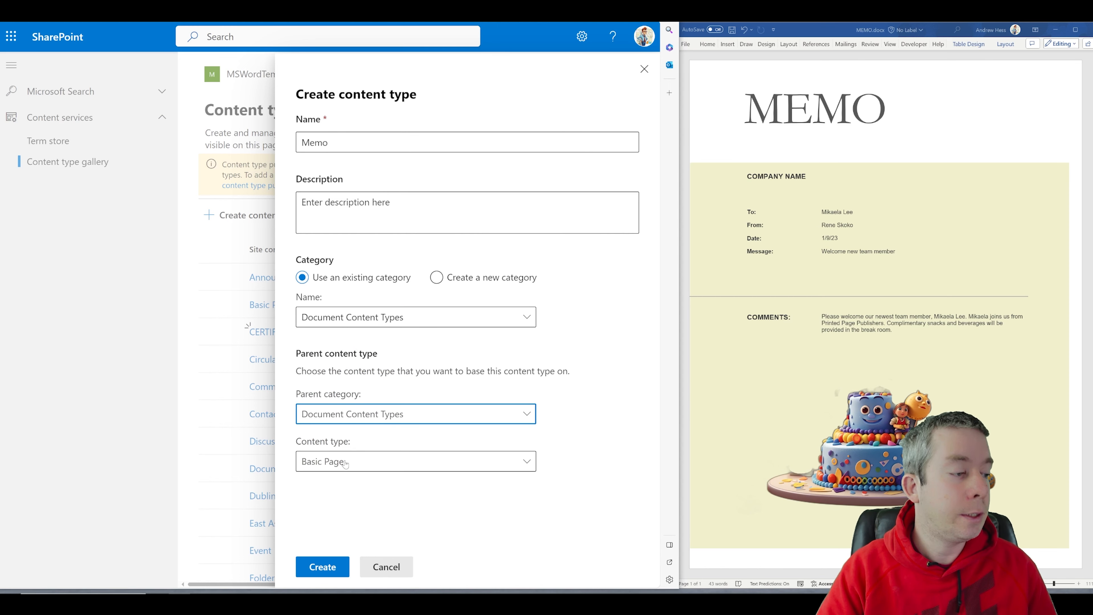
click(344, 462)
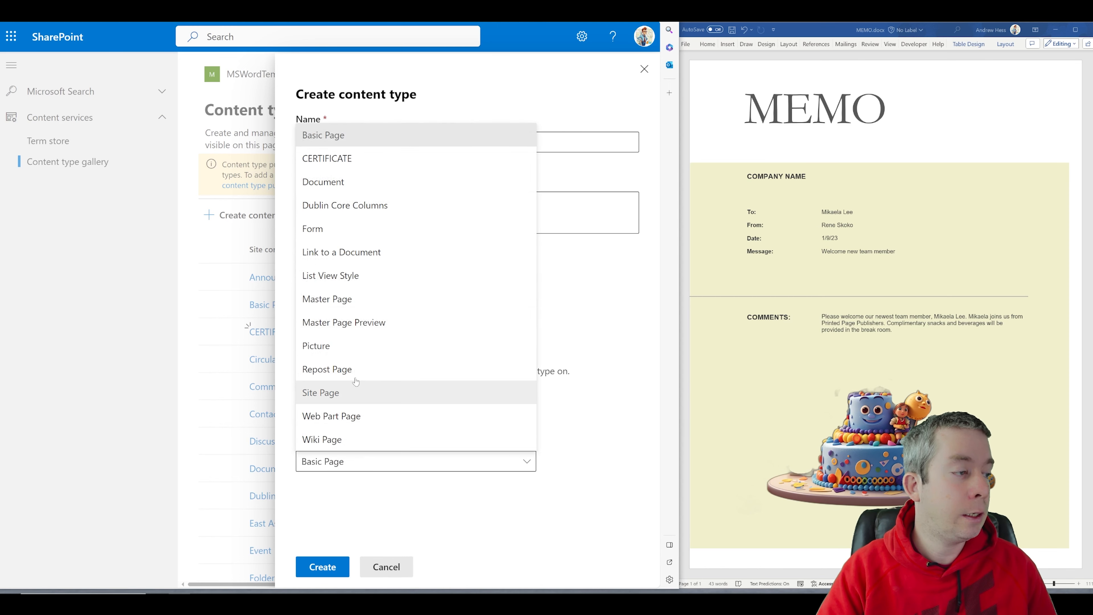
click(325, 184)
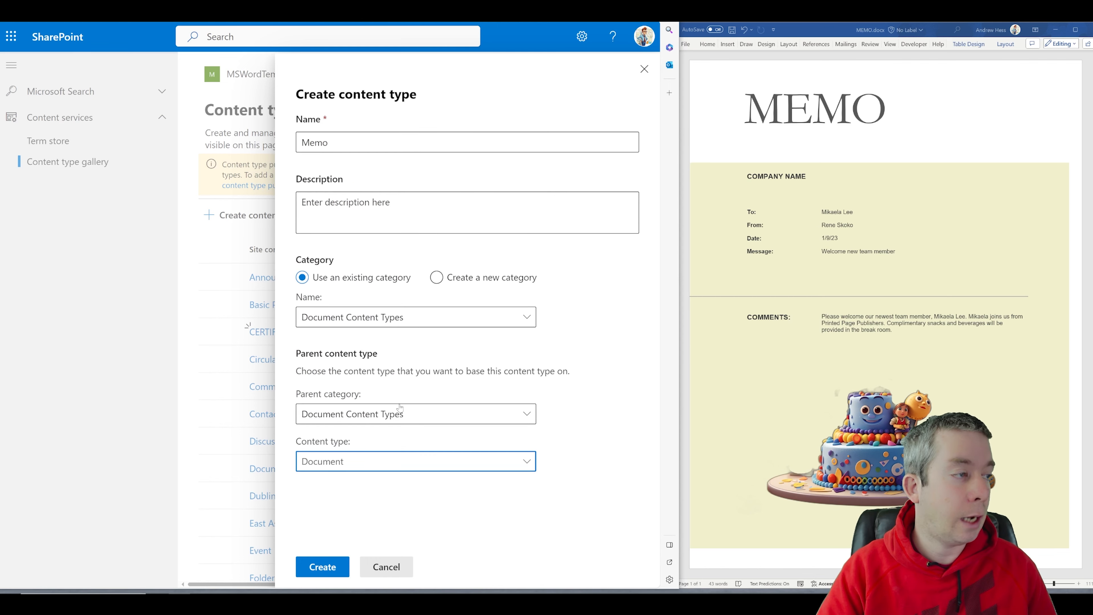
click(321, 567)
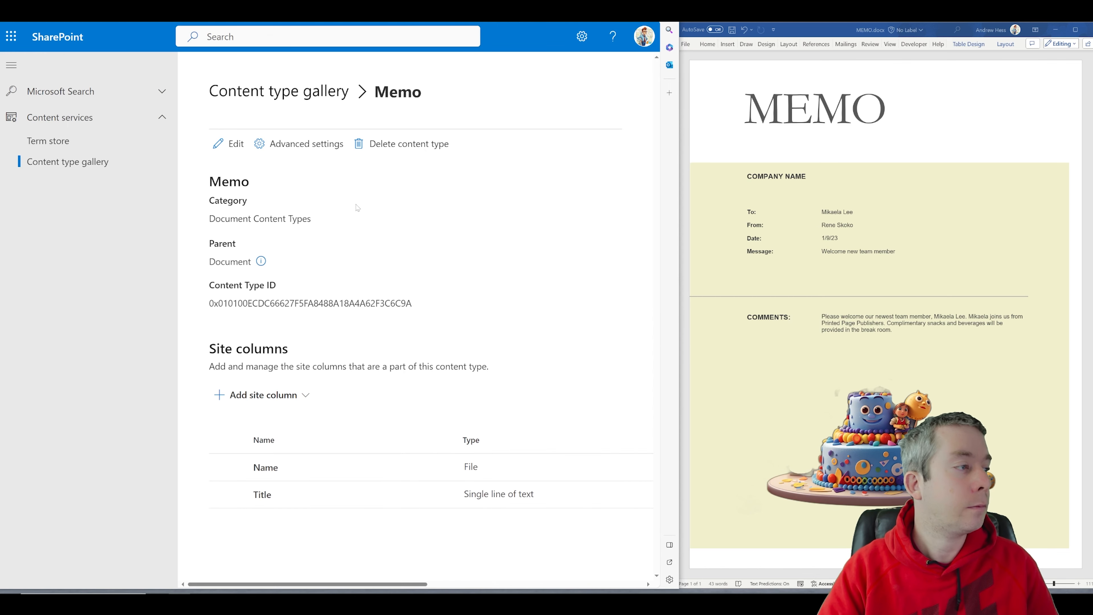
Step: Open the existing site column picker filtered to the OurTemplates group
click(251, 397)
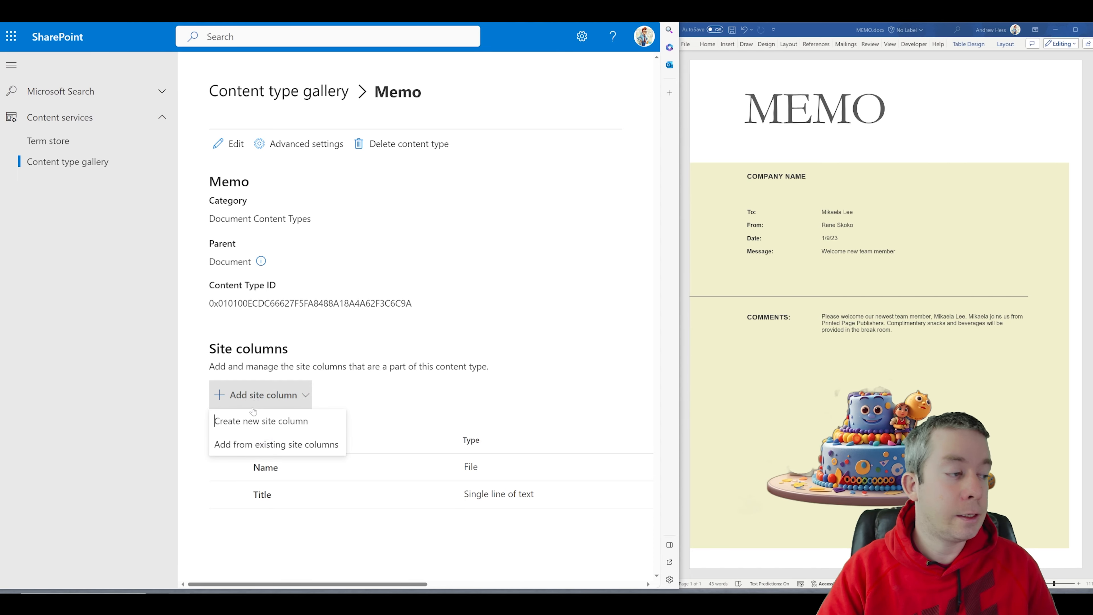
click(242, 445)
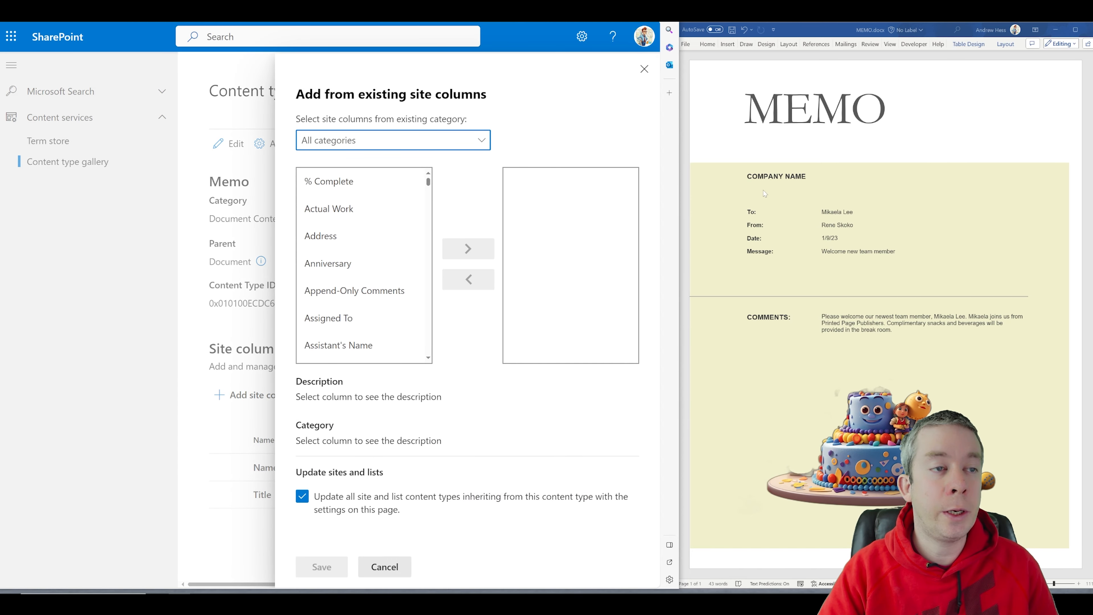
click(353, 142)
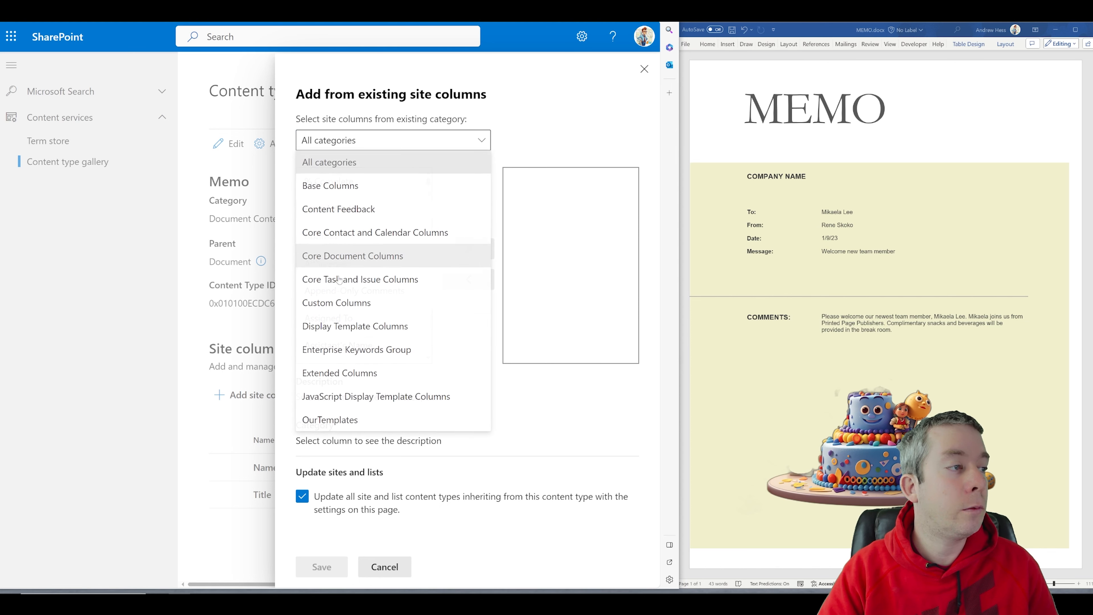
click(329, 420)
Step: Add CompanyName, UserName, ManagerName, Date, Message and ManagerComments to Memo and save
click(343, 182)
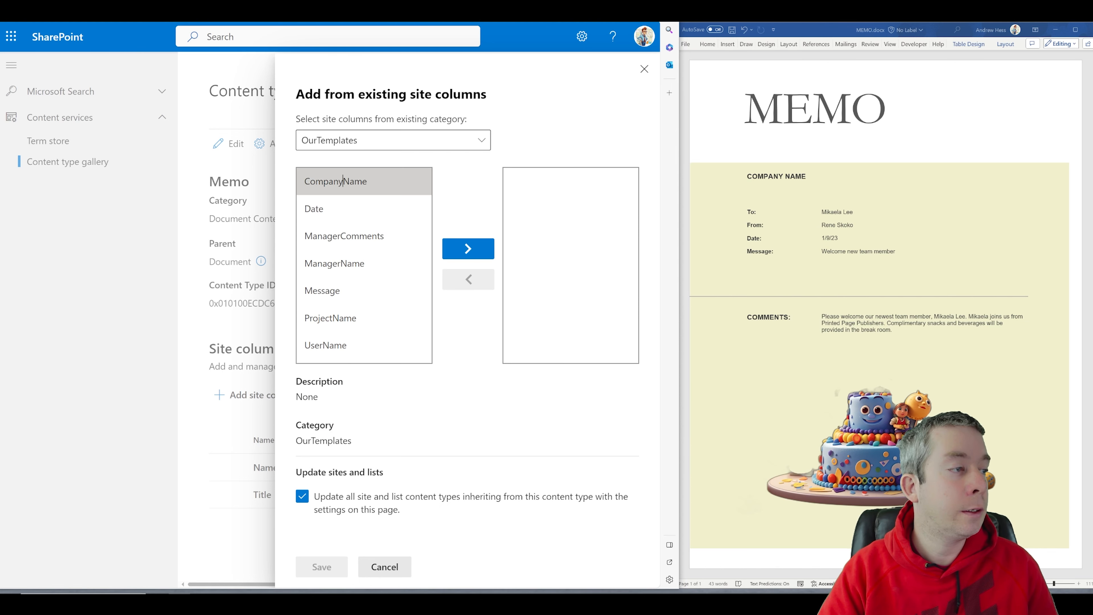
click(467, 249)
click(339, 330)
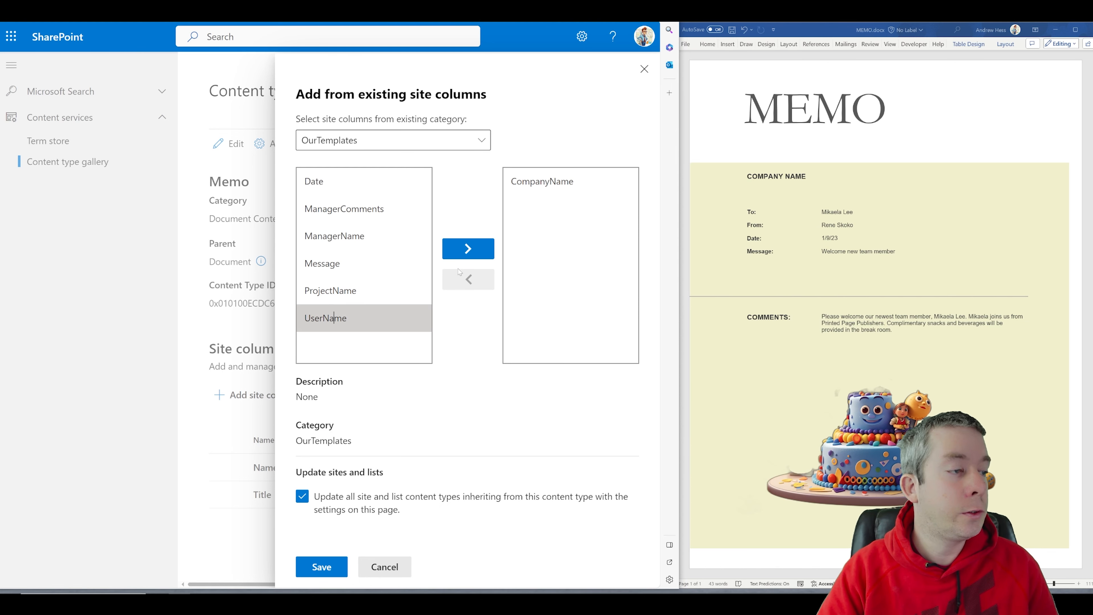
click(468, 248)
click(334, 236)
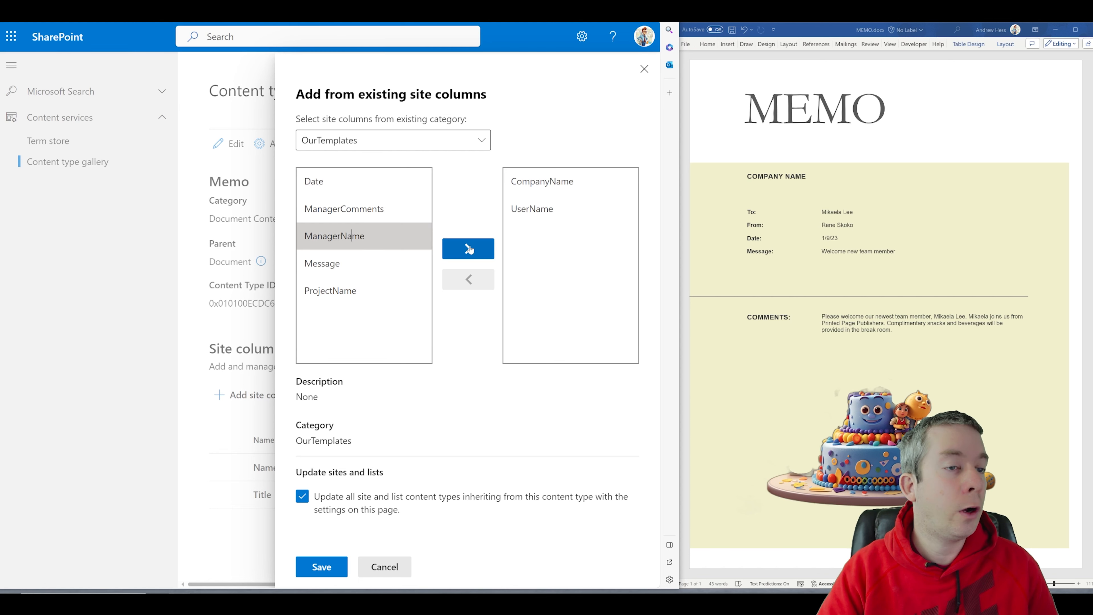
click(467, 249)
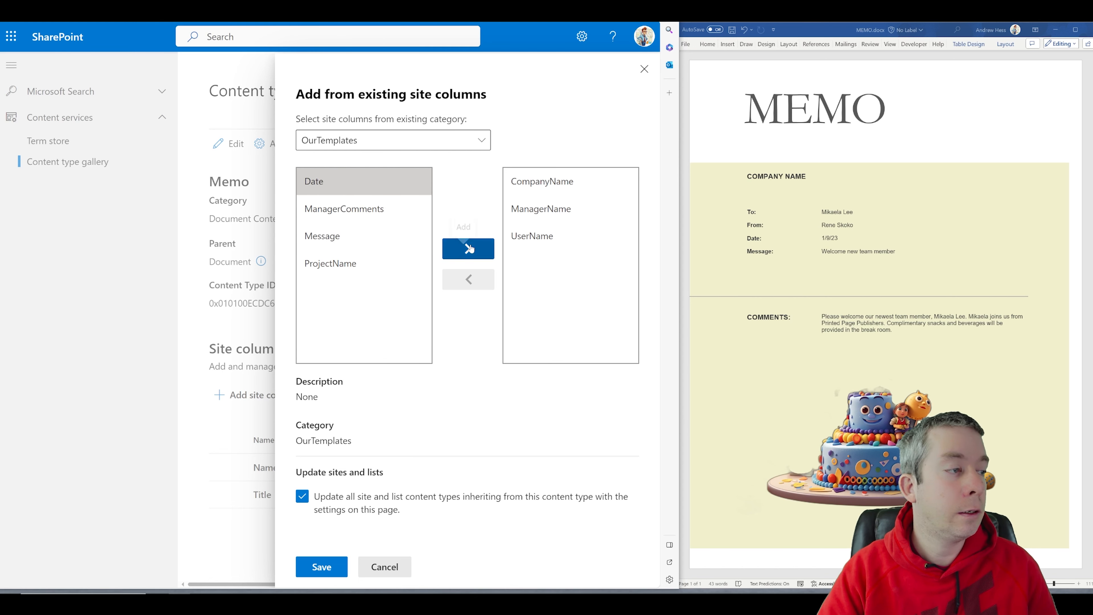
click(474, 254)
click(448, 243)
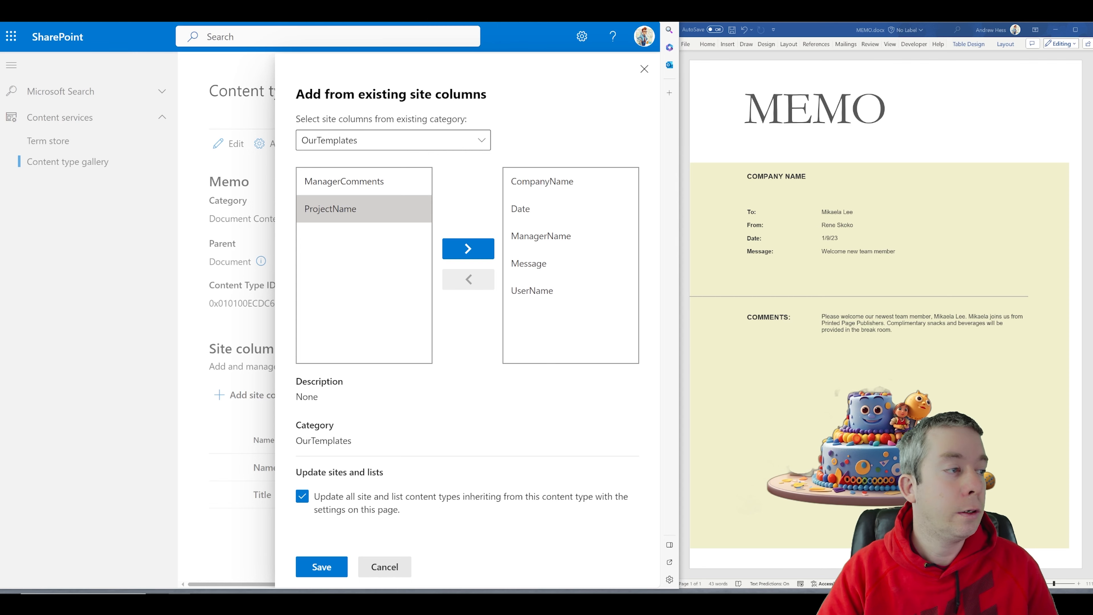
click(366, 181)
click(468, 254)
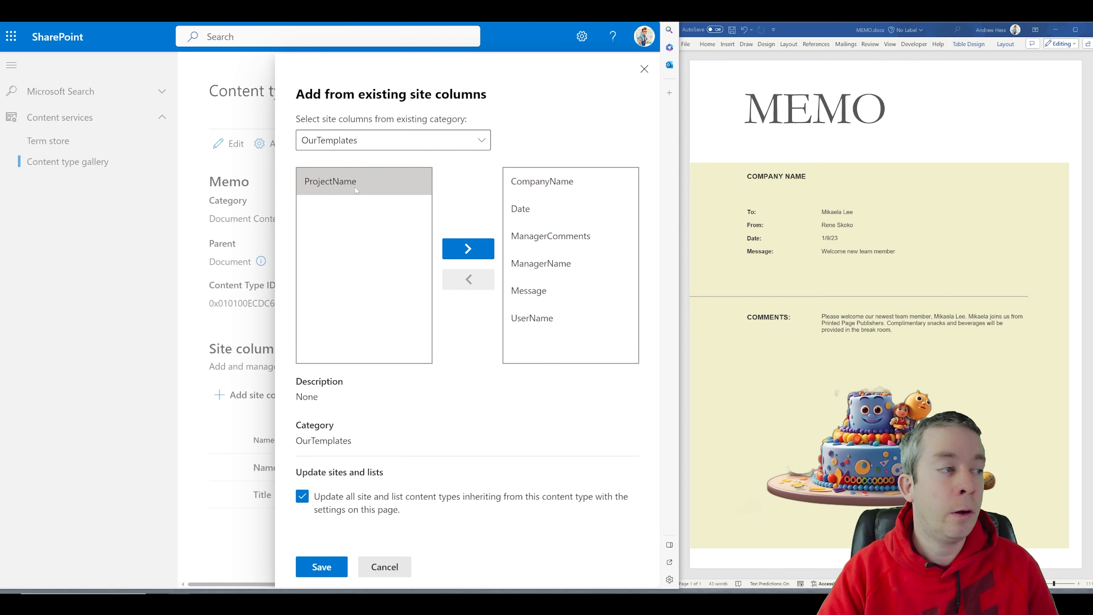
click(319, 567)
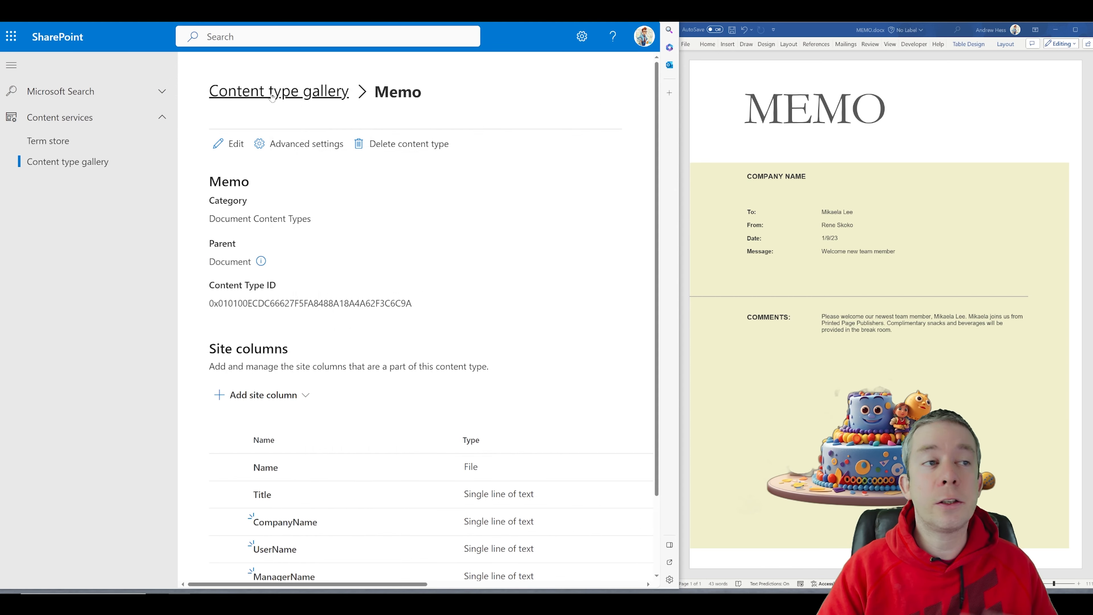
Step: Return from the content type gallery to the MSWordTemplates Site contents page
click(259, 100)
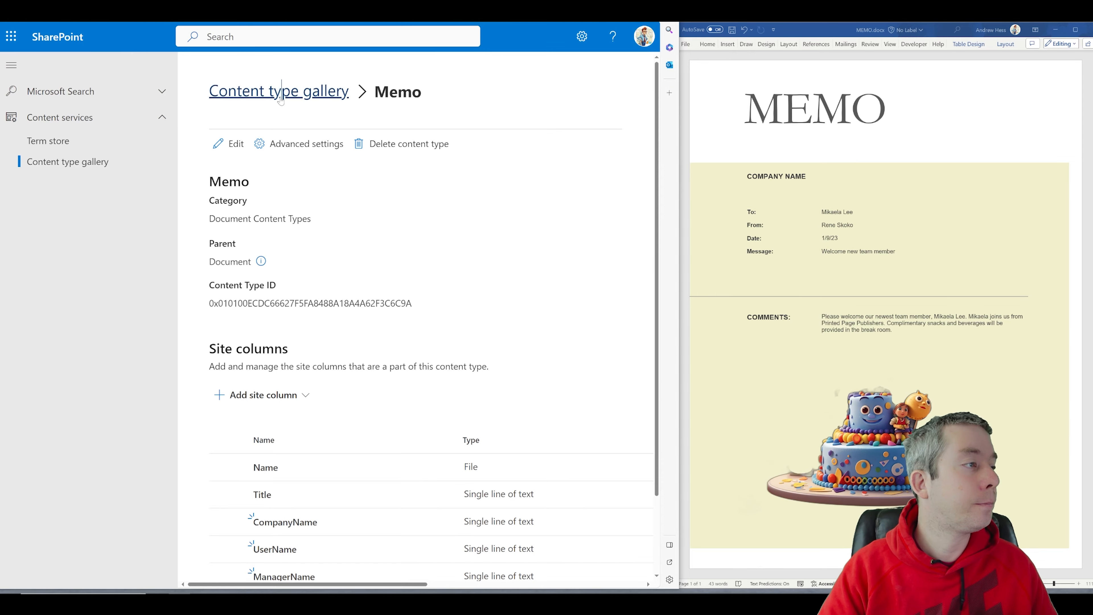
click(253, 76)
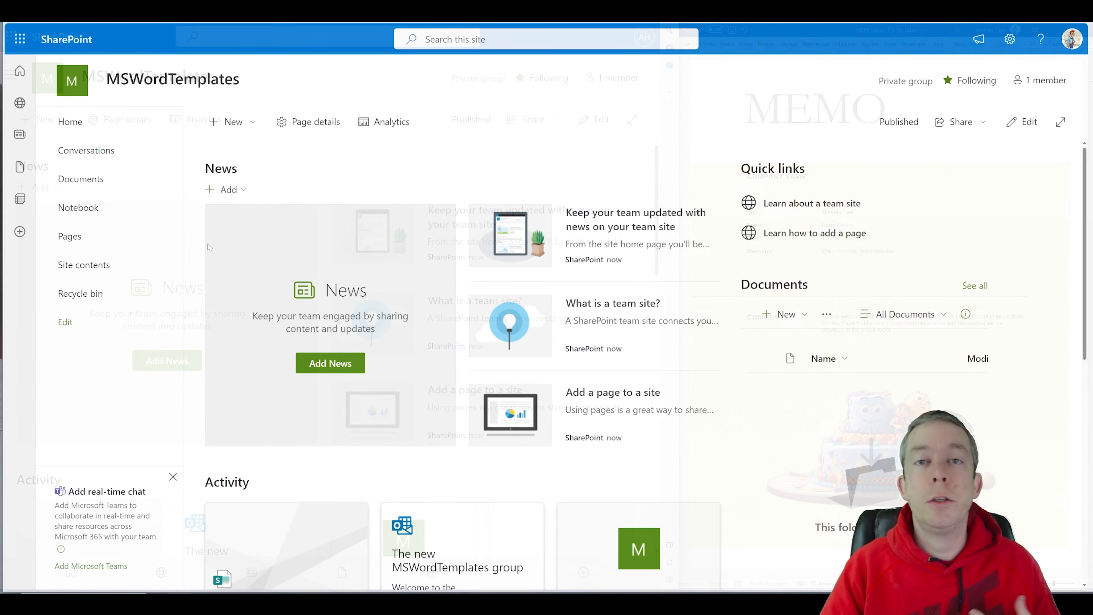
click(70, 269)
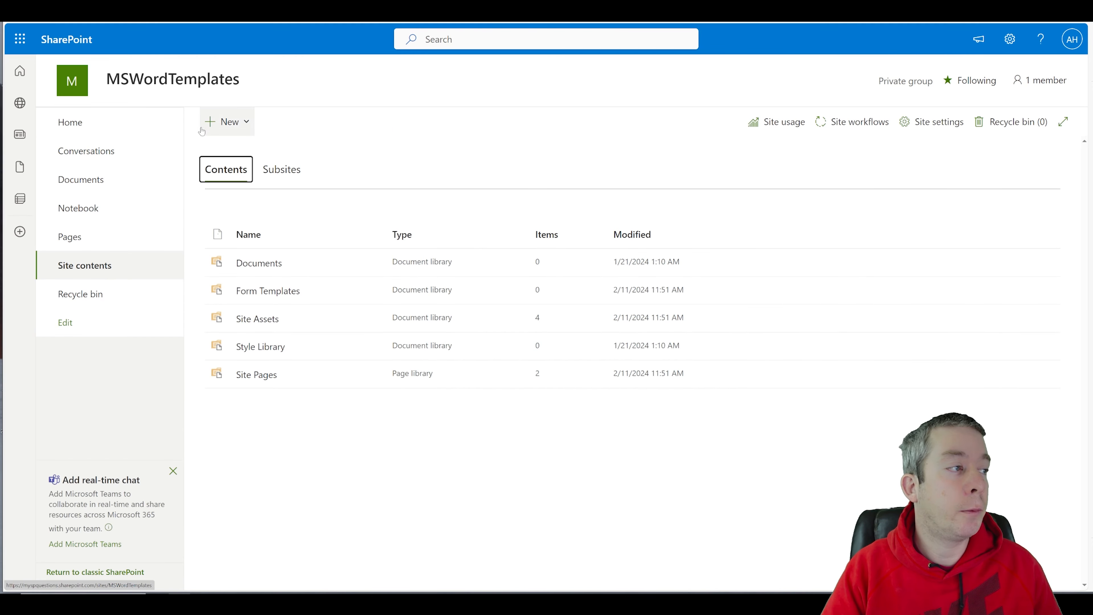
Step: Create a blank document library named MemosAndCerts
click(226, 122)
click(220, 194)
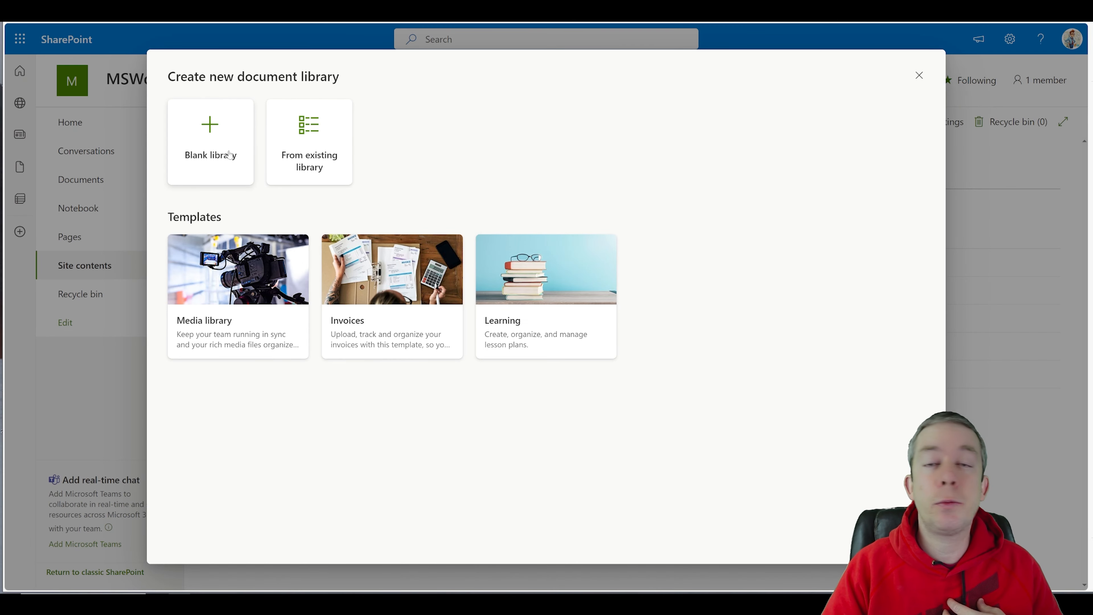
click(214, 156)
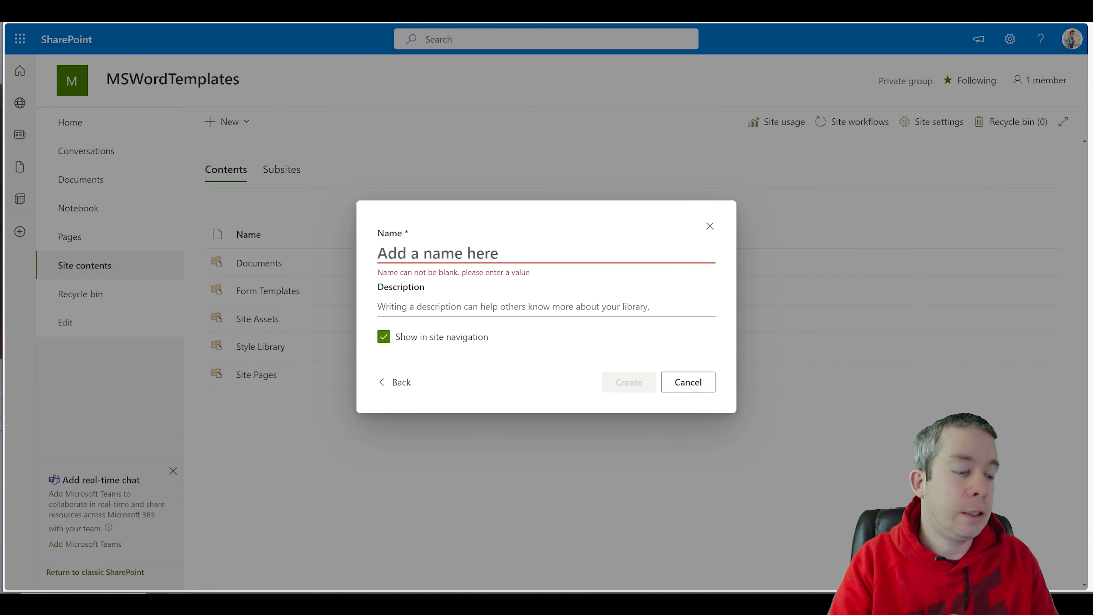
text(Memos)
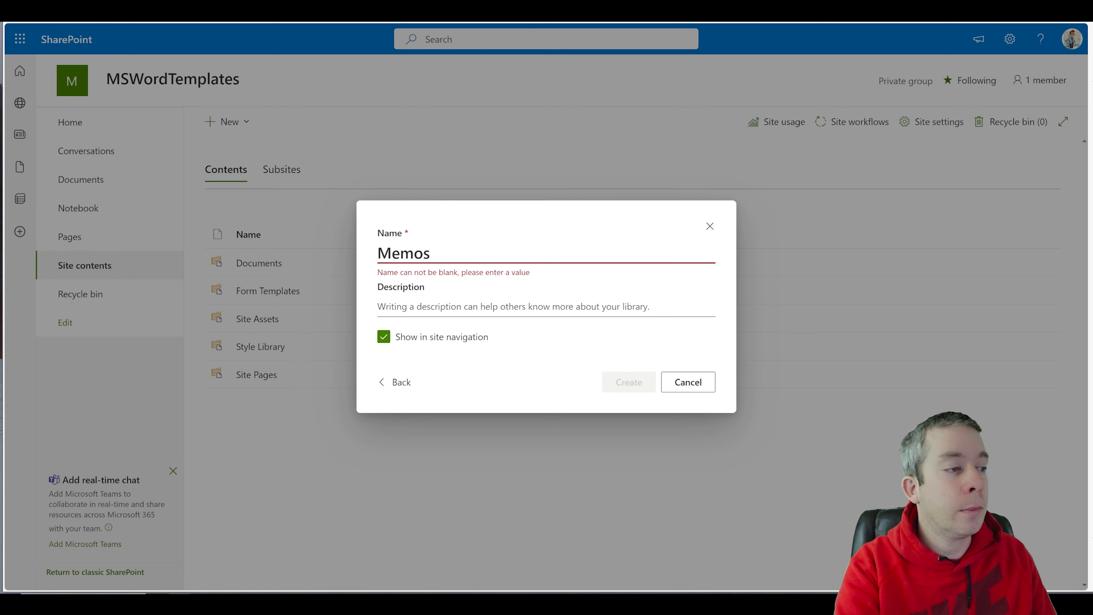
text(And)
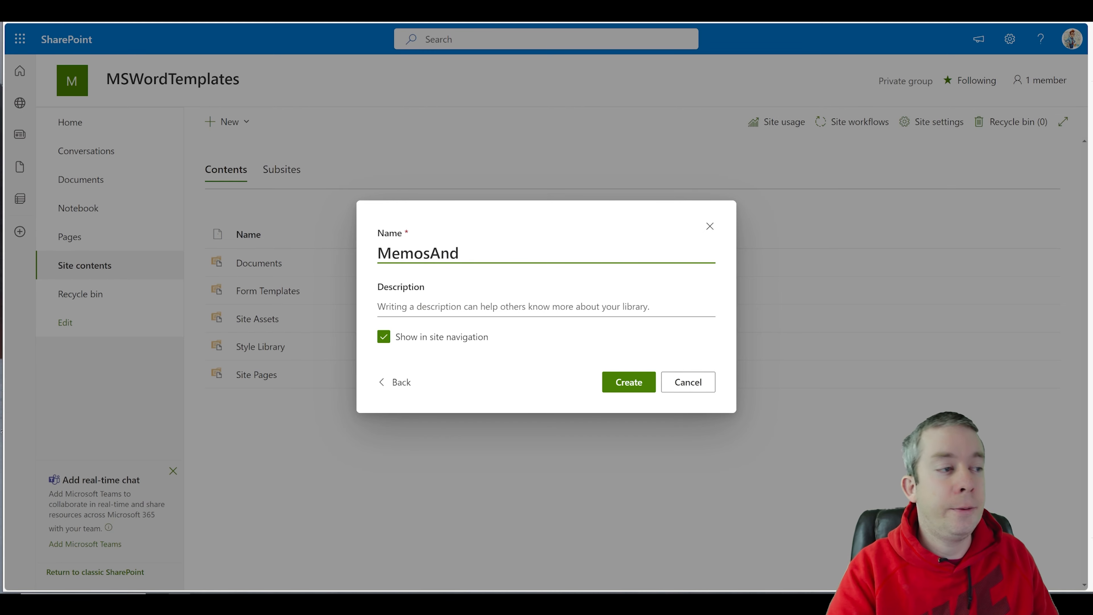
text(Certs)
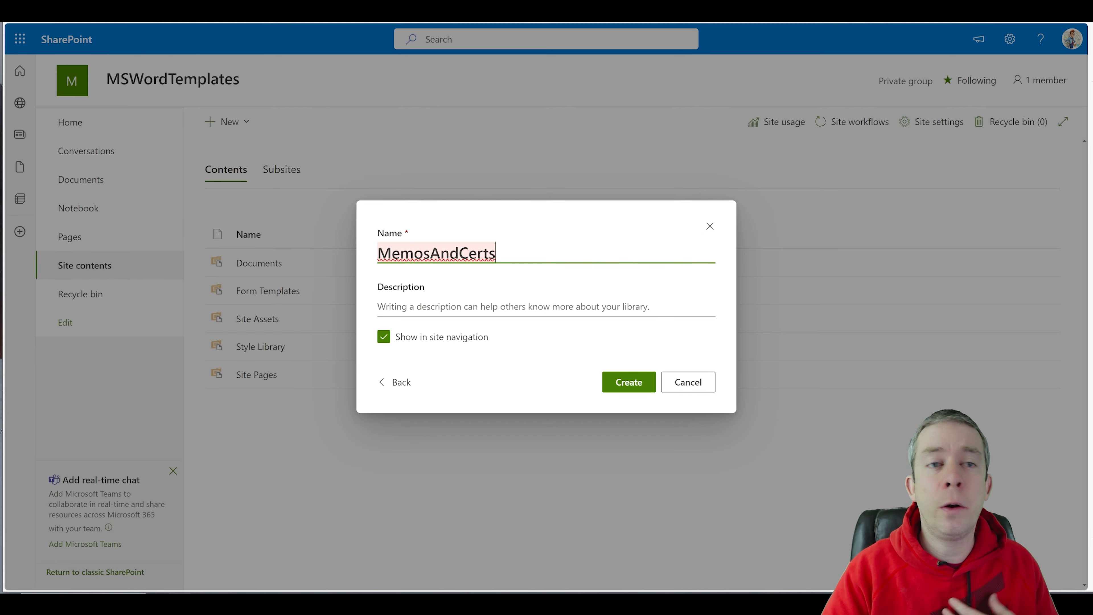
key(shift+Left)
key(shift+Left)
key(shift+Left)
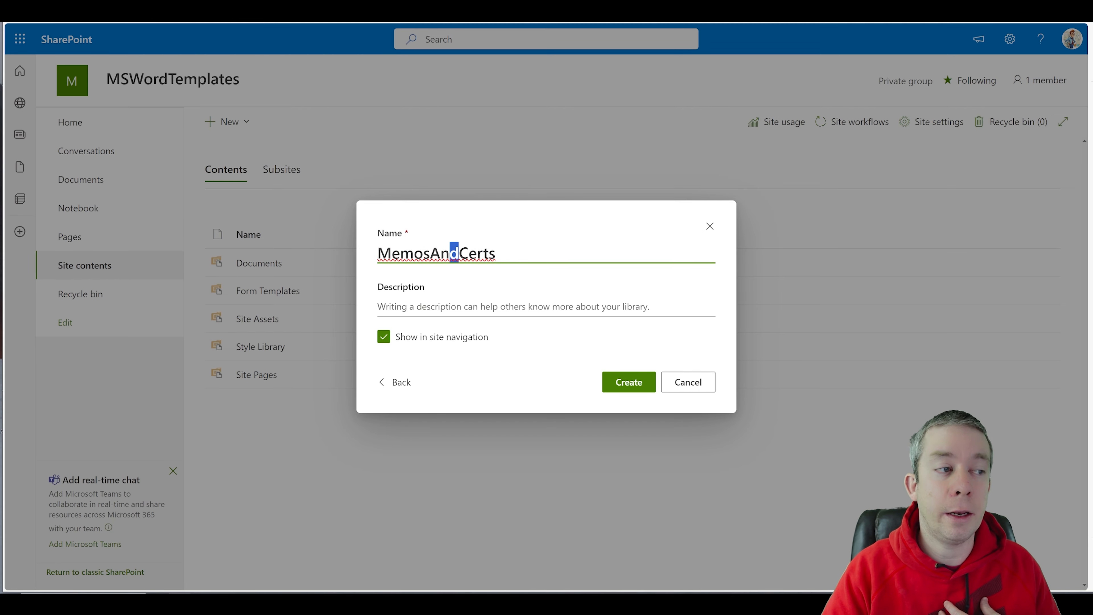
click(430, 253)
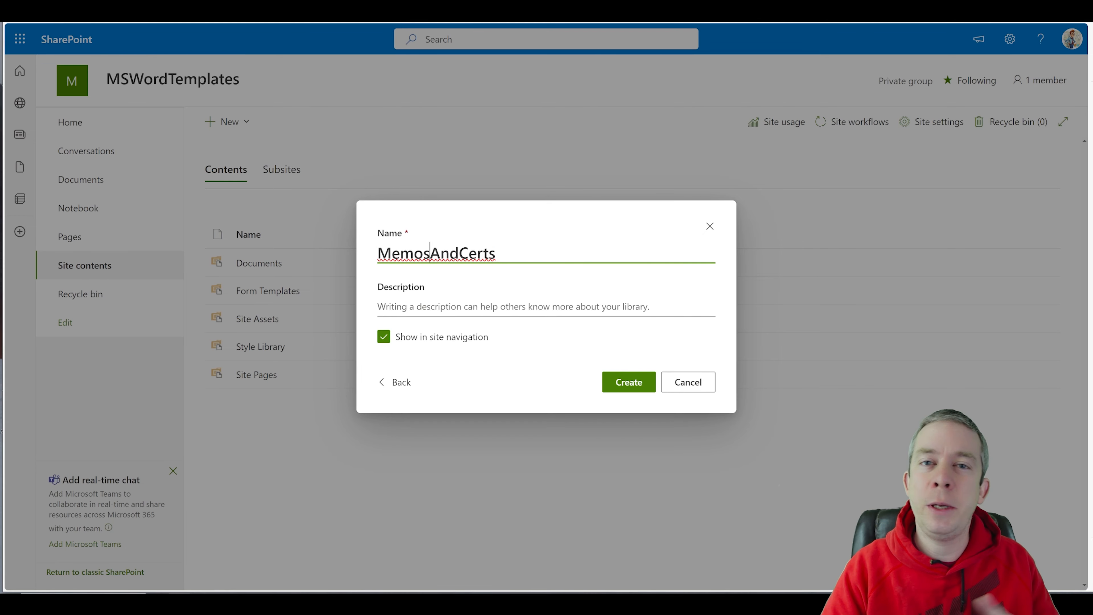
click(627, 386)
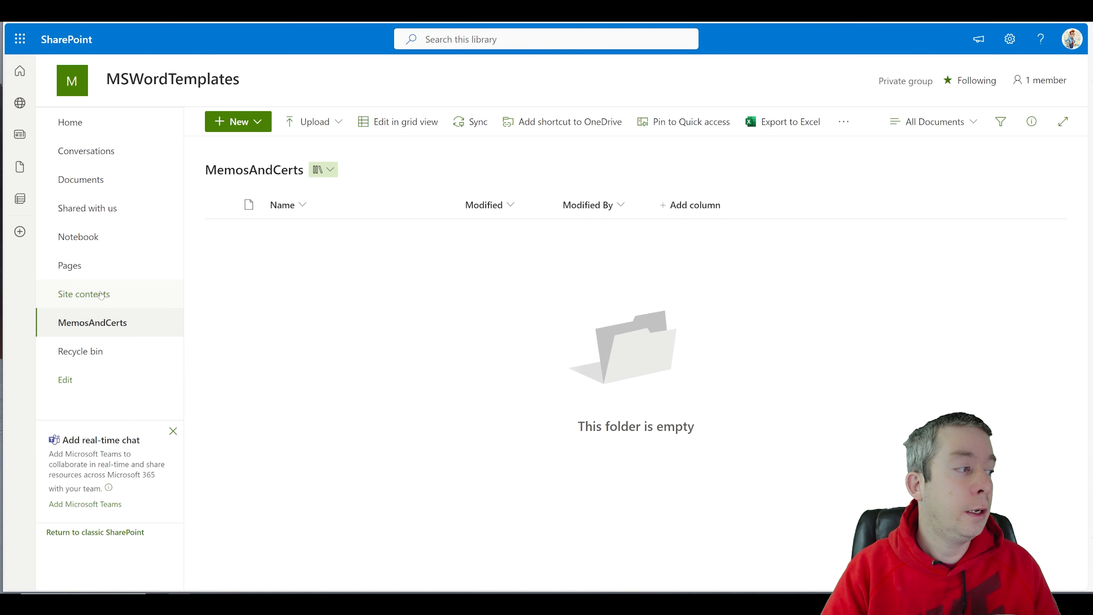
Step: From Site contents, create another blank document library named 'Memo And Certs'
click(101, 294)
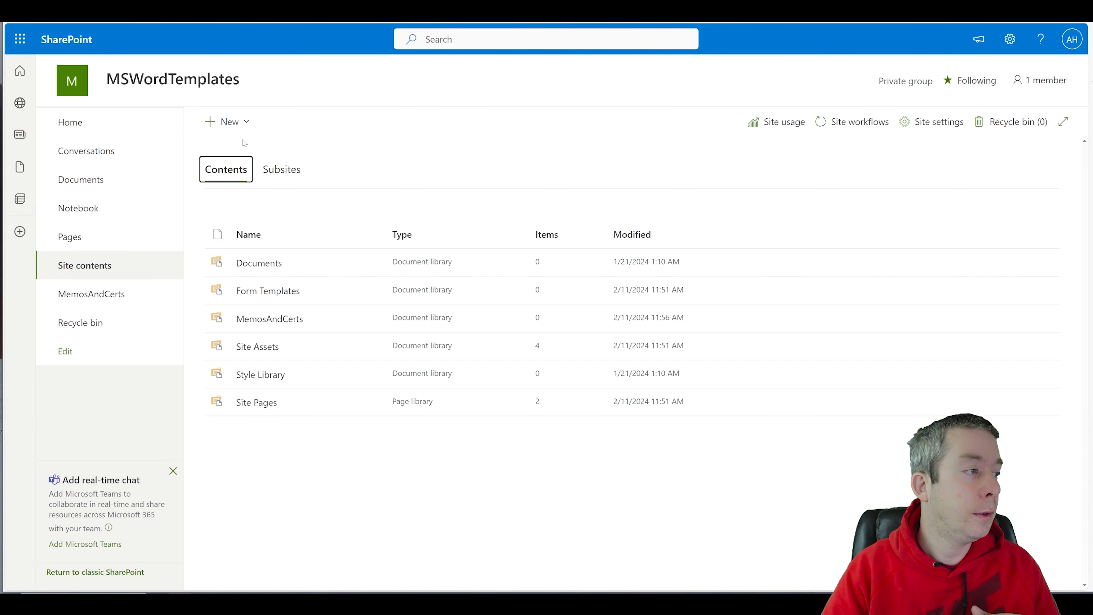
click(238, 122)
click(235, 194)
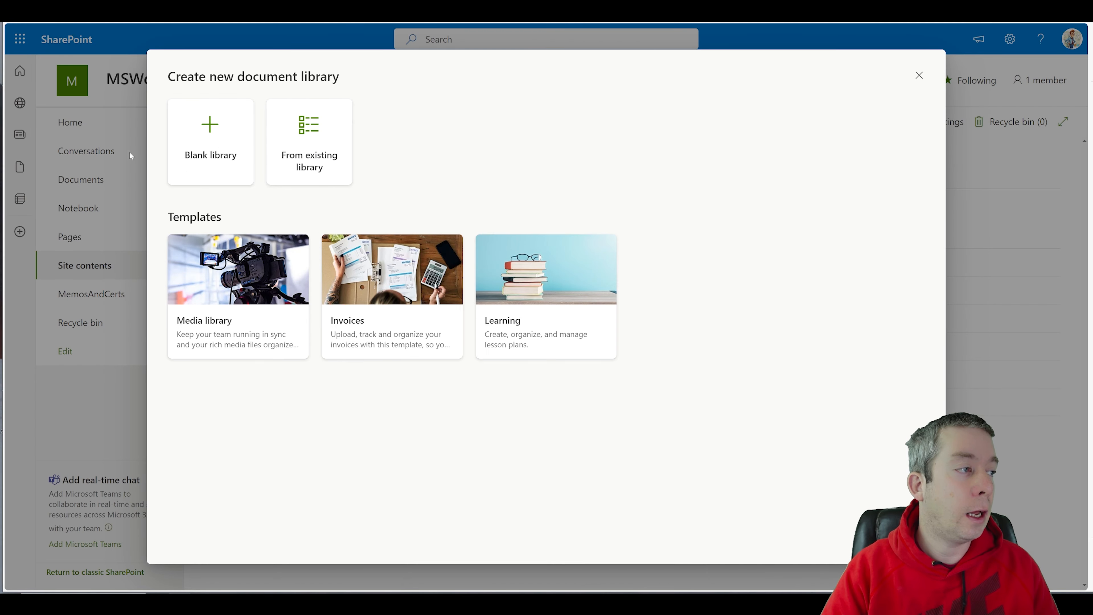
click(200, 144)
text(Memo )
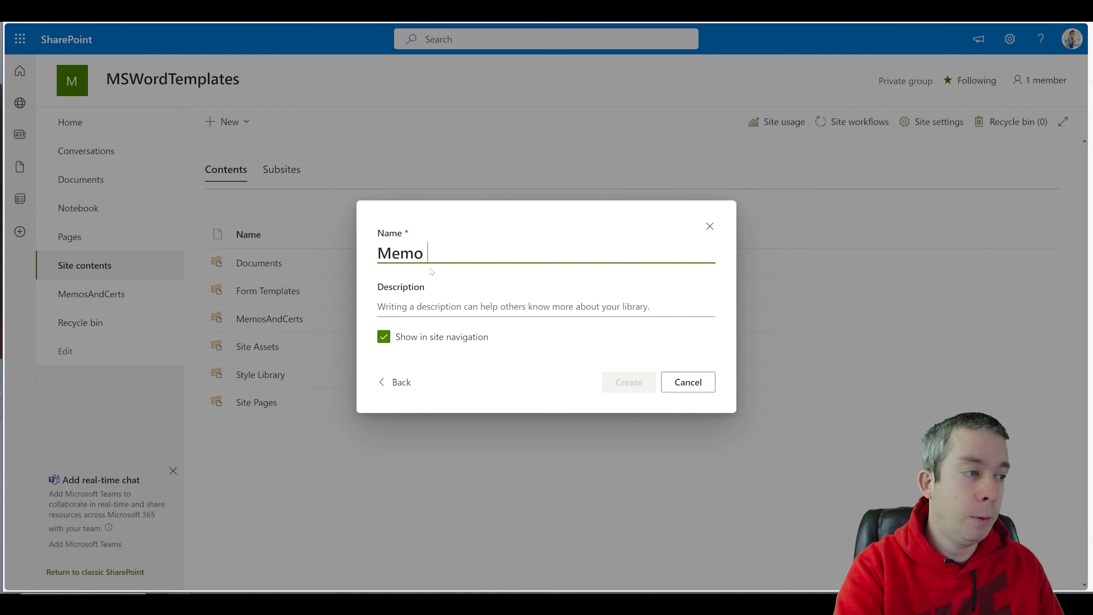
text(And Certs)
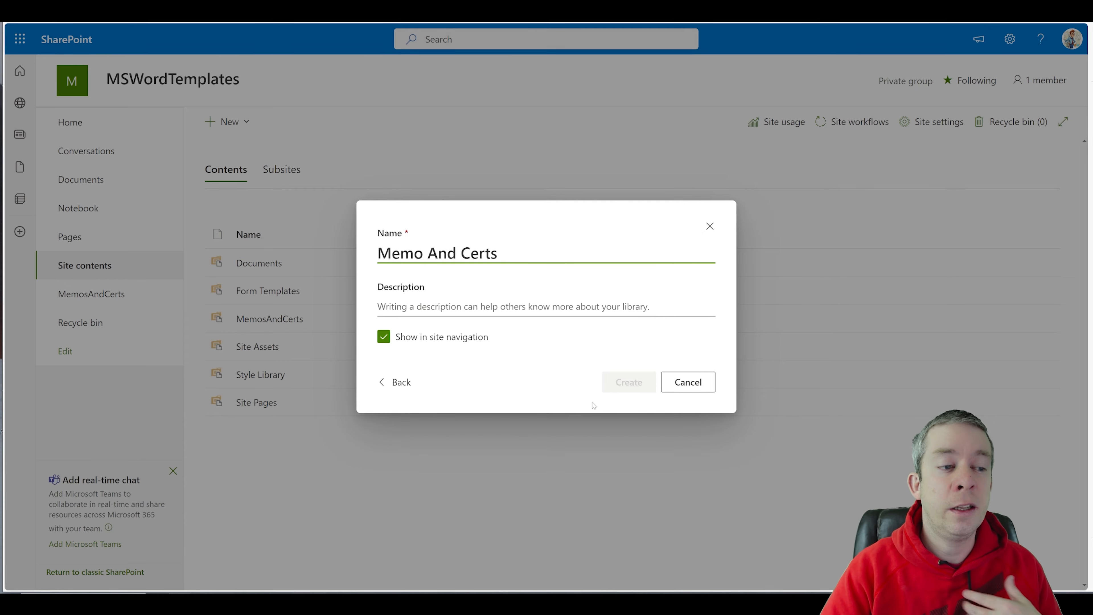
click(620, 382)
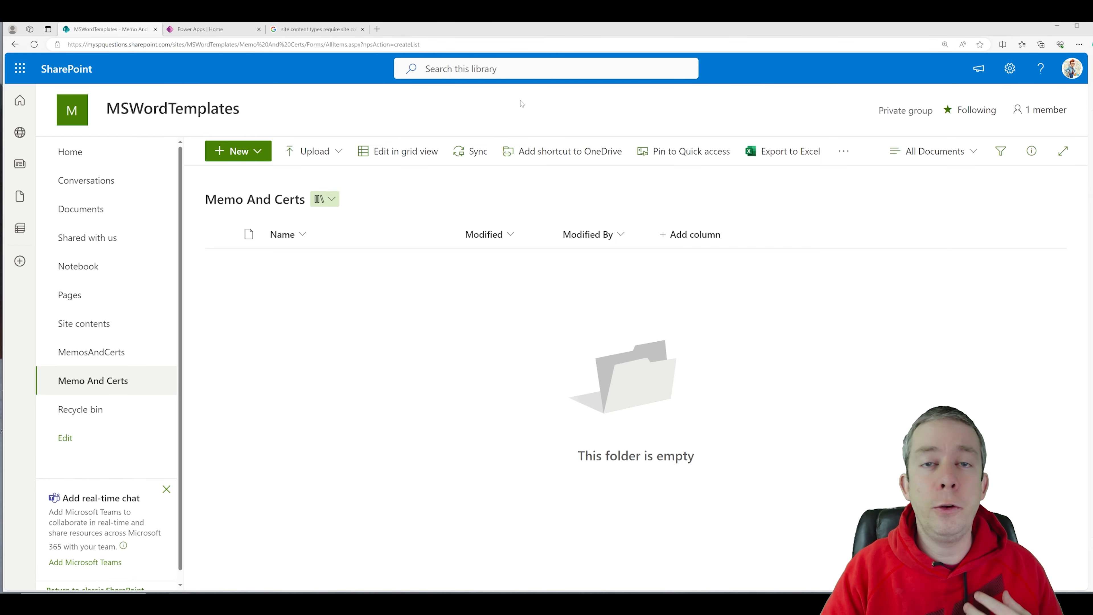
Step: In Notepad, highlight Memo%20 and MemosAndCerts to compare the two library URLs
click(280, 44)
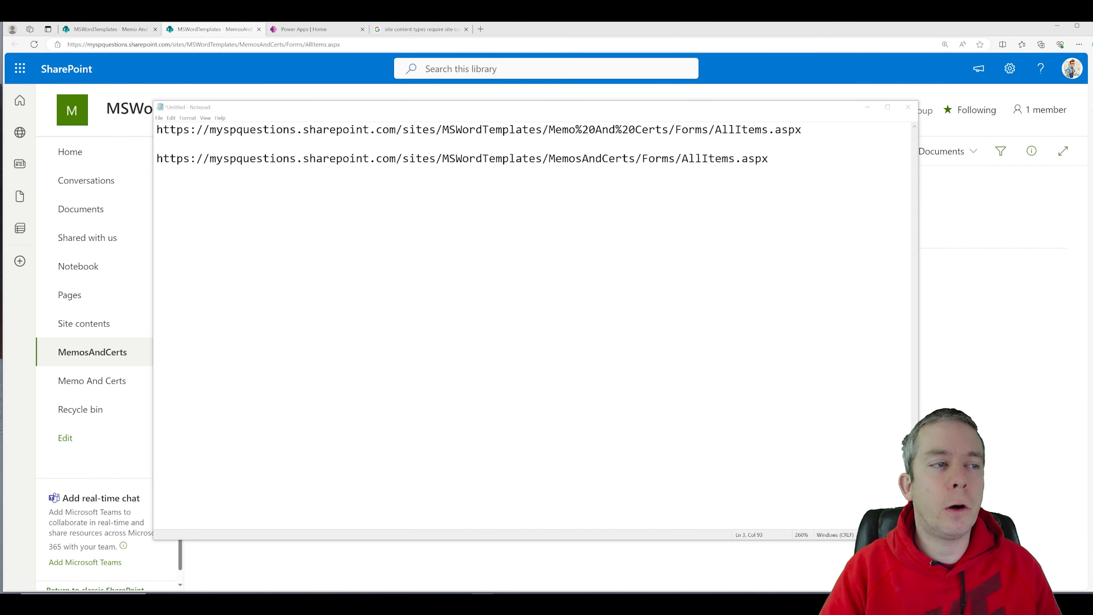
drag(549, 158, 654, 125)
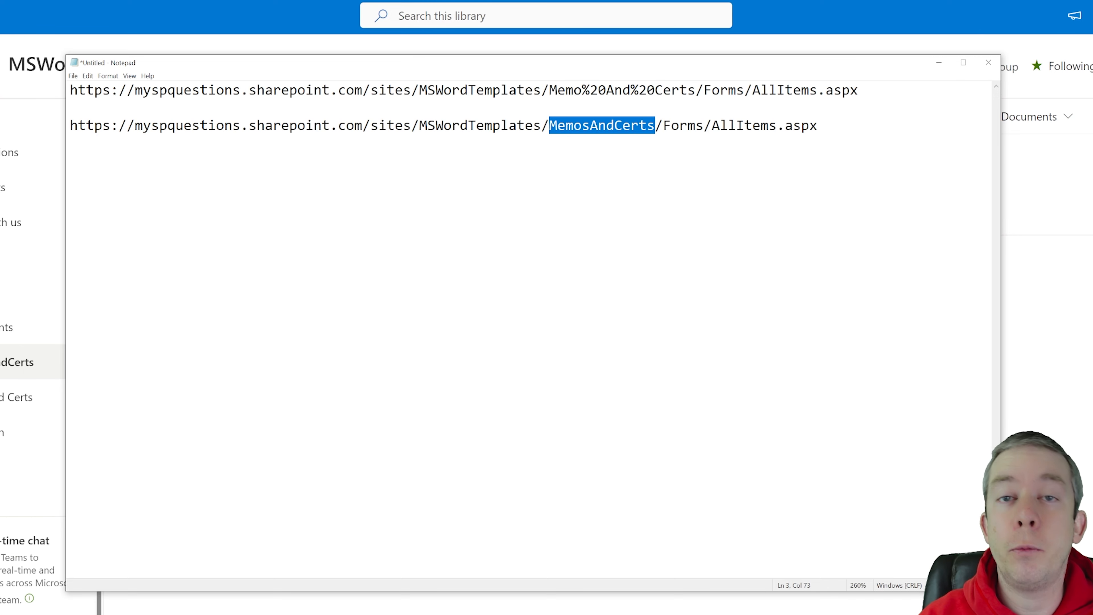
drag(549, 90, 606, 90)
click(606, 90)
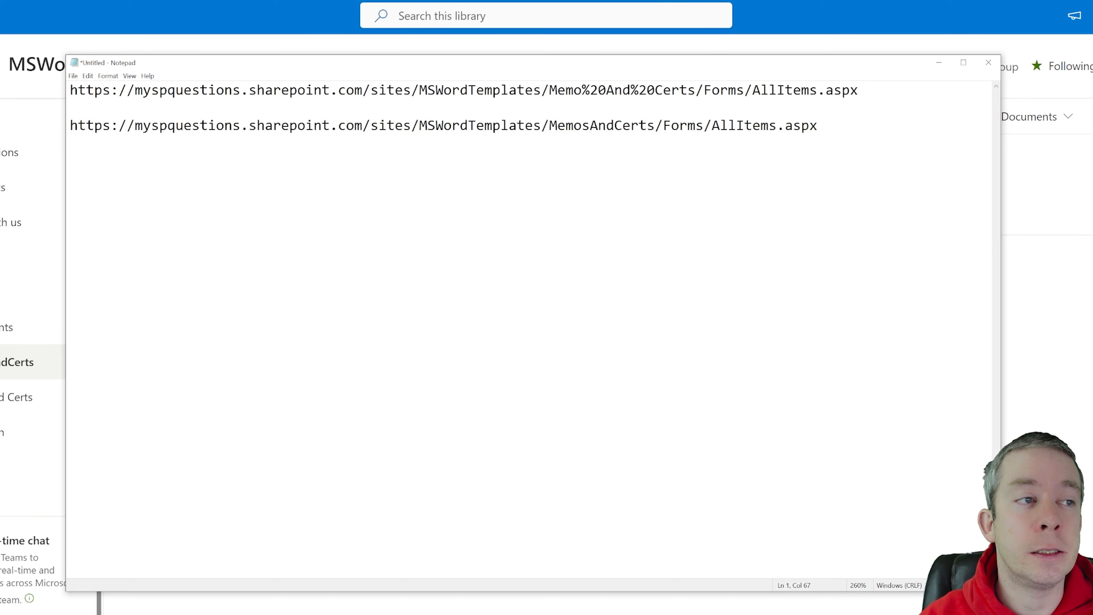
key(shift+Left)
key(shift+Left)
key(shift+Left)
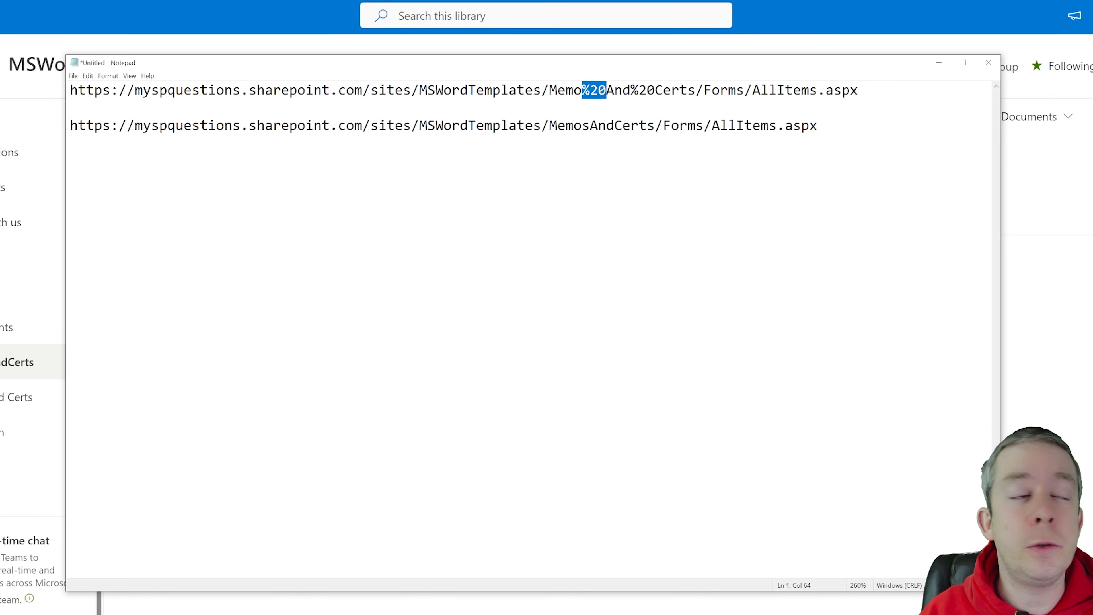
drag(549, 125, 654, 126)
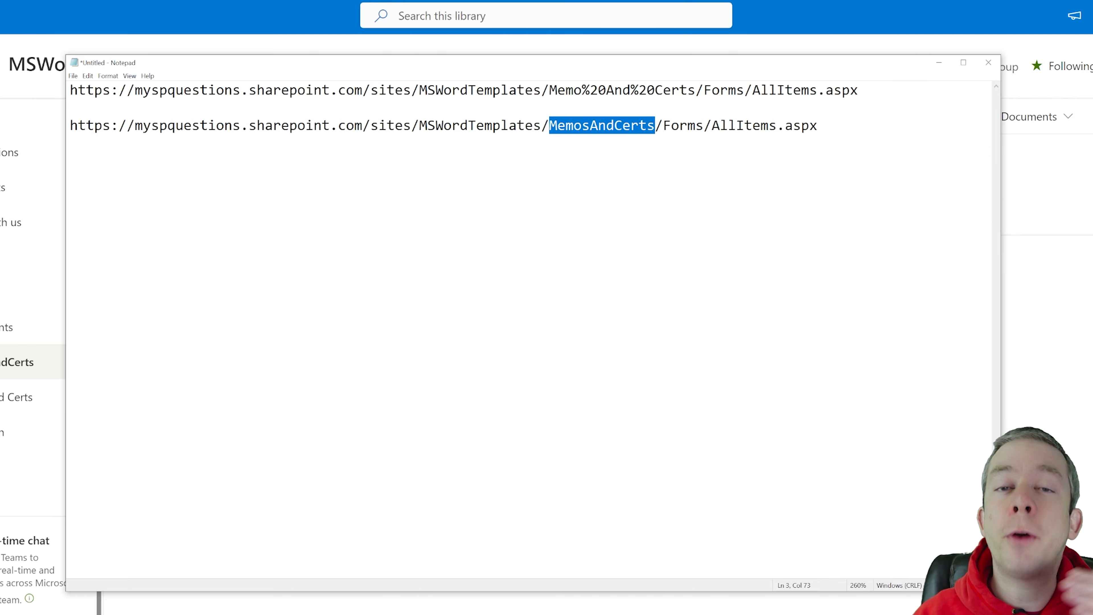
click(622, 126)
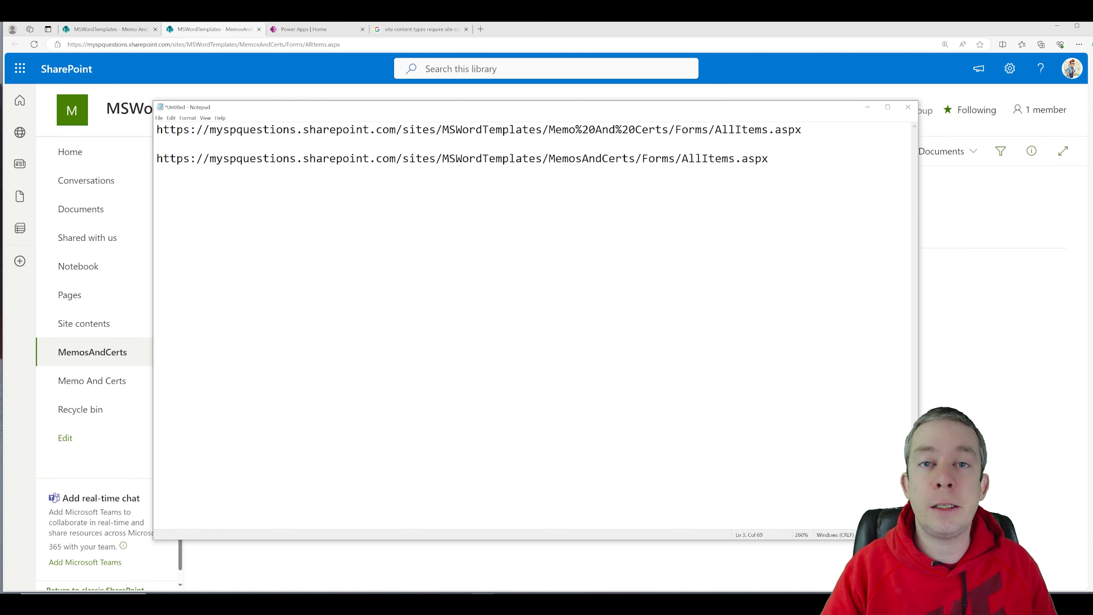
Step: Rename MemosAndCerts to 'Memos And Certs' in Library settings, then open 'Memo And Certs'
click(868, 108)
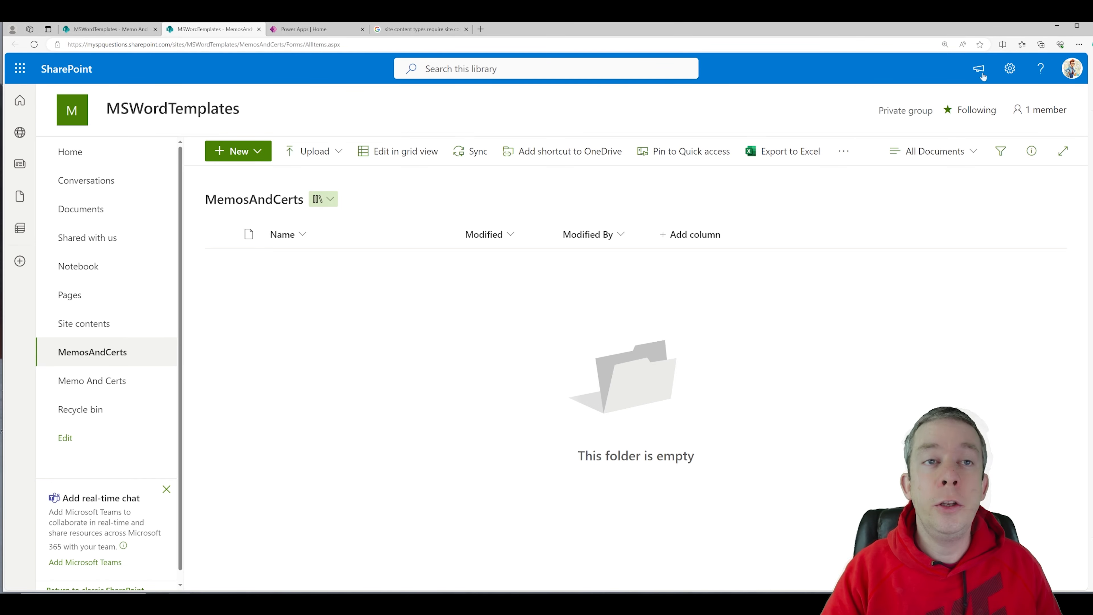
click(1009, 69)
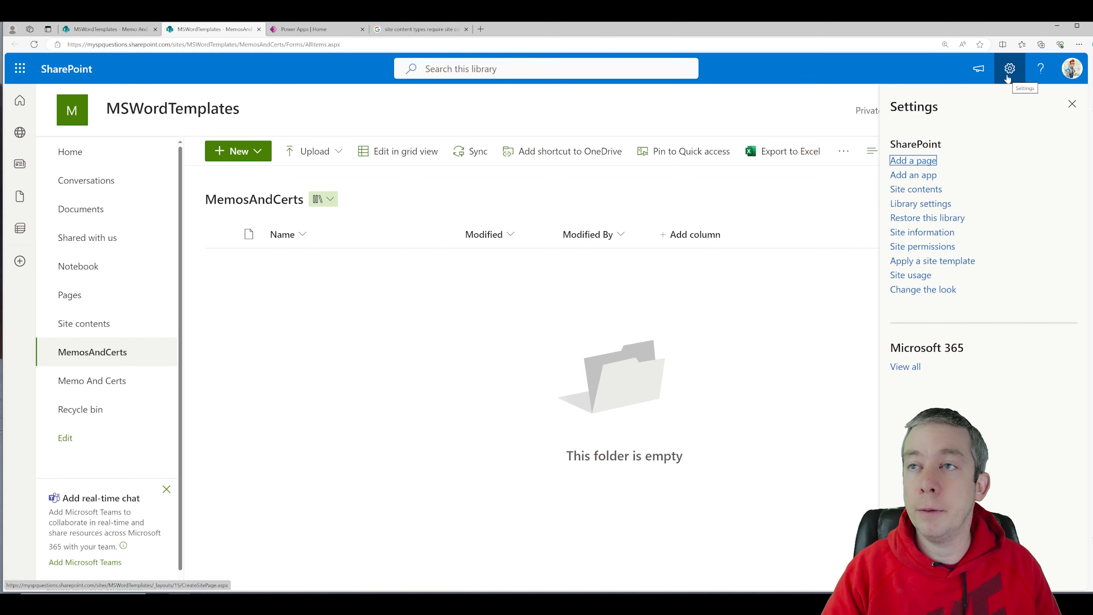
click(920, 204)
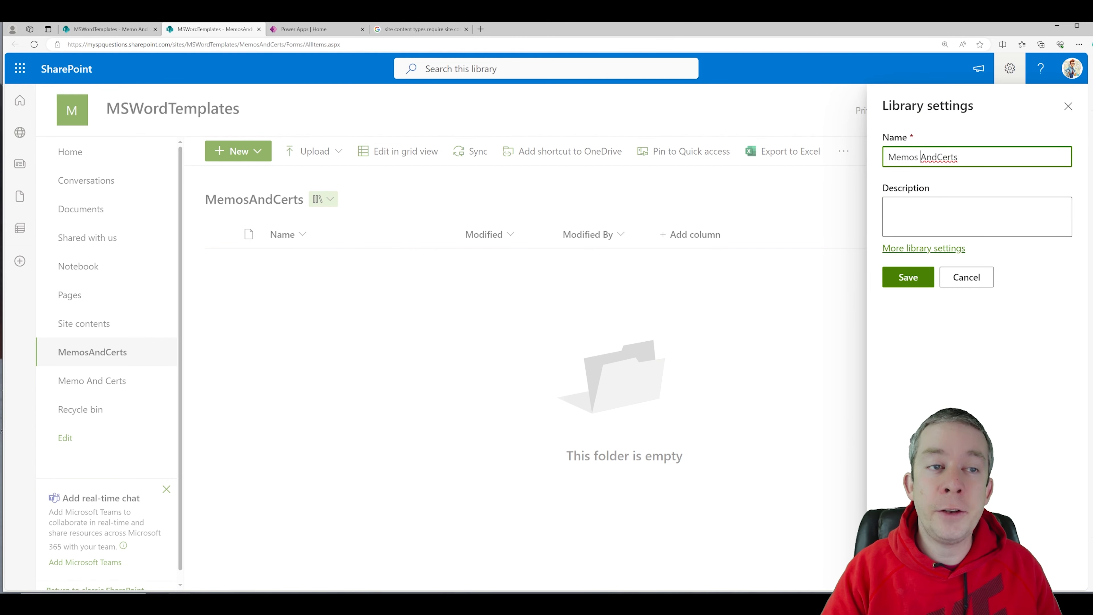
click(920, 271)
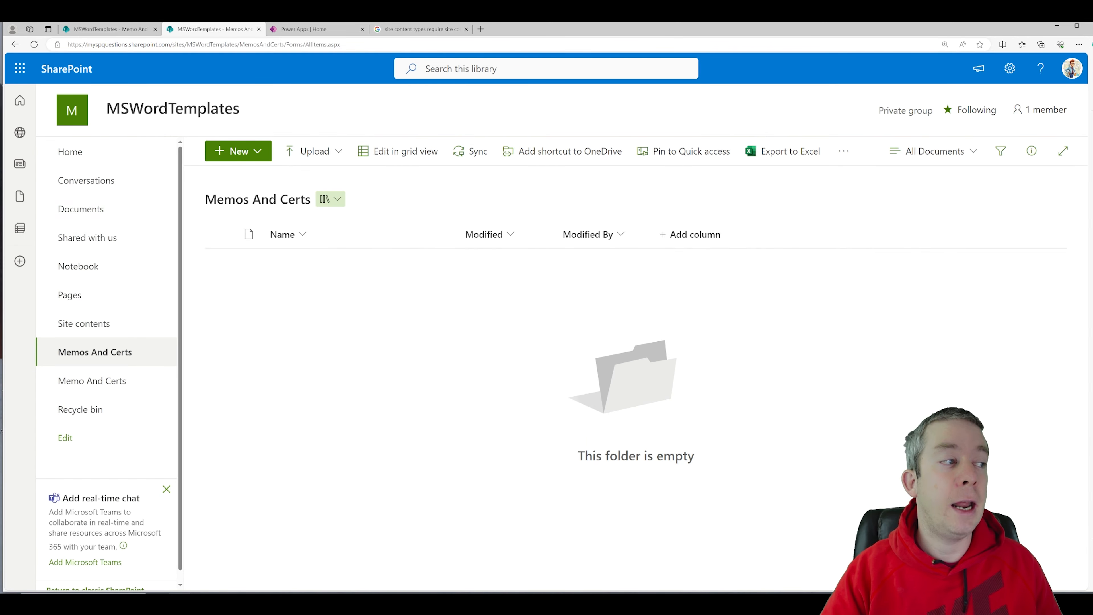
click(81, 379)
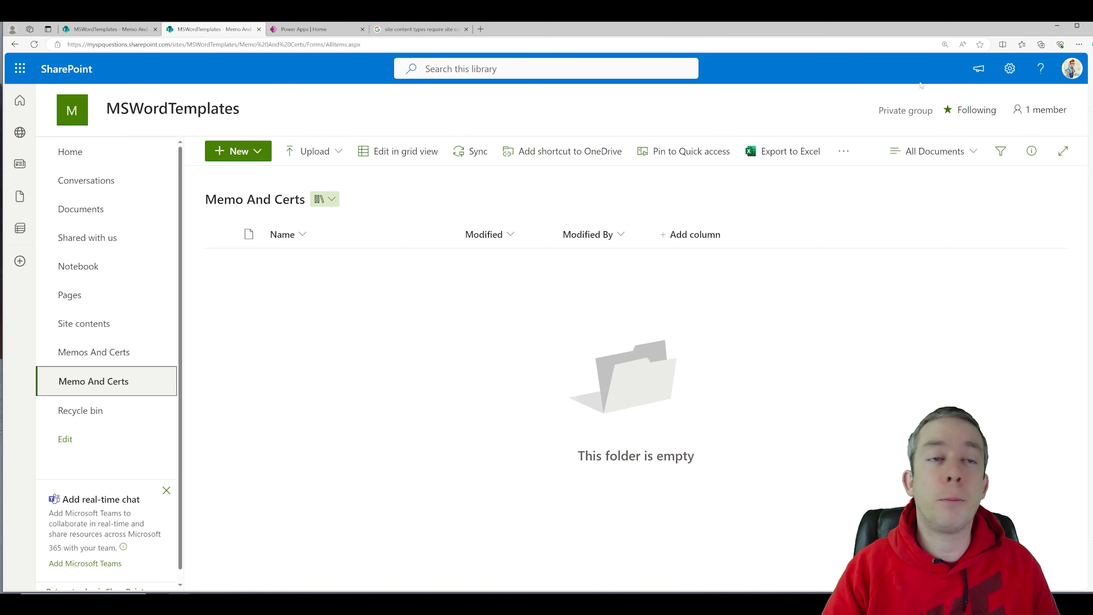
Step: Delete the Memo And Certs document library from its classic settings page and confirm the deletion
click(1009, 68)
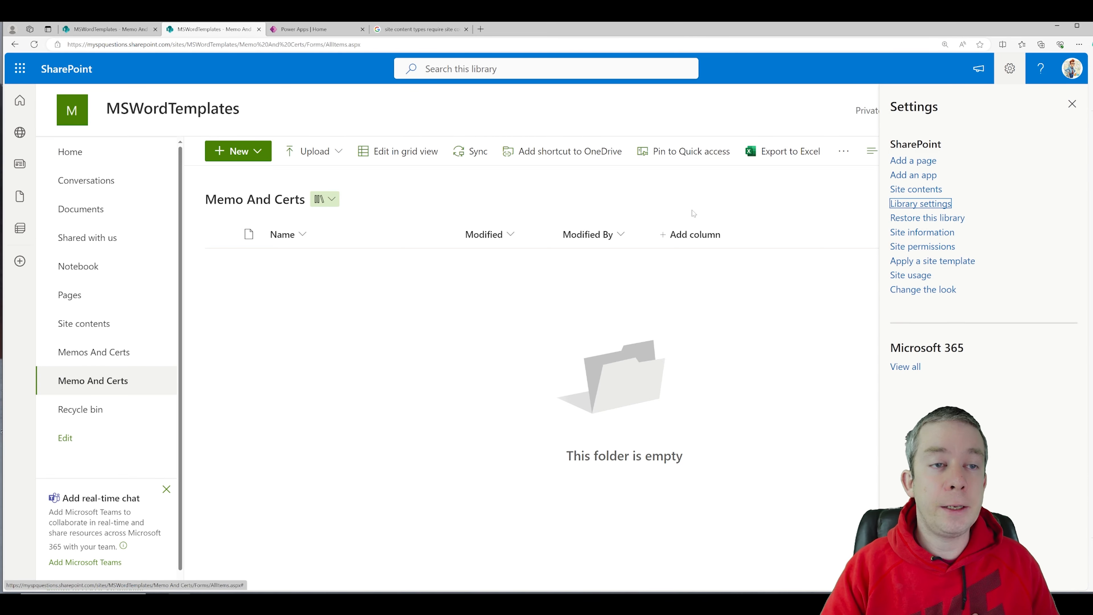
click(931, 204)
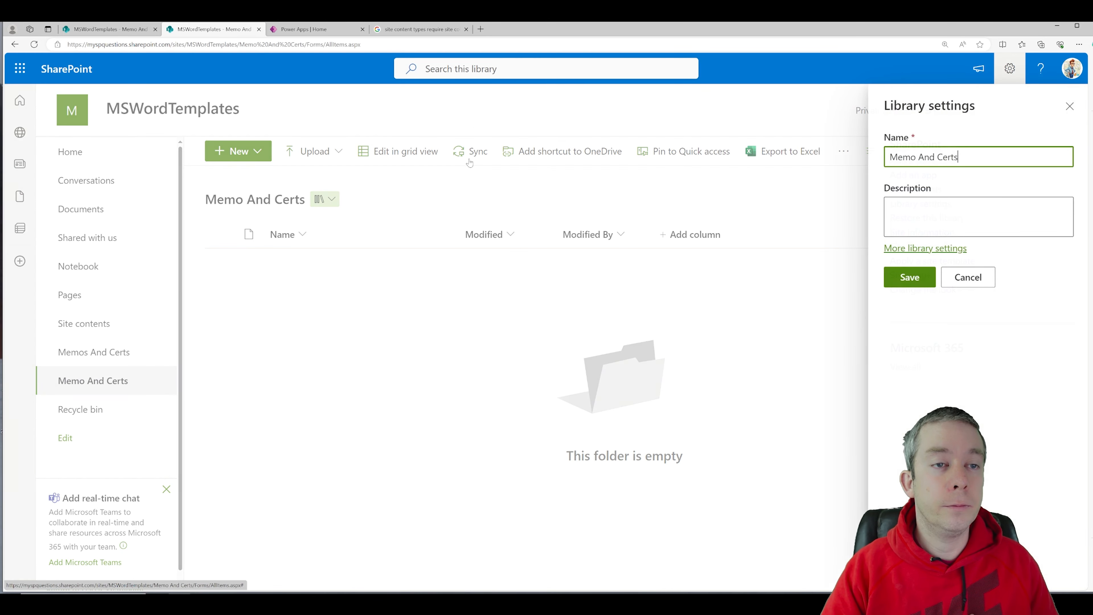
click(927, 251)
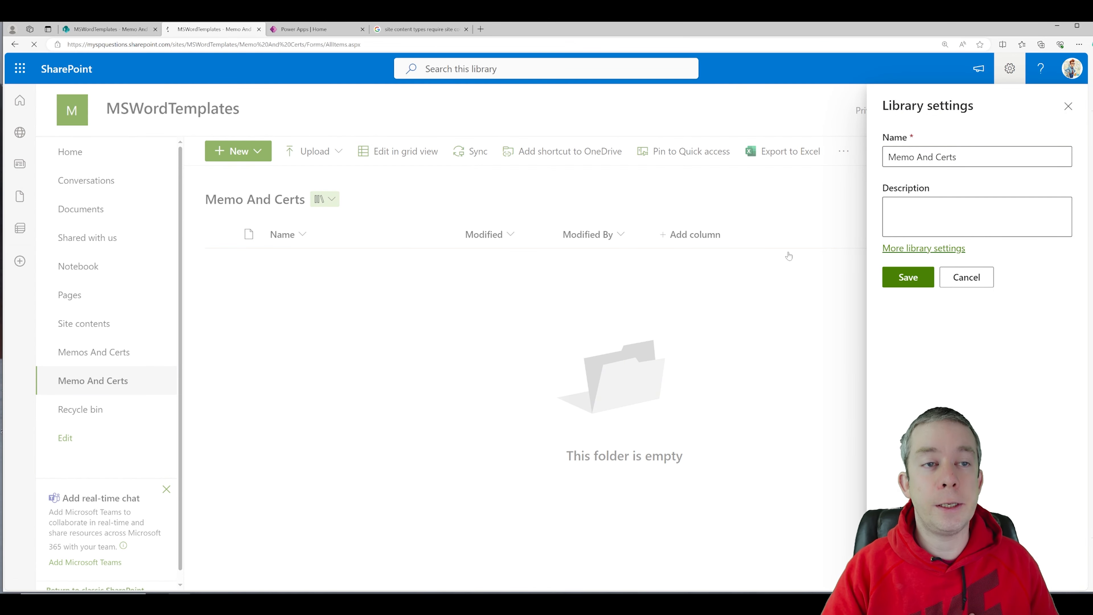
click(523, 289)
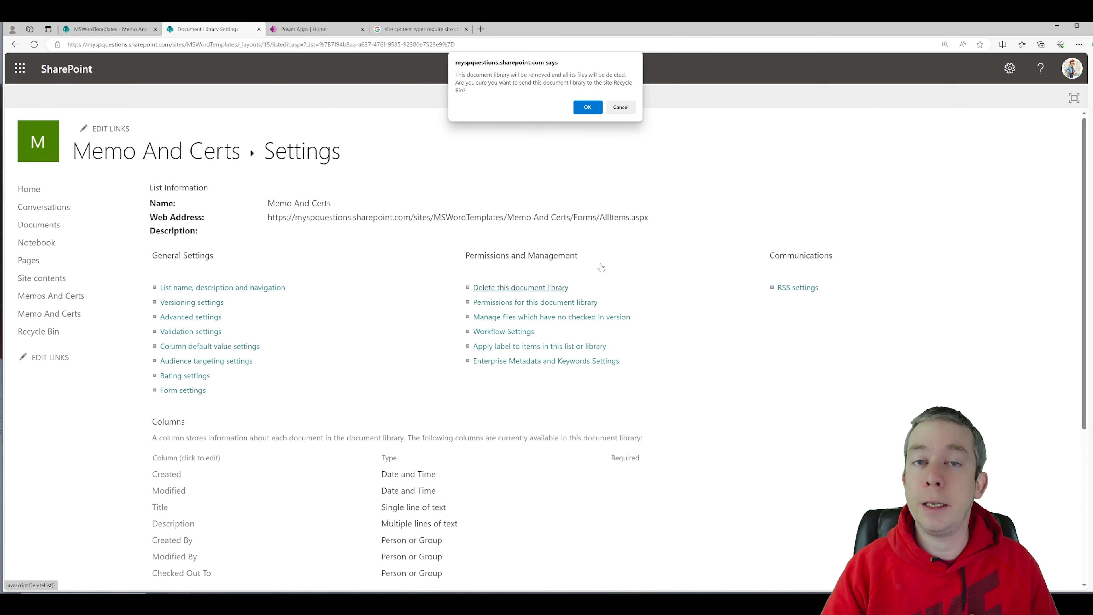
click(583, 112)
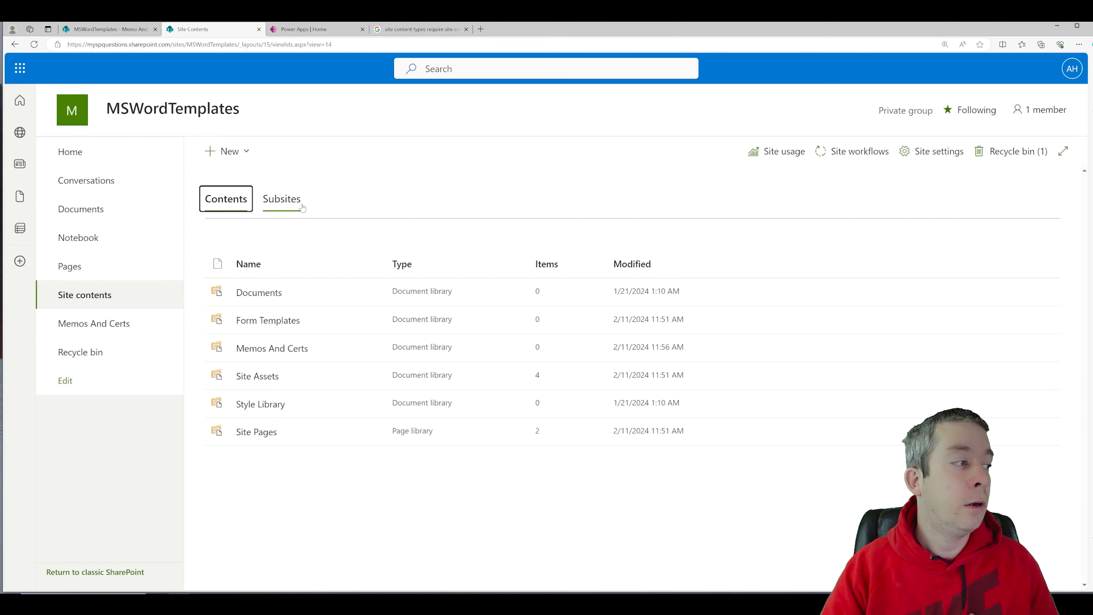
Step: Open the Memos And Certs library and go to its full classic library settings page
click(107, 328)
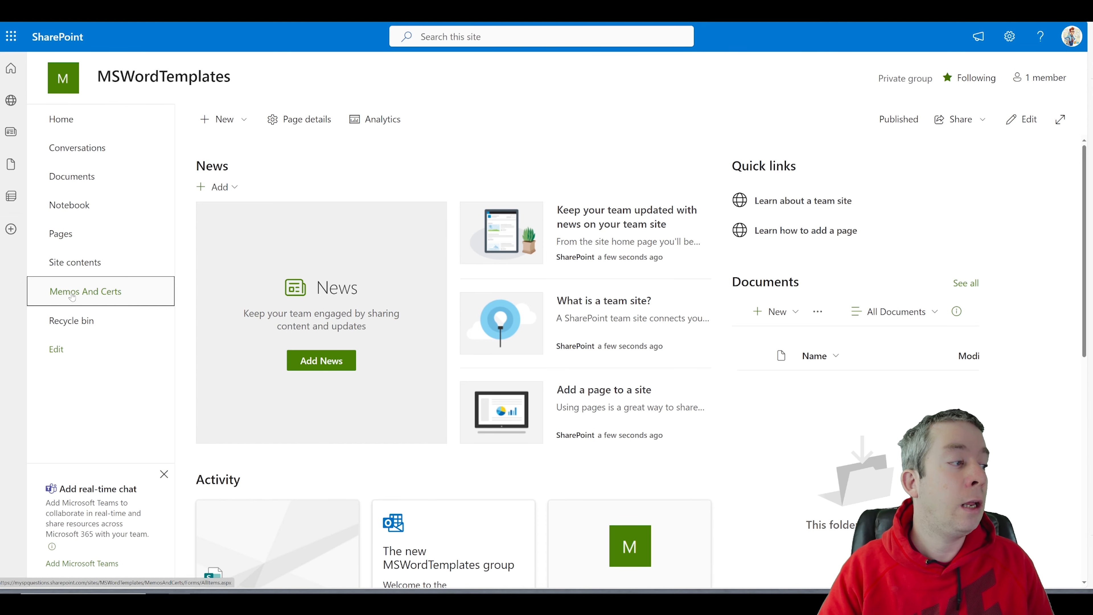
click(86, 291)
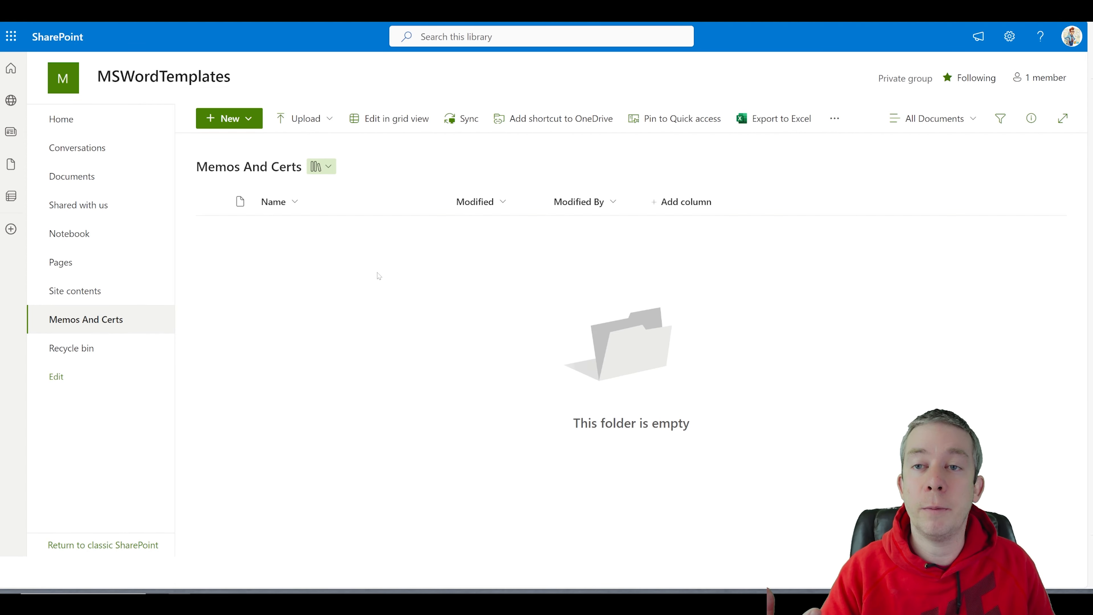
click(1009, 36)
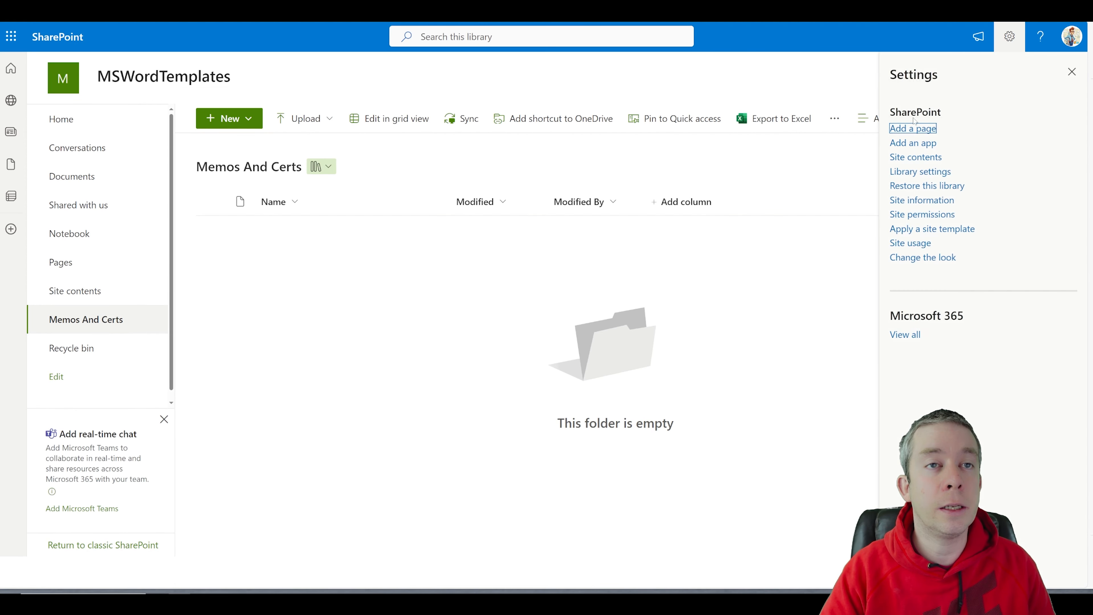
click(912, 172)
click(945, 217)
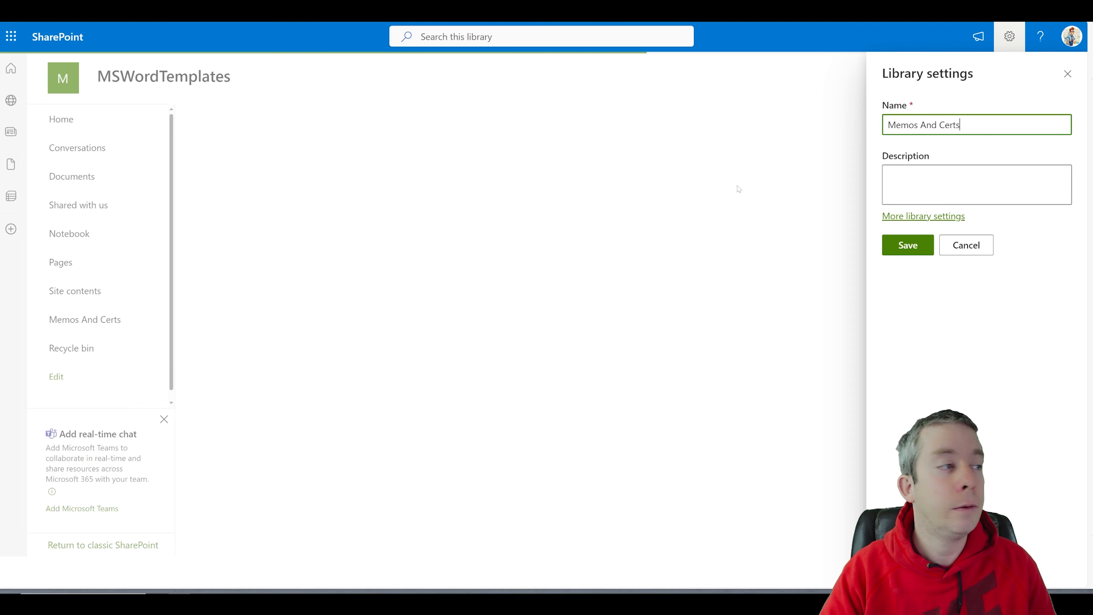
Step: In Advanced settings, set Allow management of content types to Yes and save
click(189, 286)
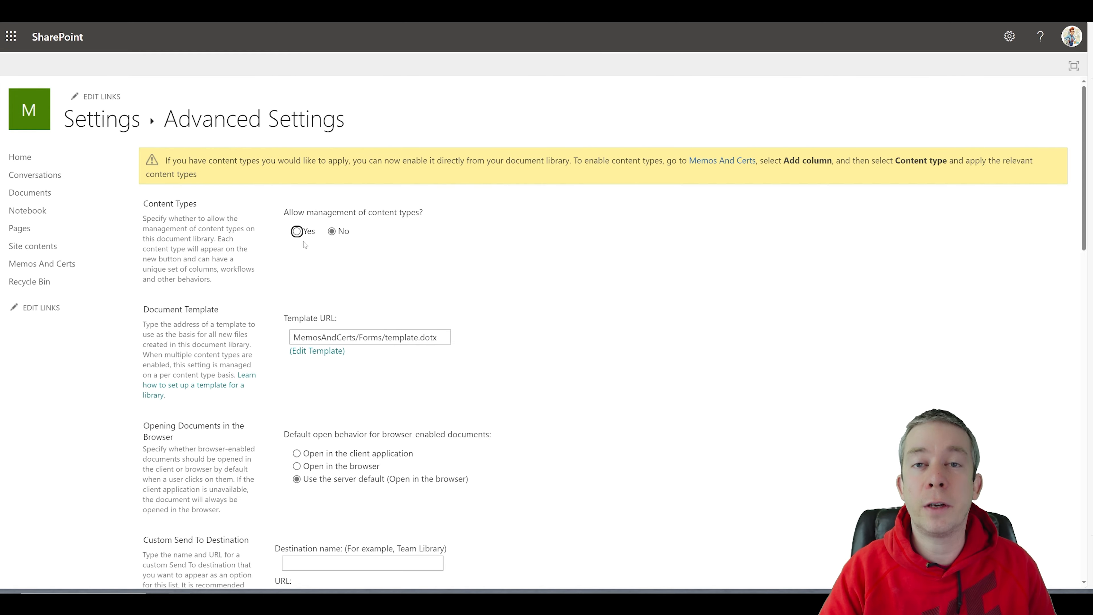
click(297, 231)
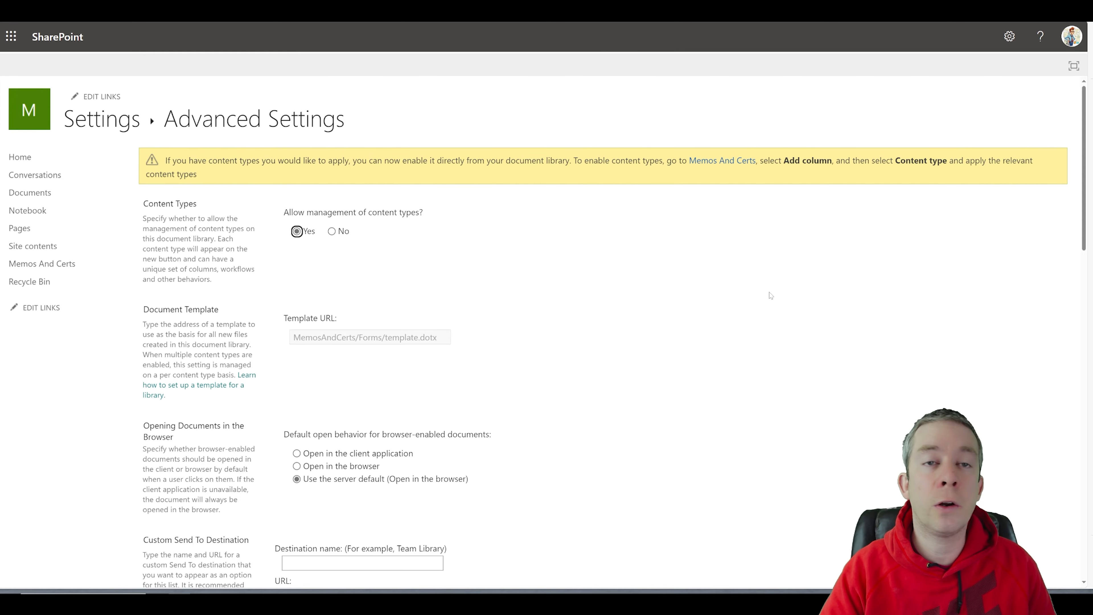
scroll(826, 294, down, 15)
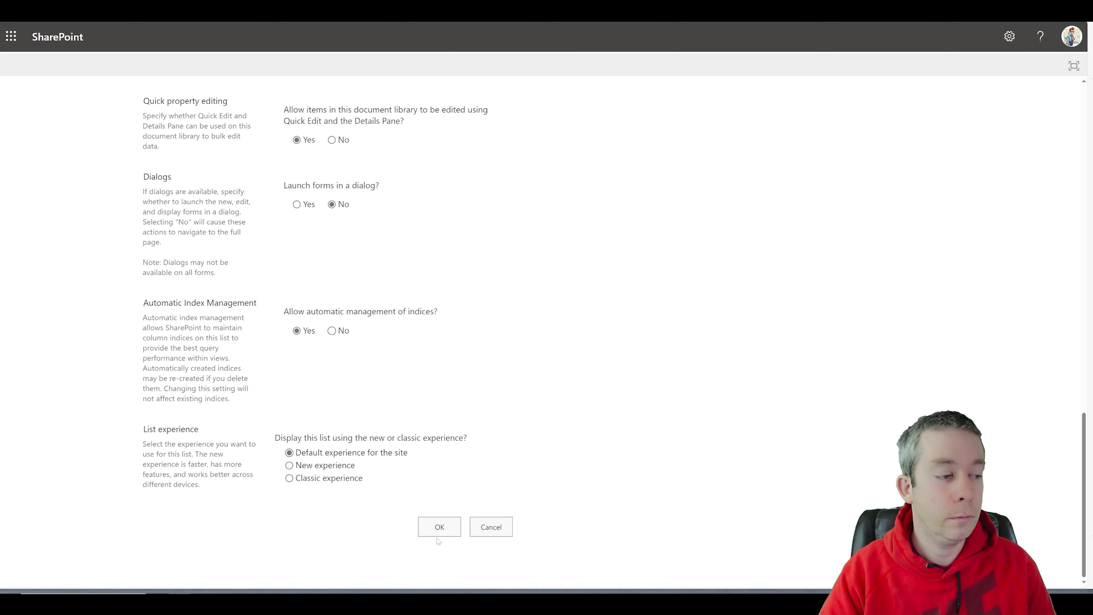
click(439, 528)
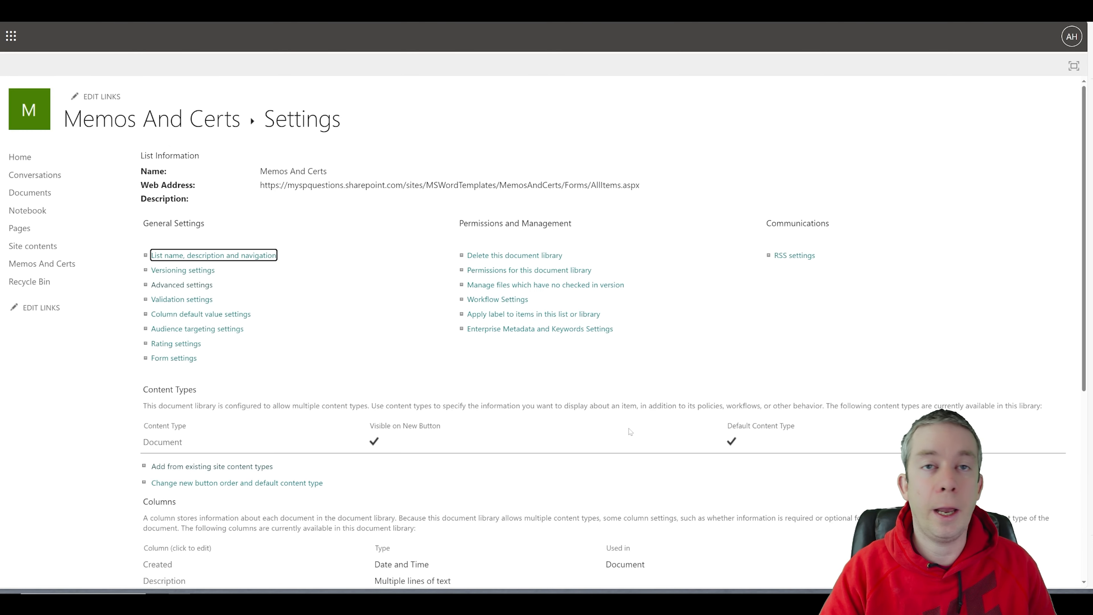
Step: Return to the Memos And Certs library and start adding a new column
click(184, 125)
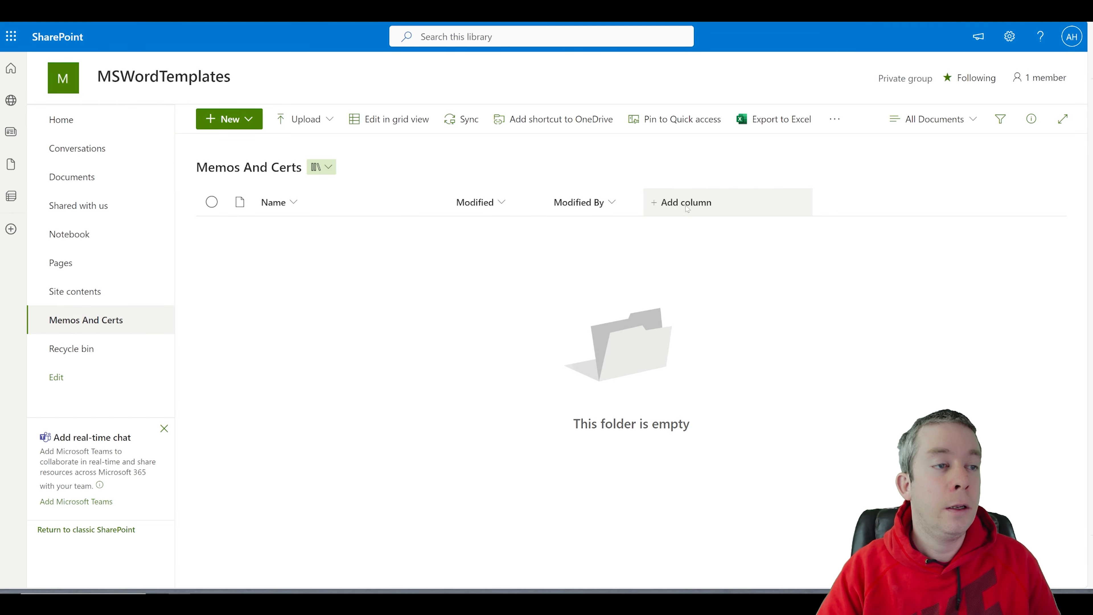
click(685, 205)
scroll(714, 327, down, 5)
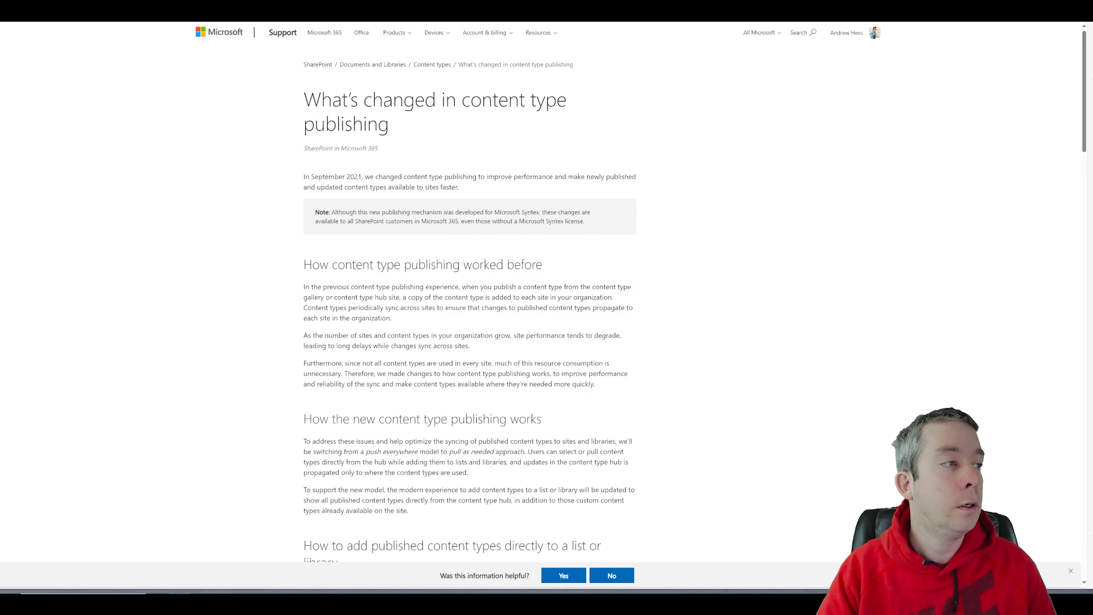
Step: Zoom the content type publishing article in and read its September 2021 change introduction
key(ctrl+plus)
key(ctrl+plus)
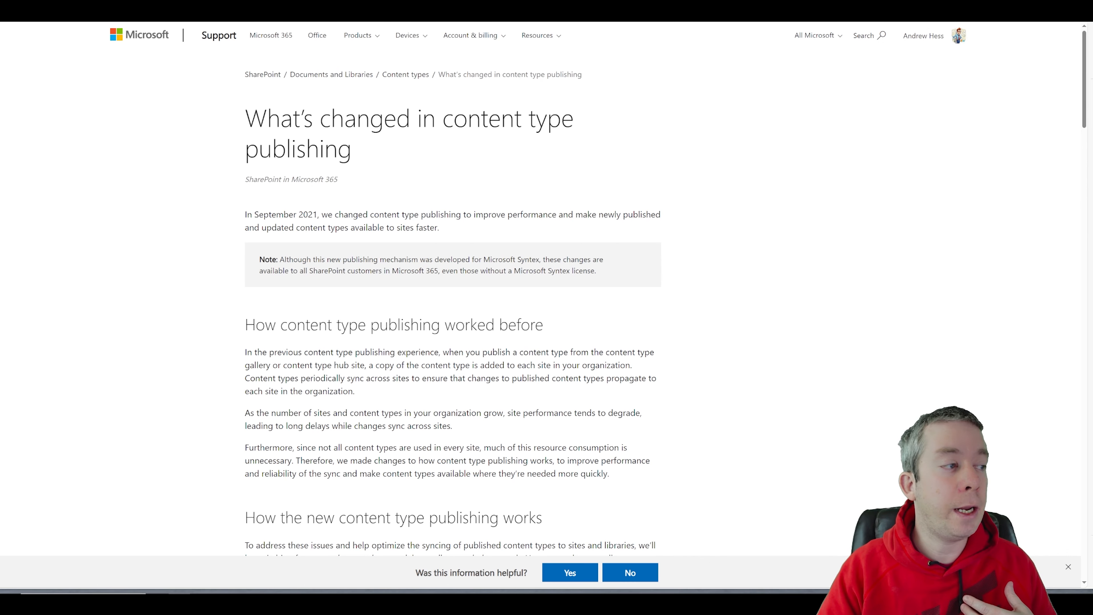
drag(244, 214, 318, 214)
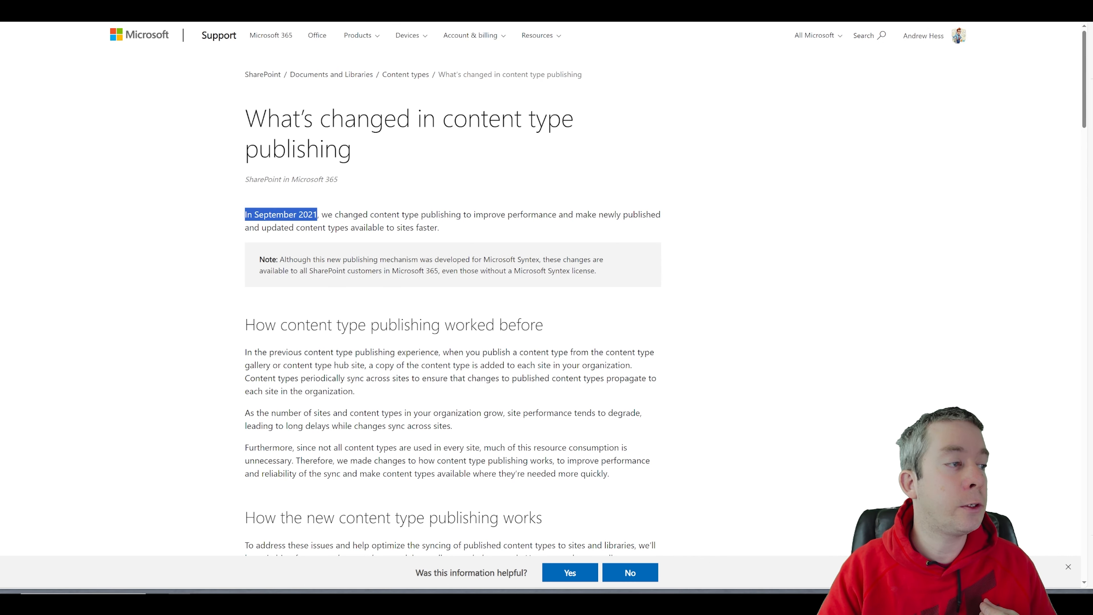
click(368, 214)
scroll(447, 226, down, 5)
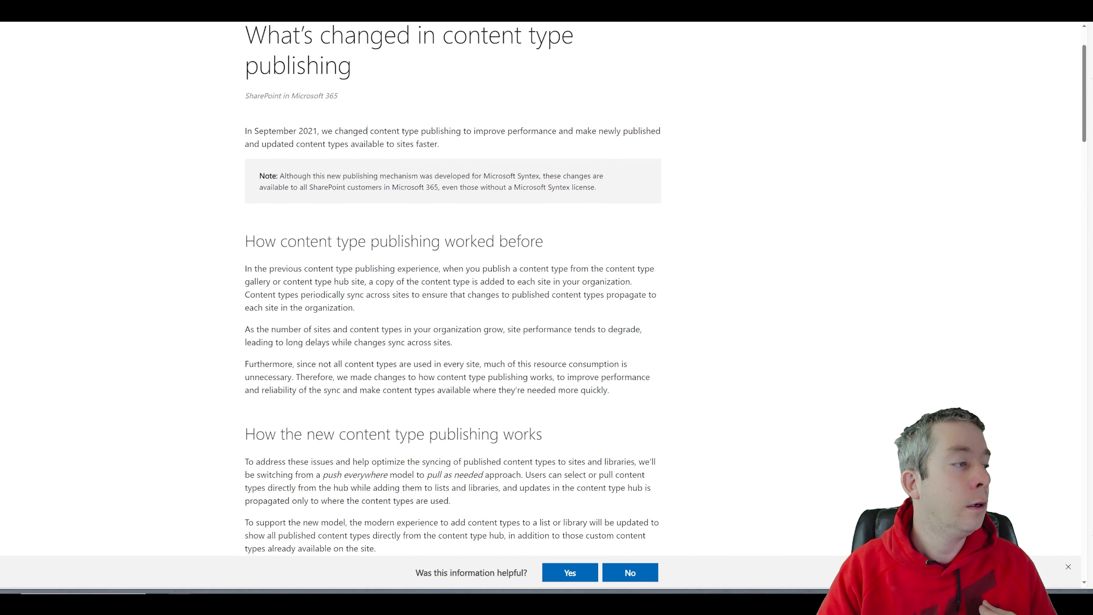
scroll(328, 179, down, 2)
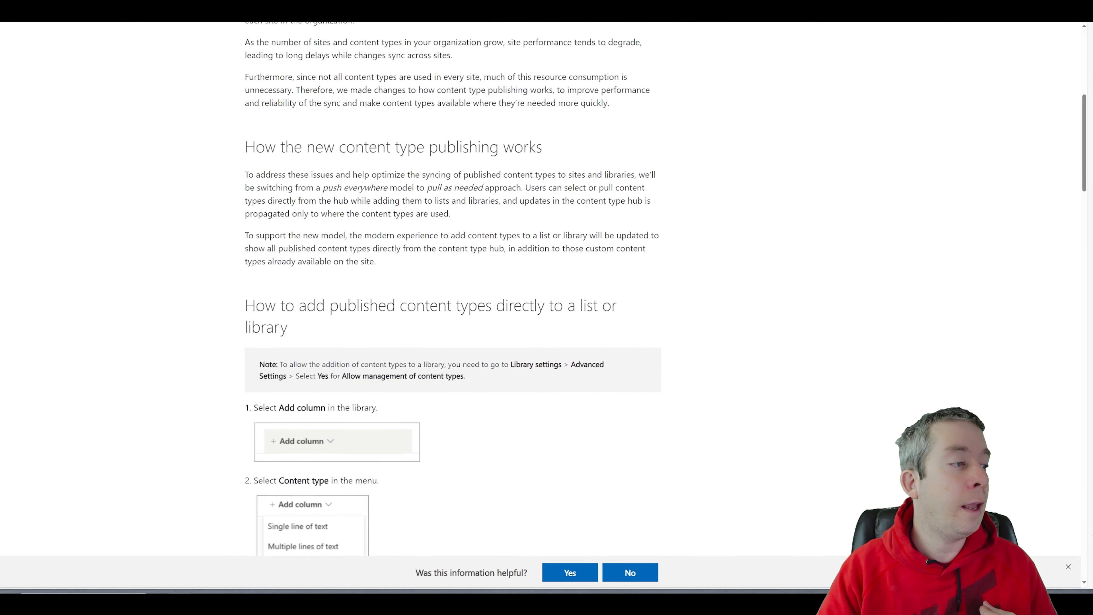
scroll(362, 215, up, 2)
scroll(378, 237, down, 6)
scroll(391, 259, down, 5)
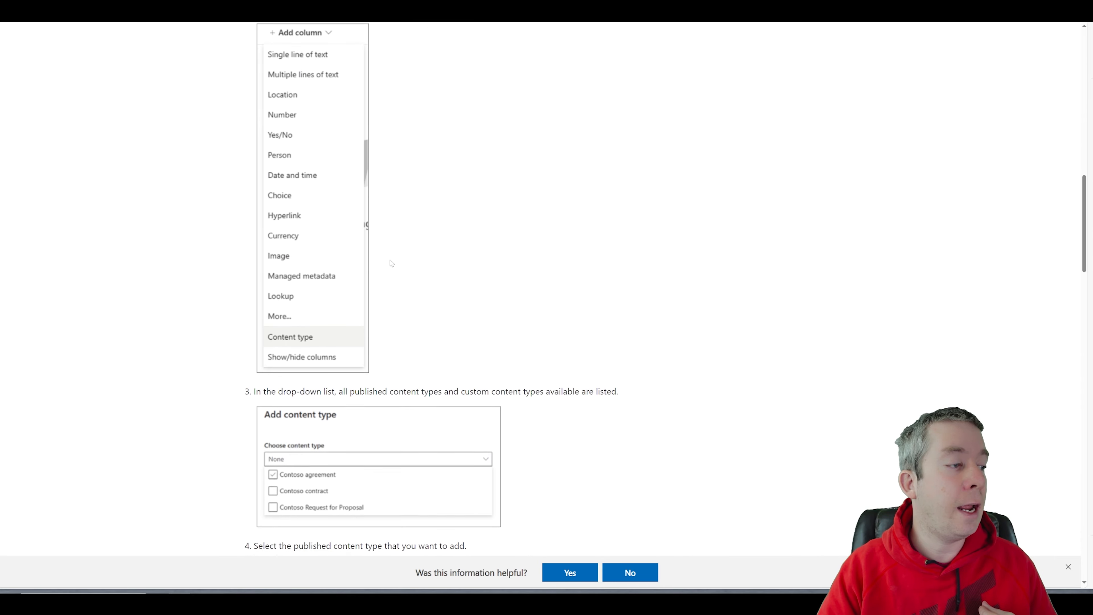
scroll(391, 259, up, 3)
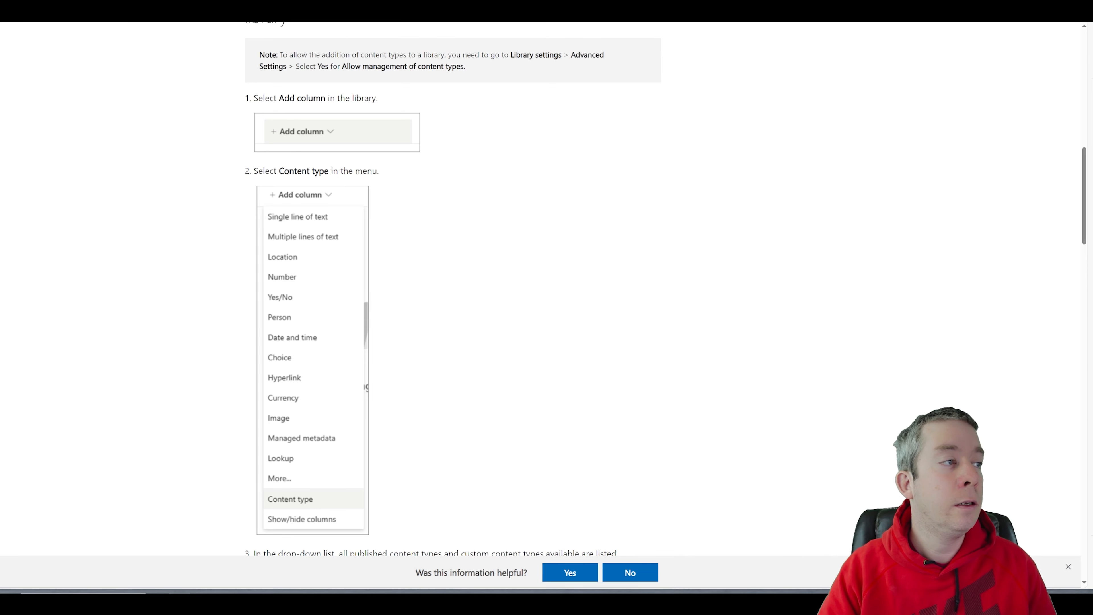
Step: Note that content type management must be allowed, then read the steps for adding published content types
drag(317, 65, 467, 82)
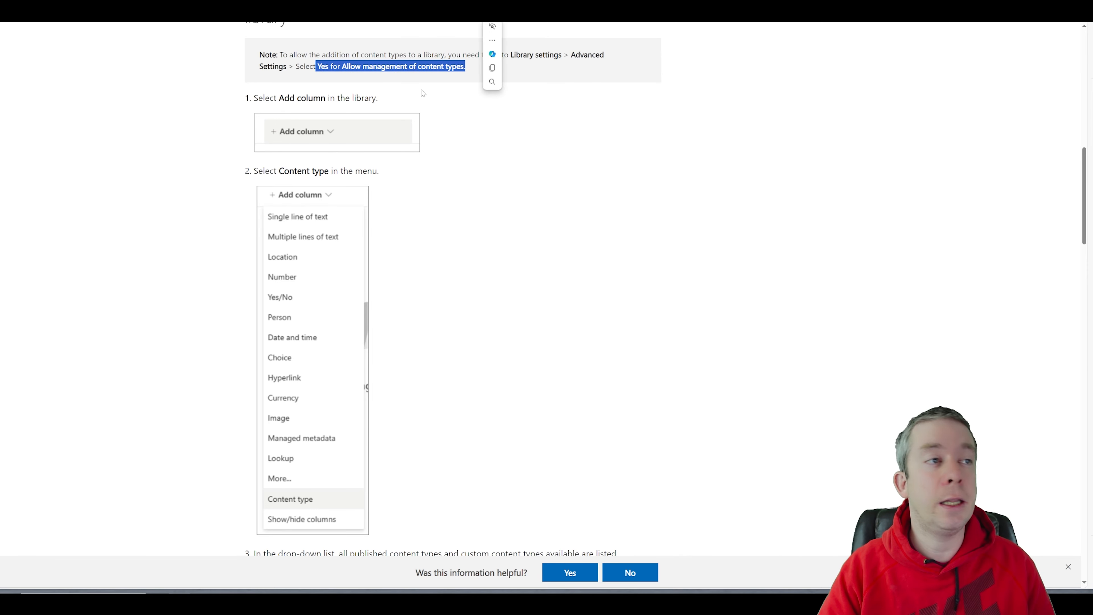
scroll(285, 338, down, 4)
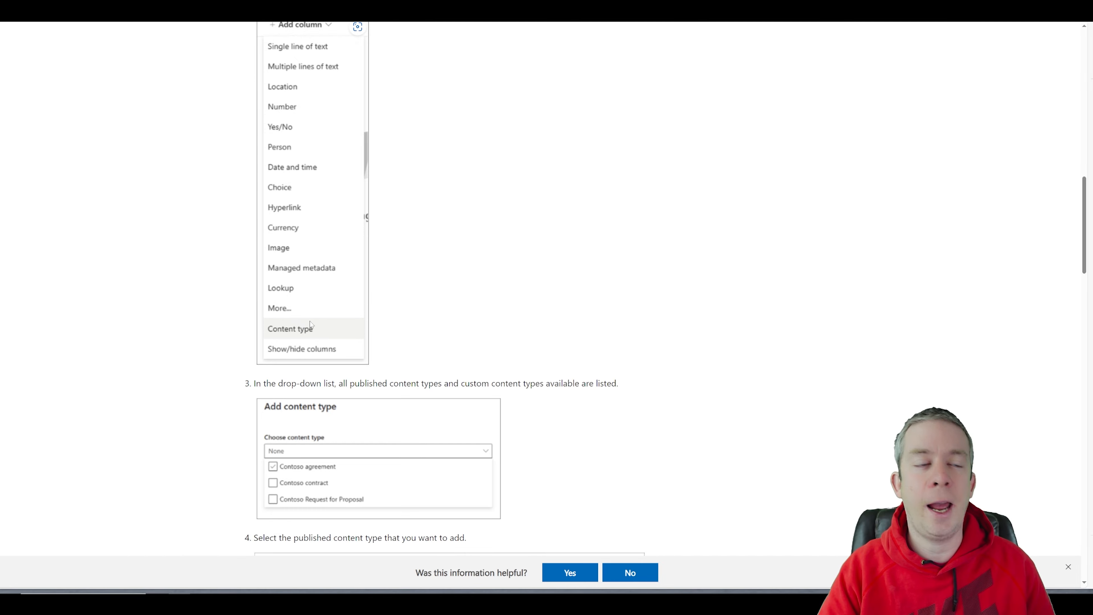
scroll(310, 321, down, 8)
scroll(509, 362, down, 10)
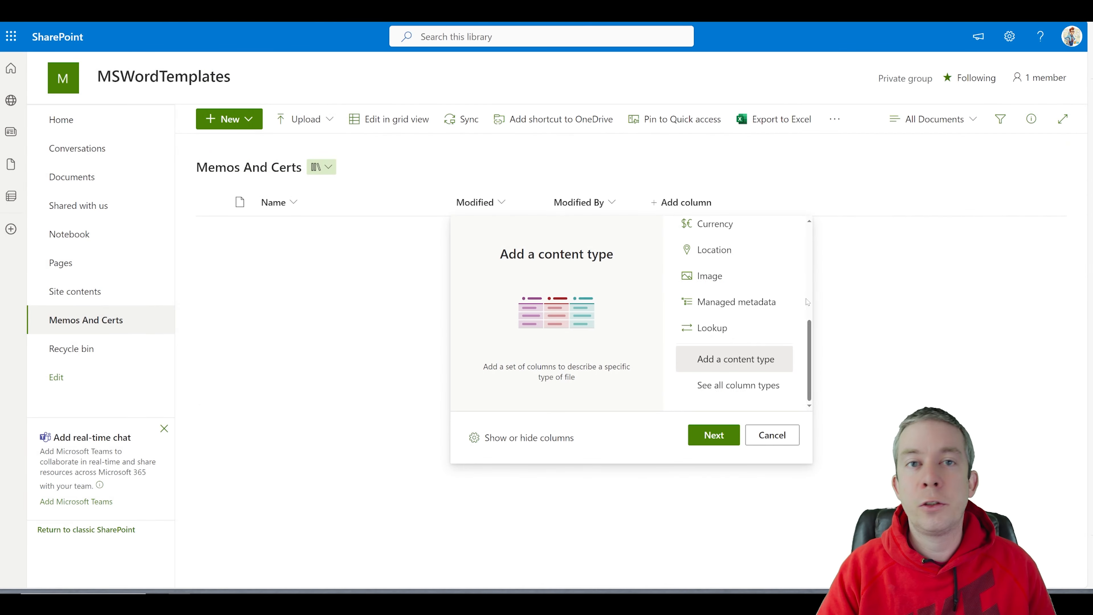
Step: Select the CERTIFICATE and Memo content types and apply them to Memos And Certs
click(713, 434)
click(374, 146)
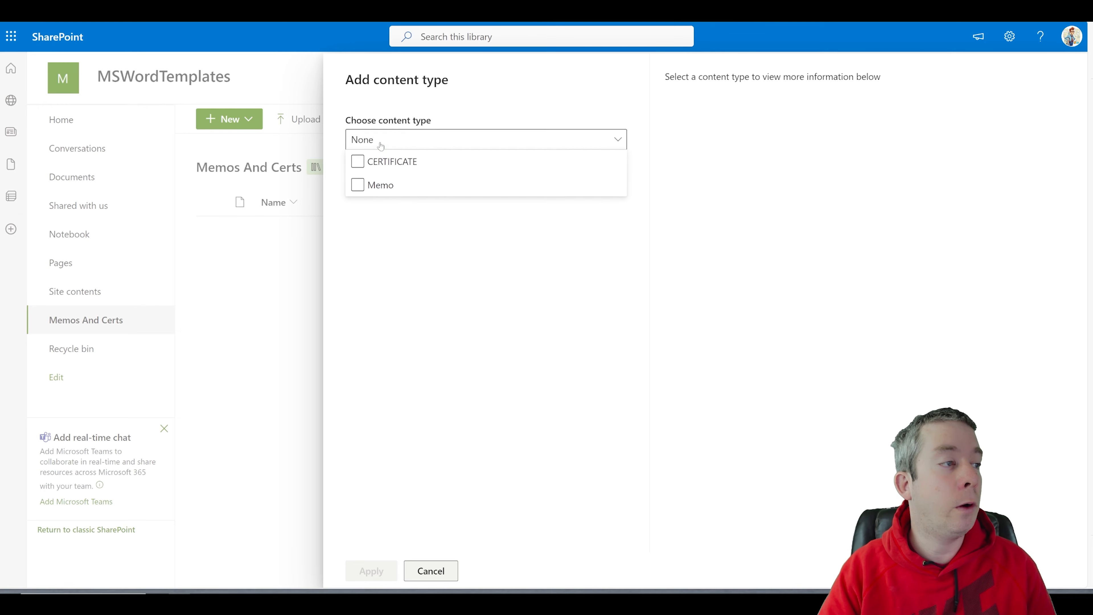
click(392, 156)
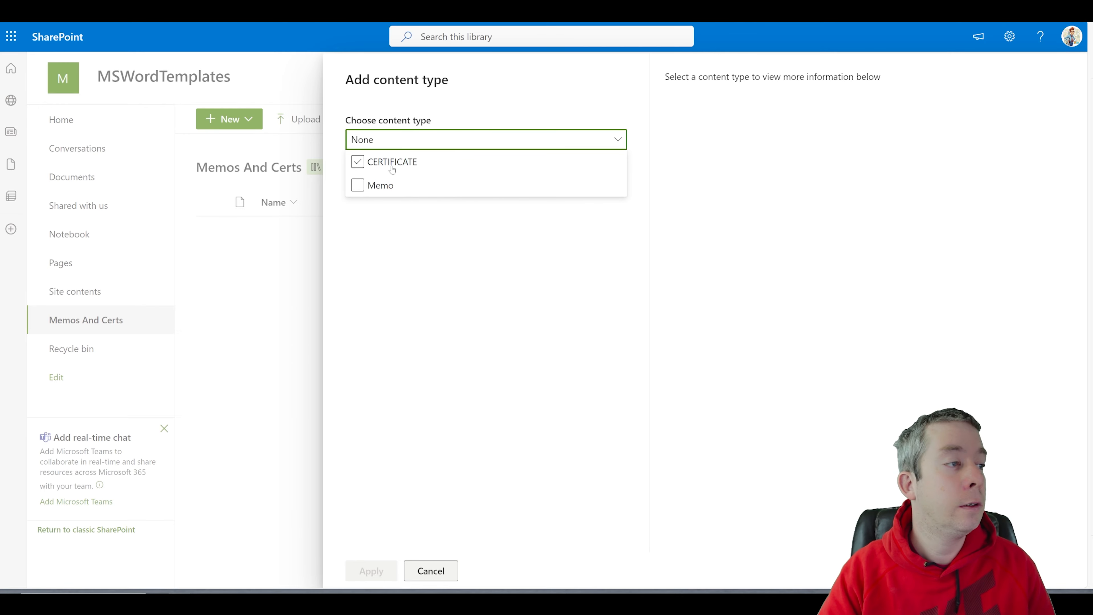
click(371, 187)
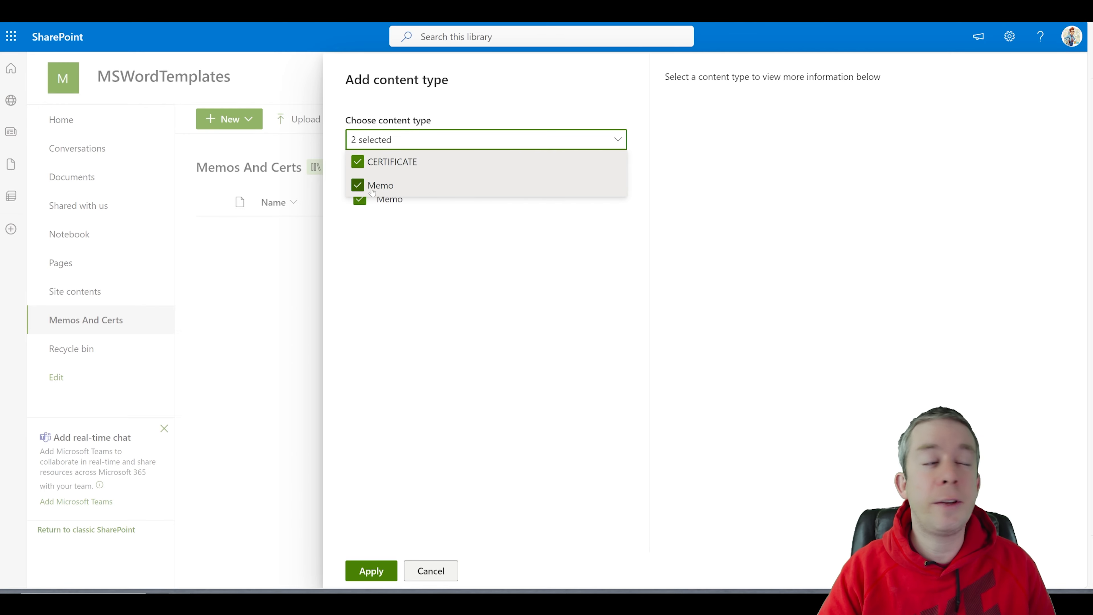
click(371, 571)
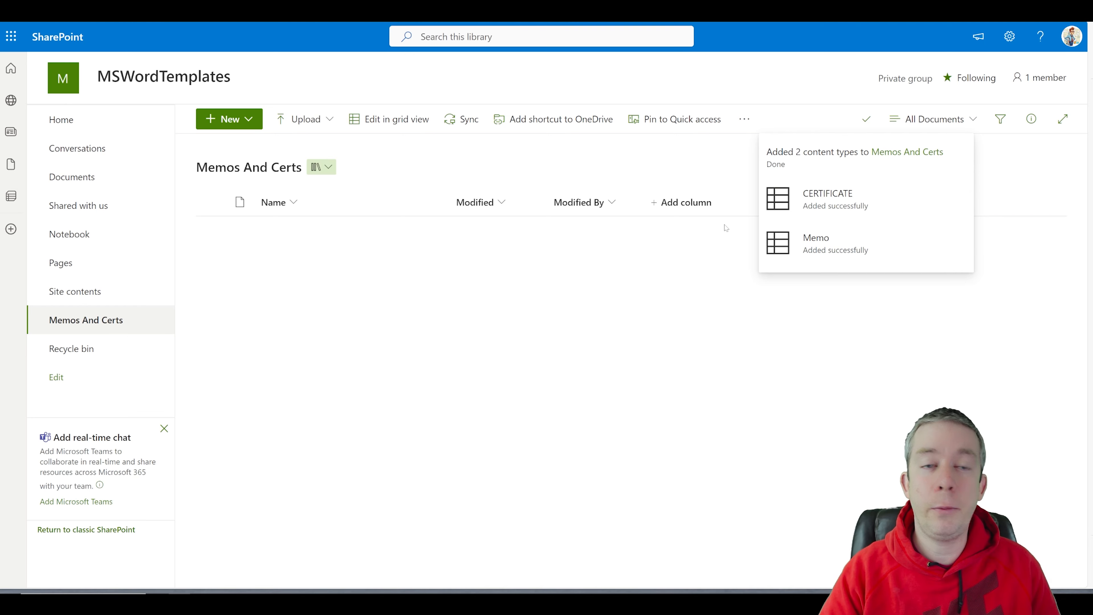
Step: Check the New menu choices, then view Document, CERTIFICATE and Memo on the full library settings page
click(235, 120)
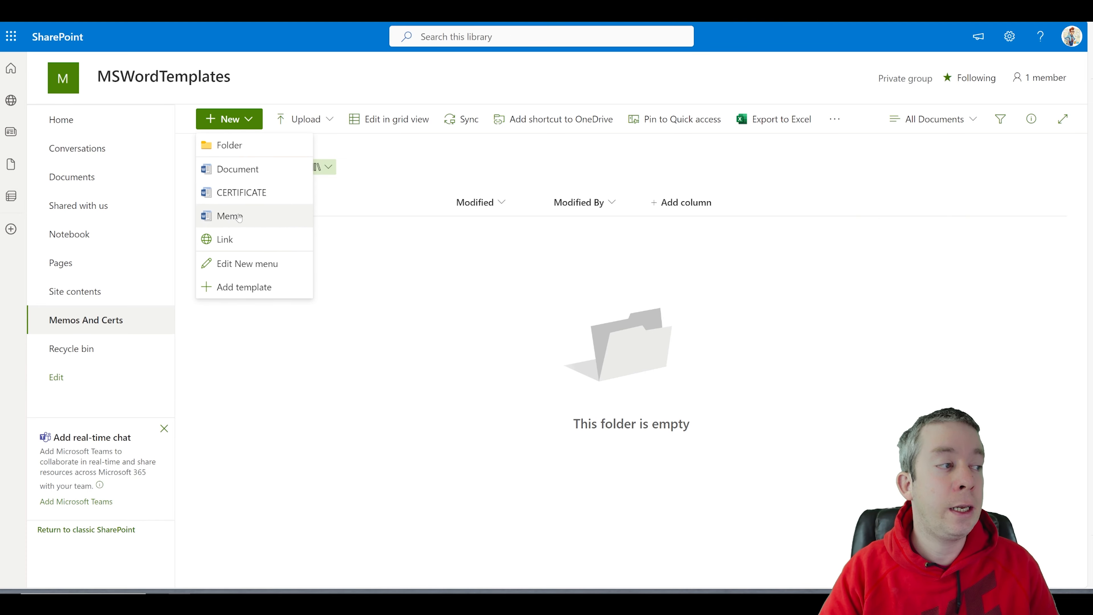
click(1008, 39)
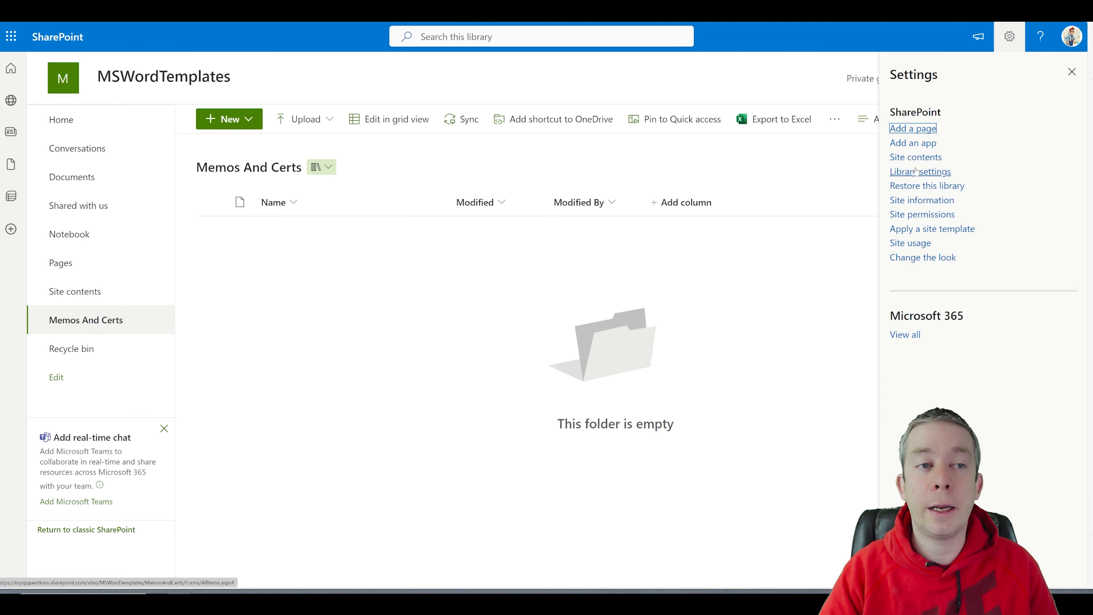
click(914, 172)
click(906, 221)
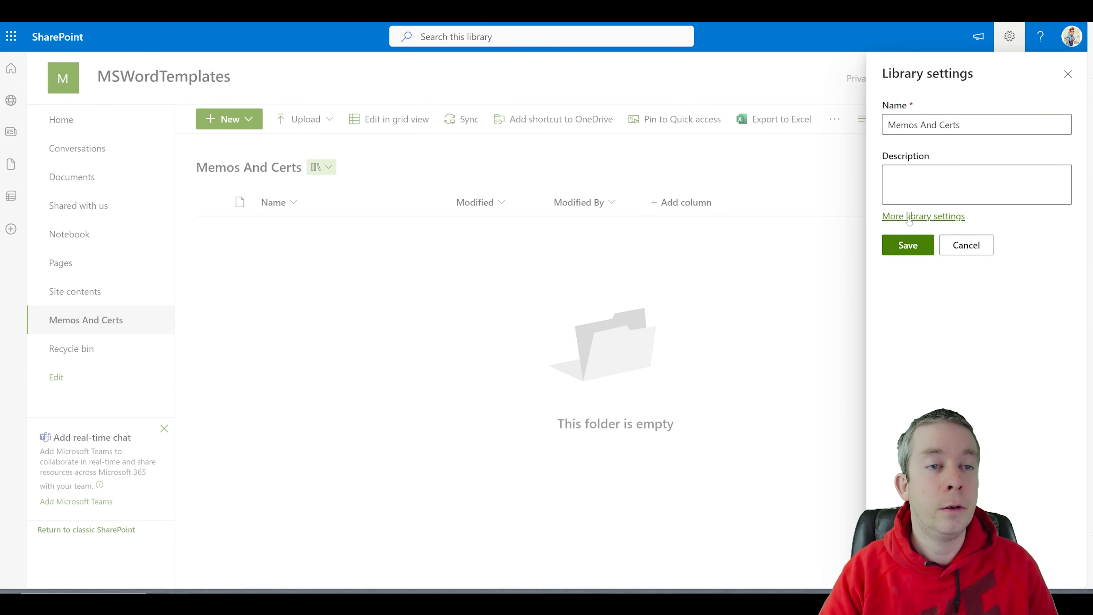
scroll(164, 291, down, 3)
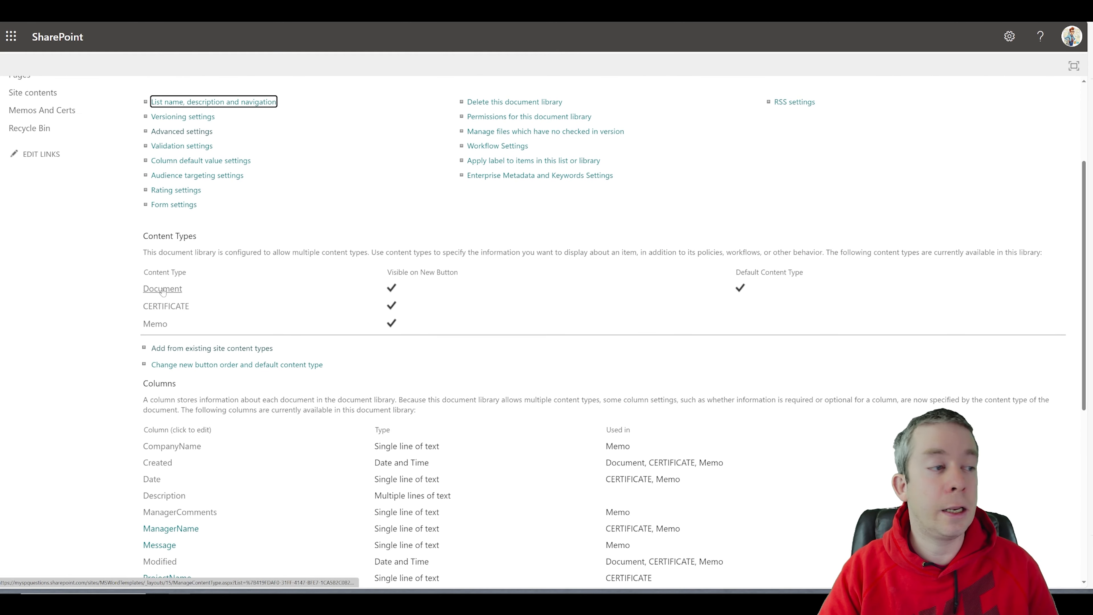
Step: Delete the Document content type from Memos And Certs, leaving CERTIFICATE as the default
click(163, 292)
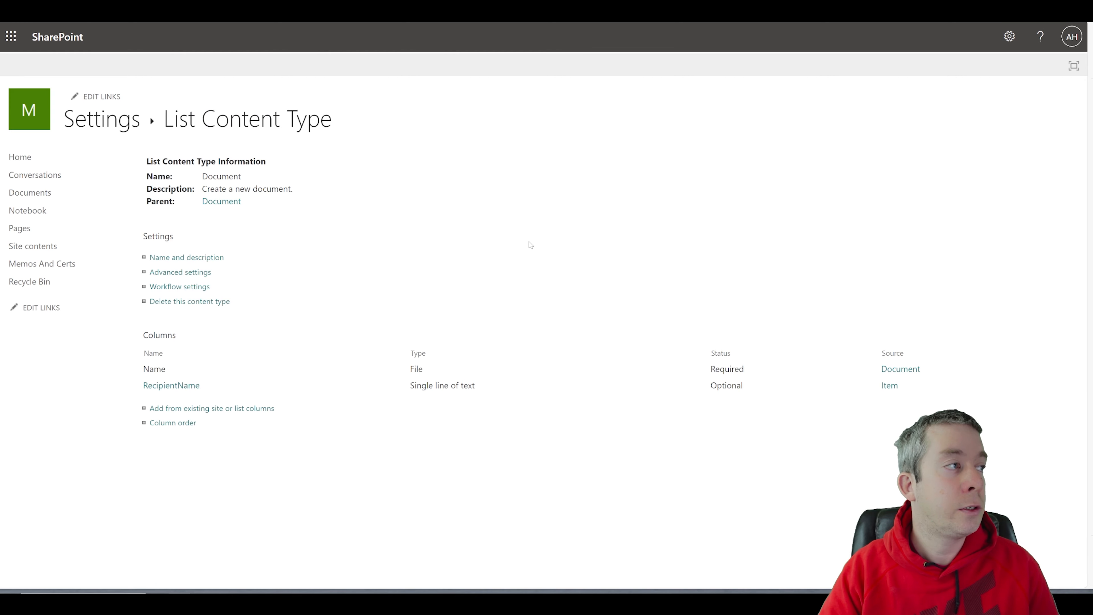
click(179, 302)
click(572, 60)
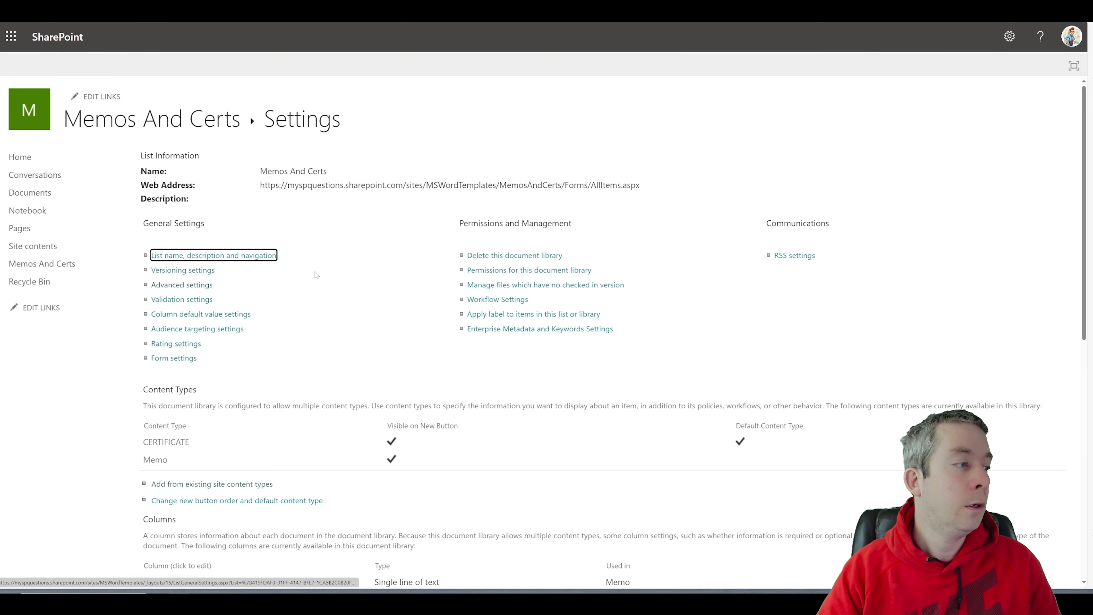
scroll(305, 324, down, 4)
scroll(304, 325, down, 1)
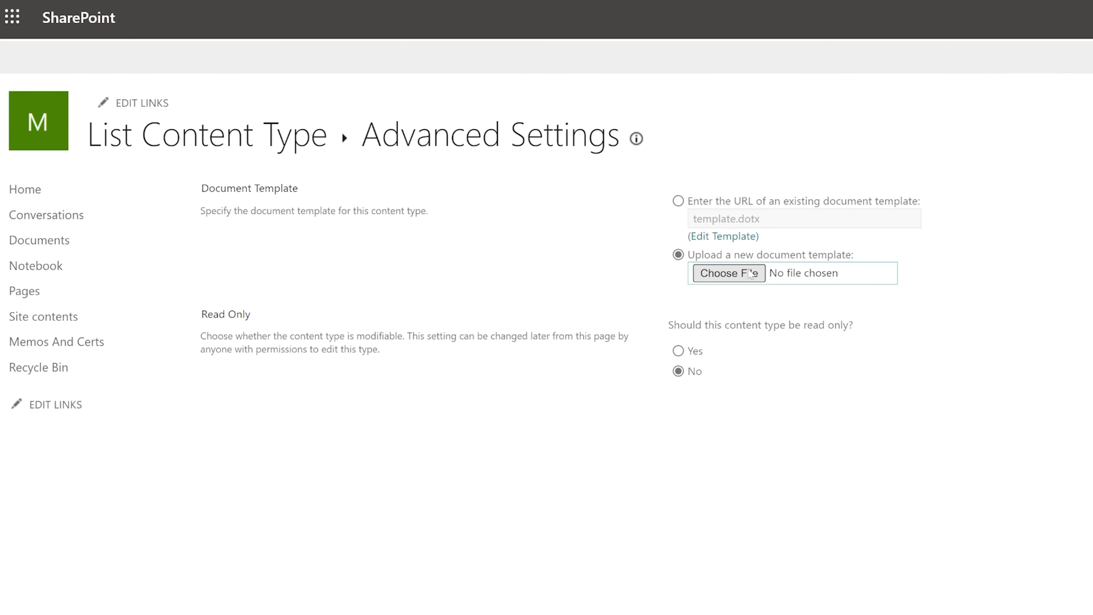
Step: Upload CERTIFICATE.docx as the CERTIFICATE content type's document template
click(748, 275)
drag(267, 0, 625, 100)
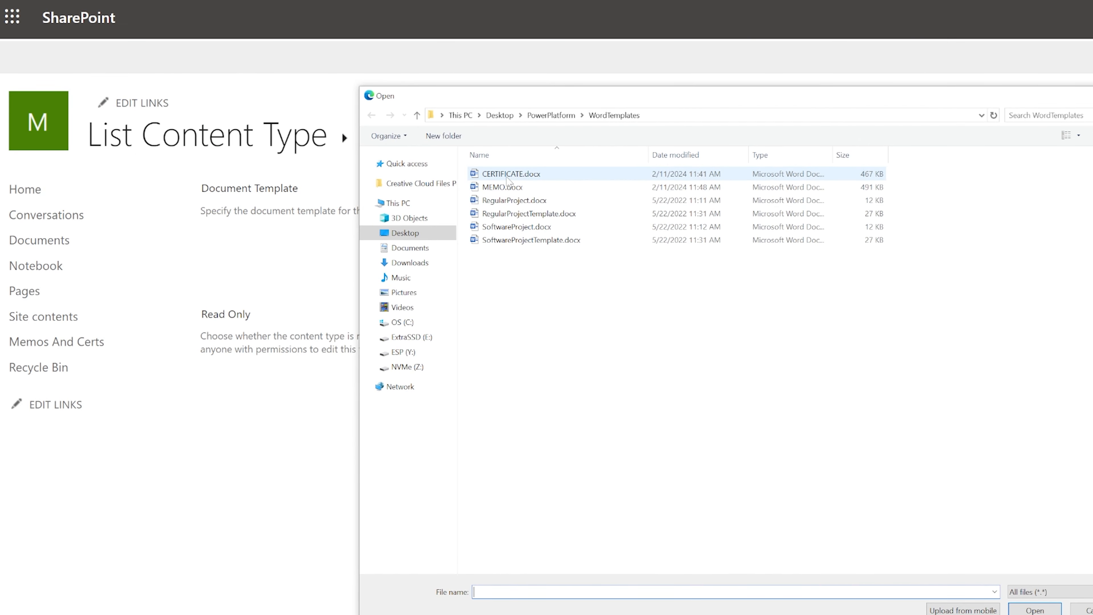
click(593, 173)
click(1031, 609)
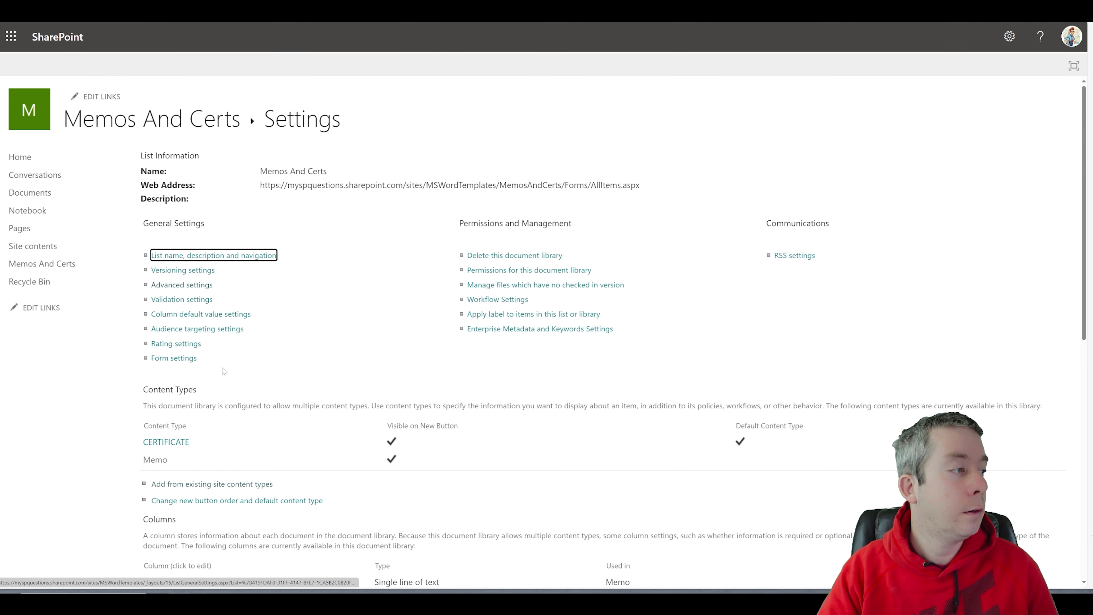
Step: Upload MEMO.docx as the Memo content type's new document template and save the settings
click(156, 459)
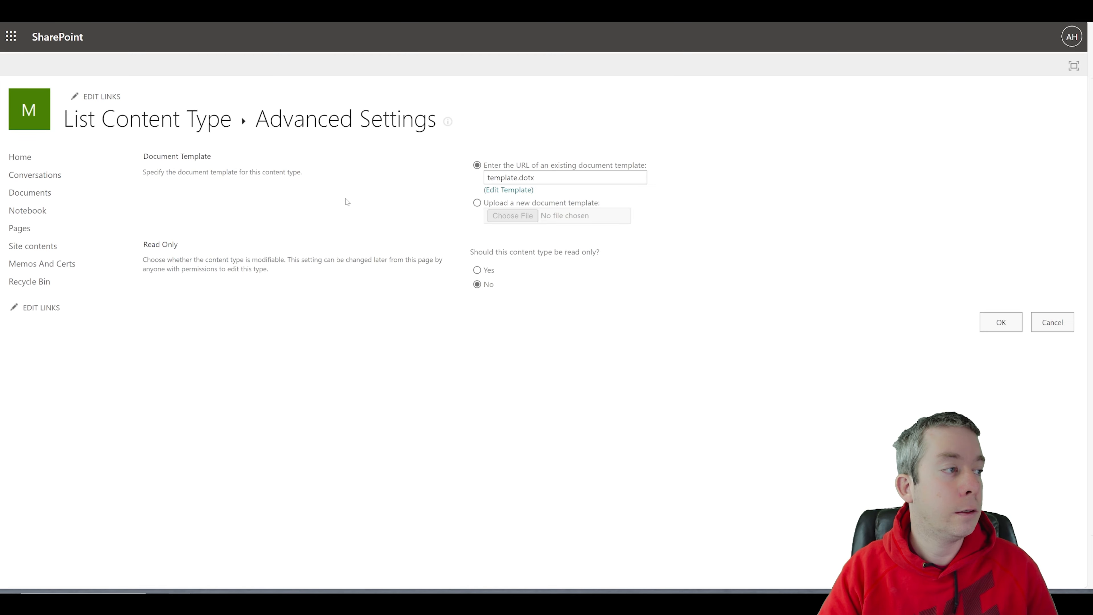
click(477, 203)
click(512, 216)
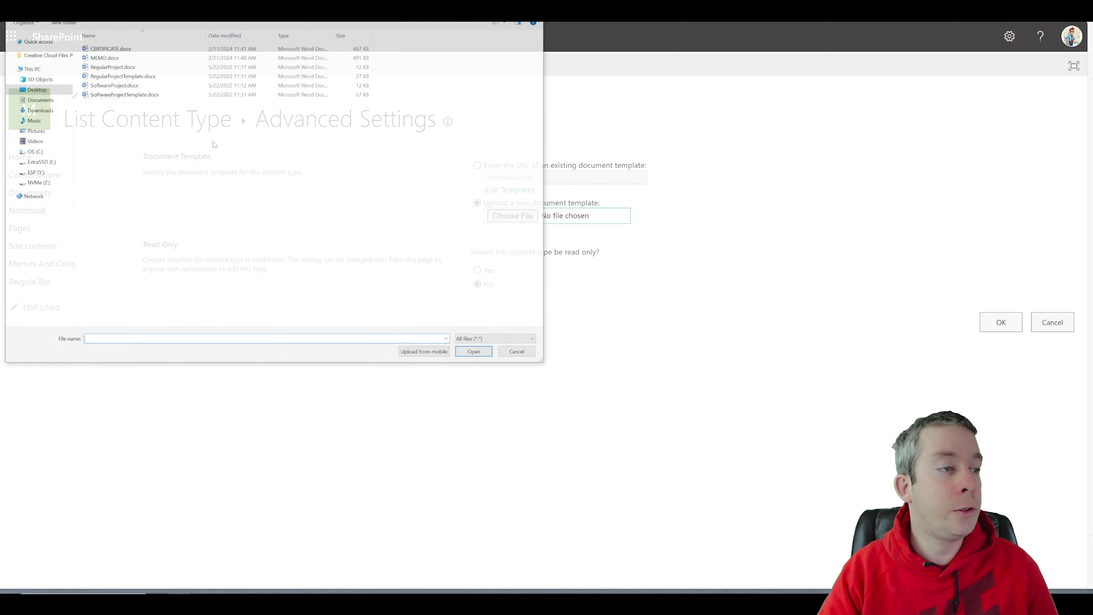
click(105, 56)
click(475, 352)
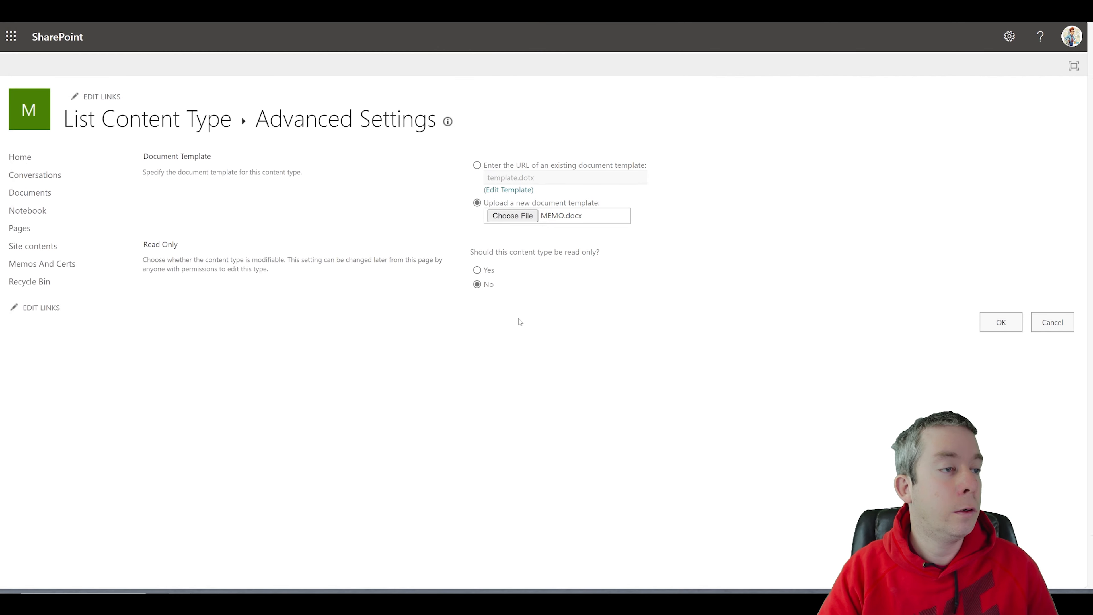
click(985, 325)
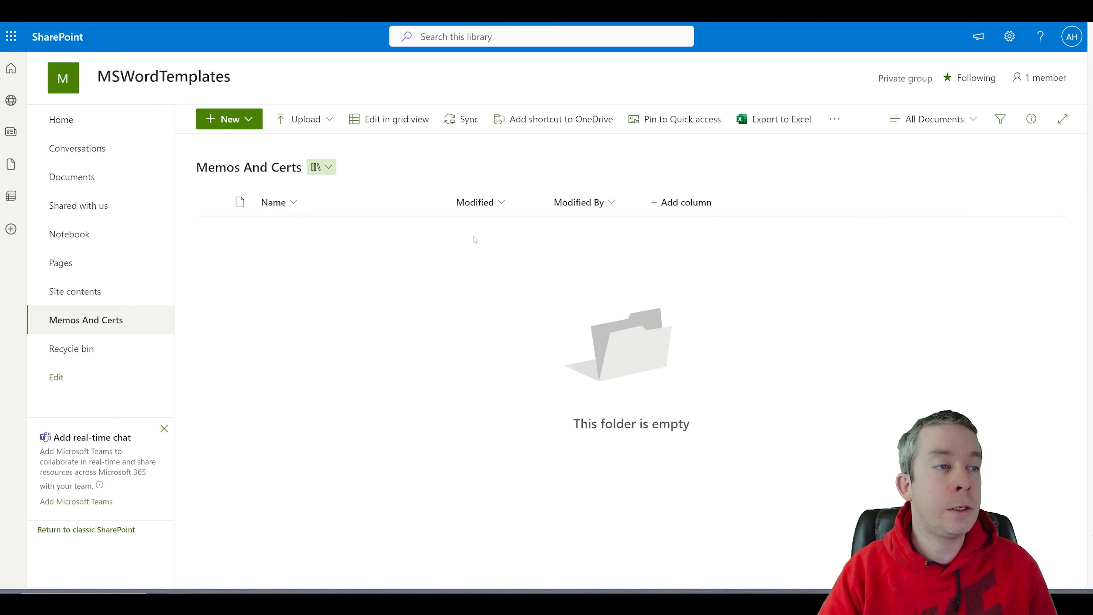
Step: Create a new CERTIFICATE document, Document.docx, and open it in the Word desktop app
click(230, 122)
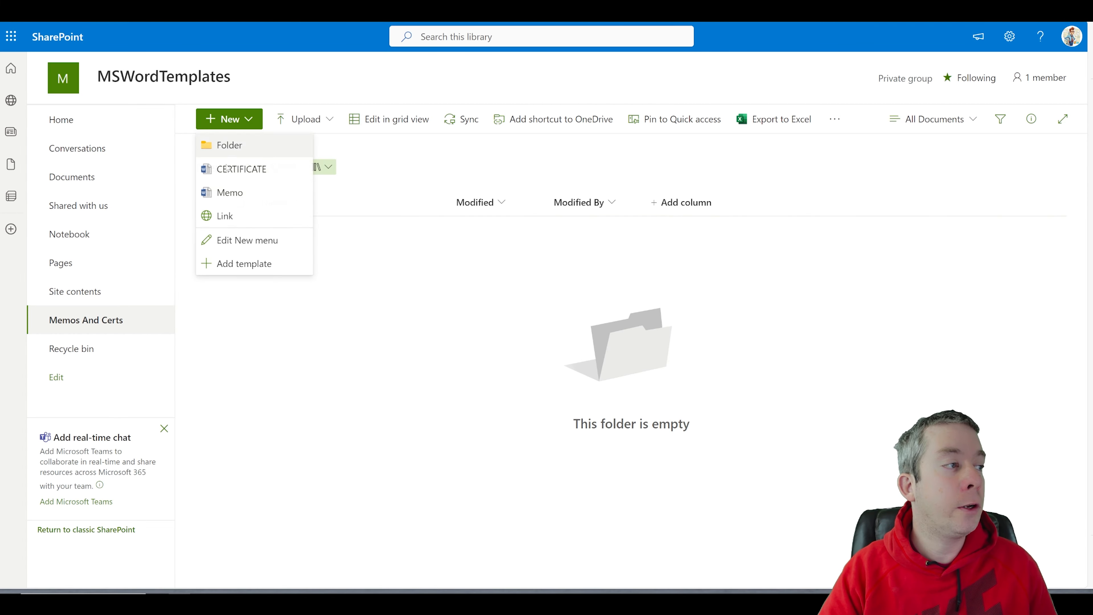
click(233, 171)
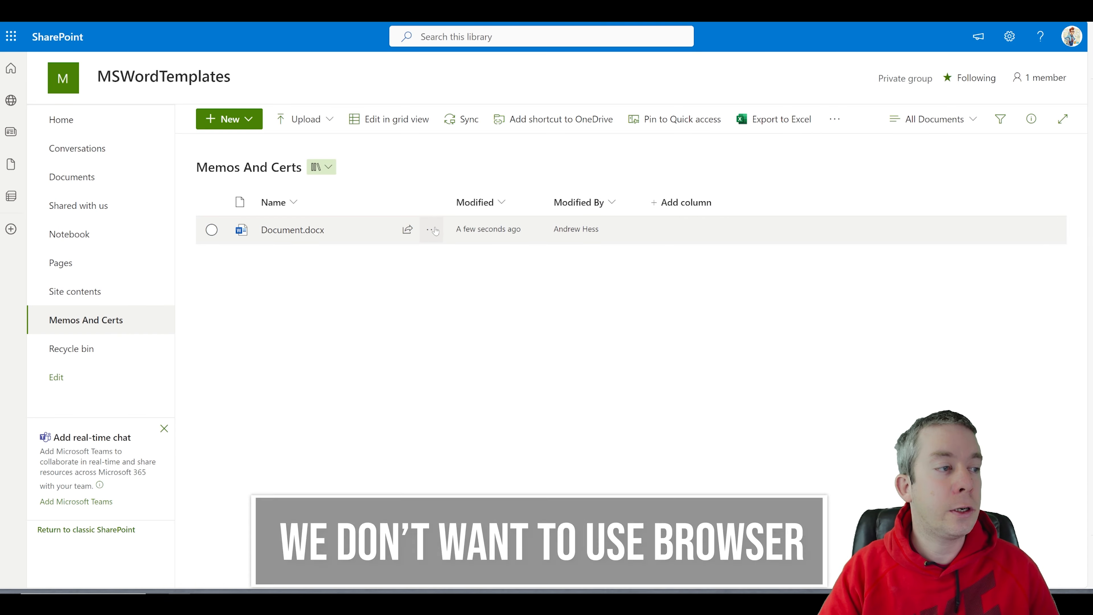
click(431, 229)
mouse_move(477, 198)
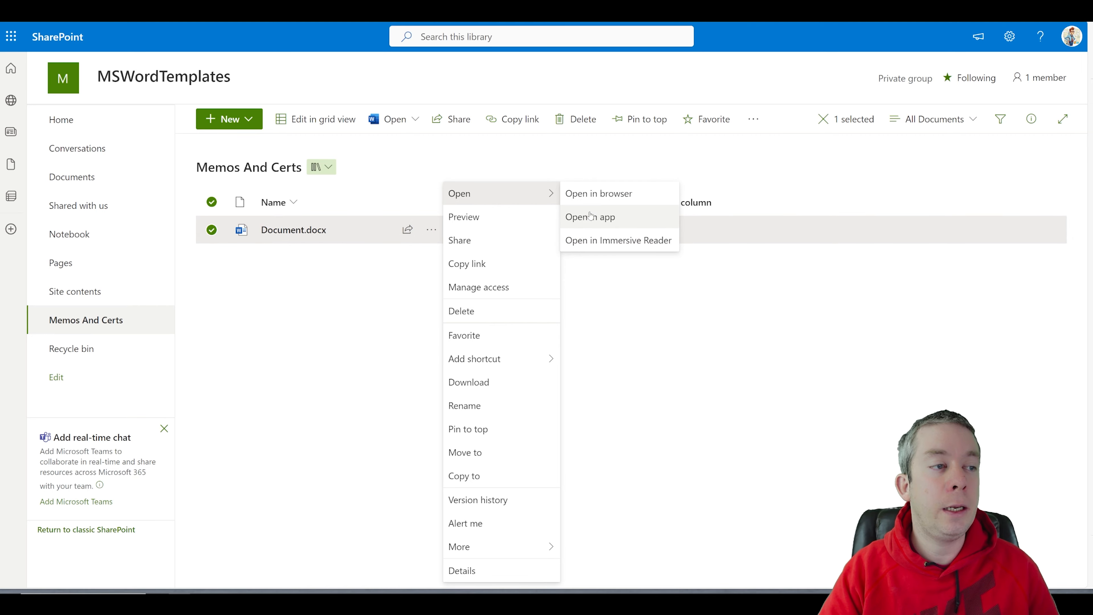
click(607, 215)
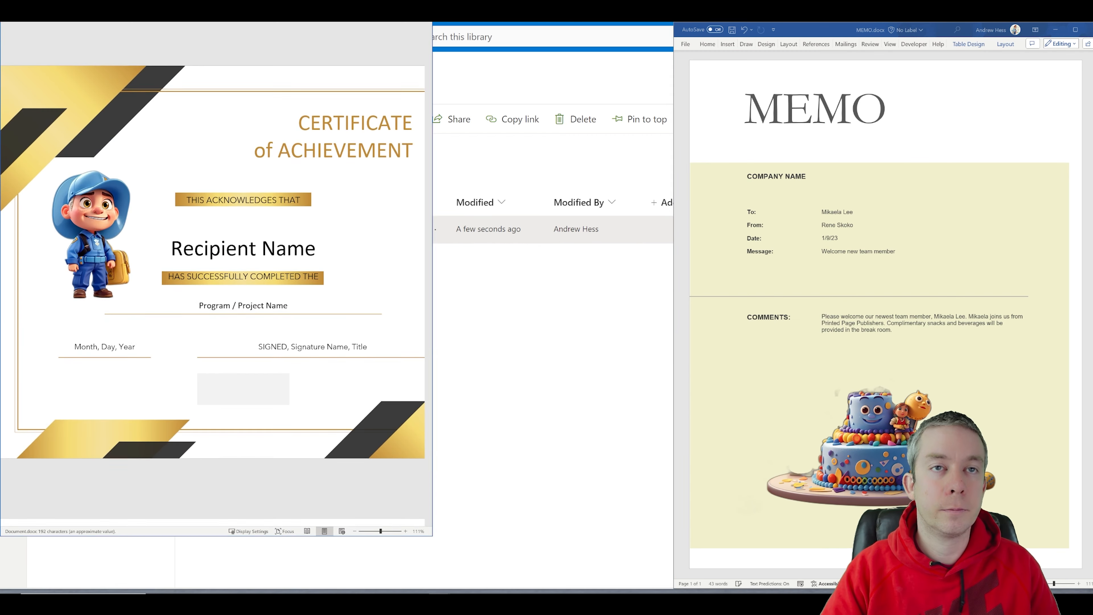
Step: Close MEMO without saving, stretch the certificate window to fill the screen, and open the File screen
click(1089, 29)
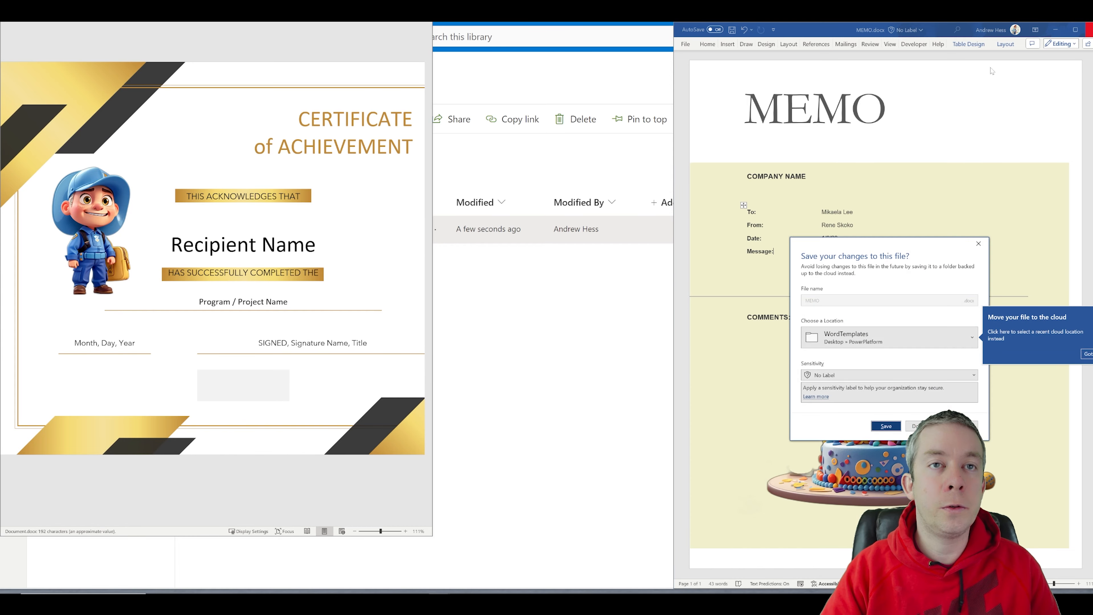
click(921, 426)
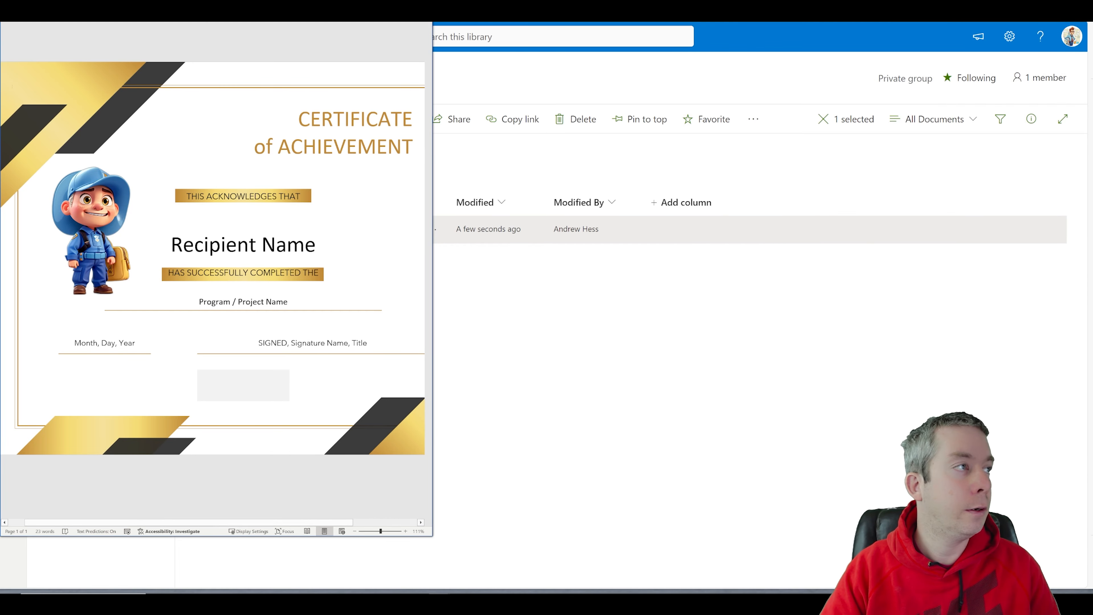
drag(202, 0, 498, 62)
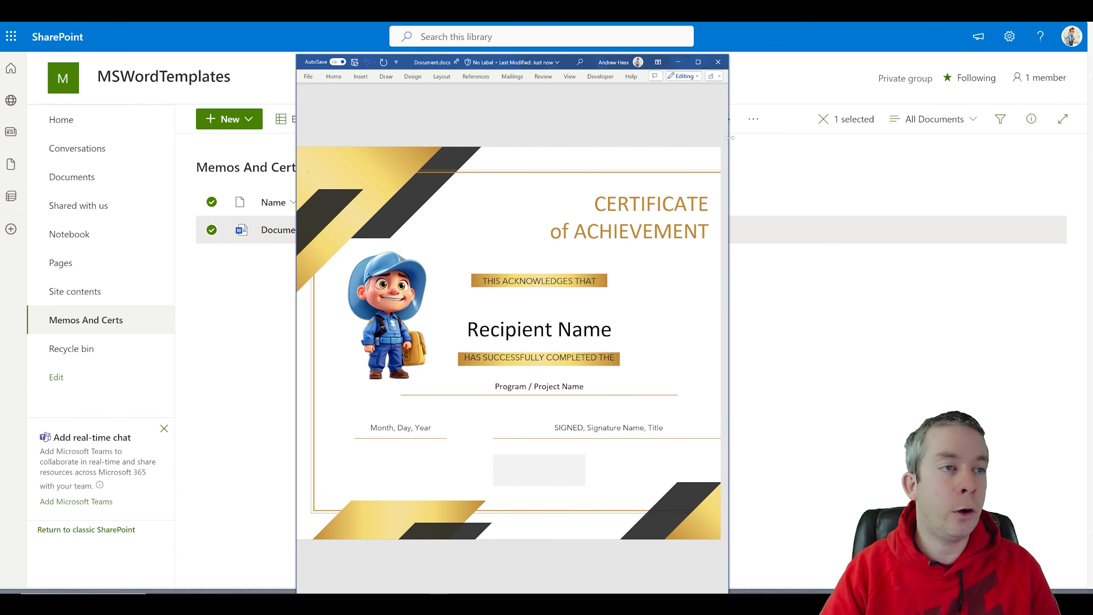
drag(730, 138, 1092, 137)
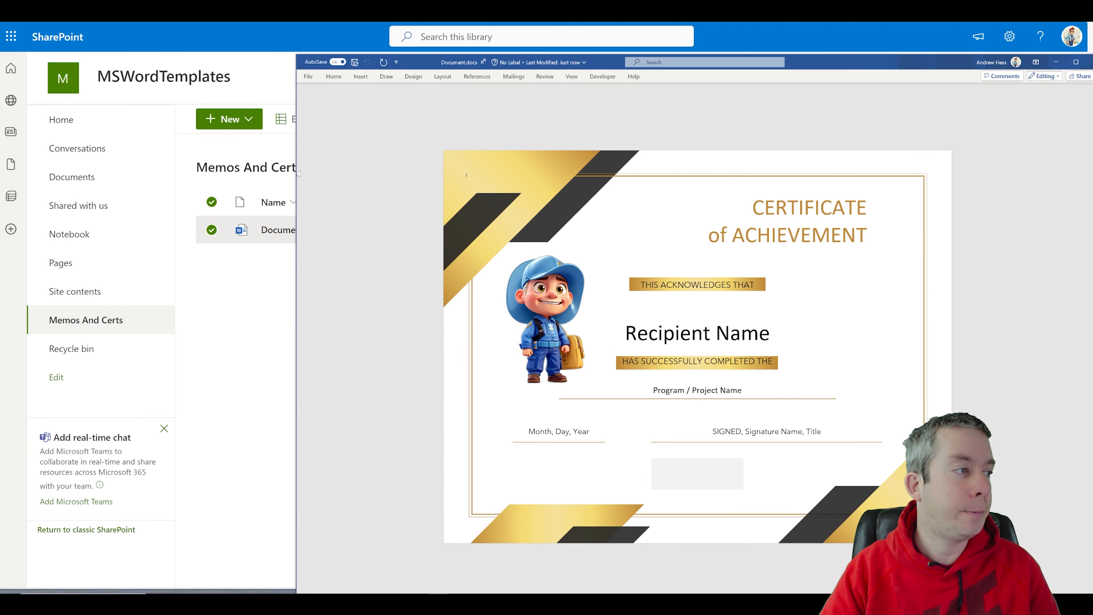
drag(296, 171, 7, 164)
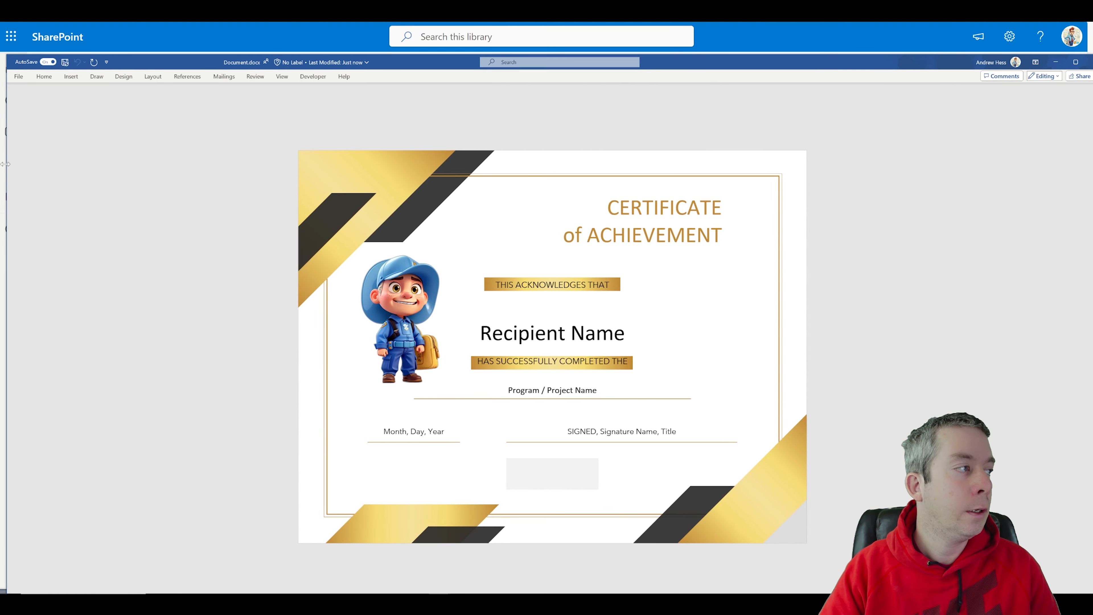
click(18, 77)
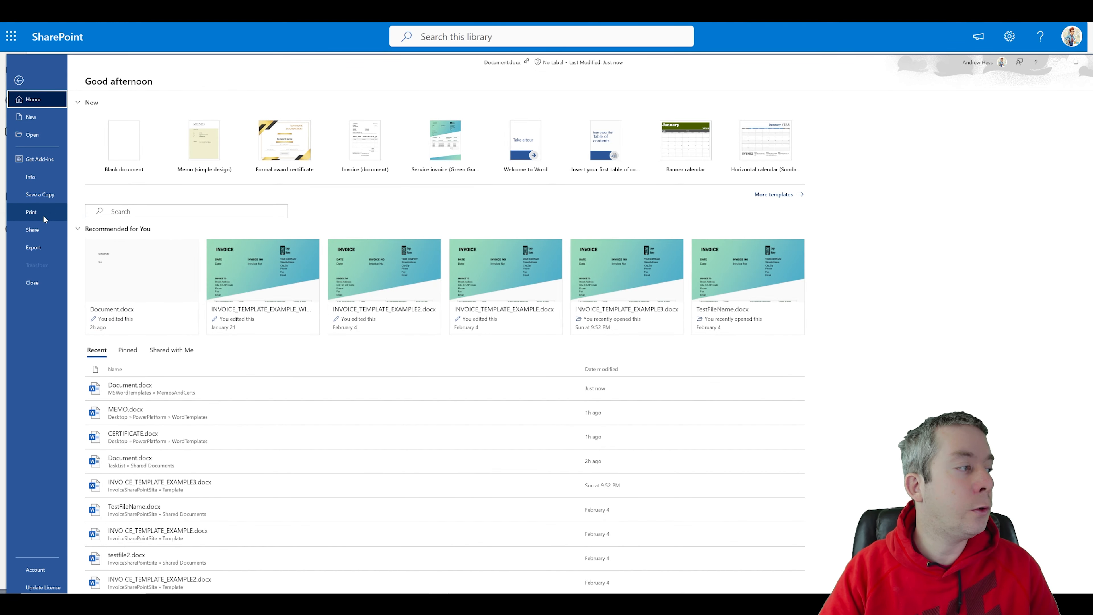
Step: Check all document properties (Date, ManagerName, UserName, ProjectName), then select the Recipient Name placeholder
click(35, 180)
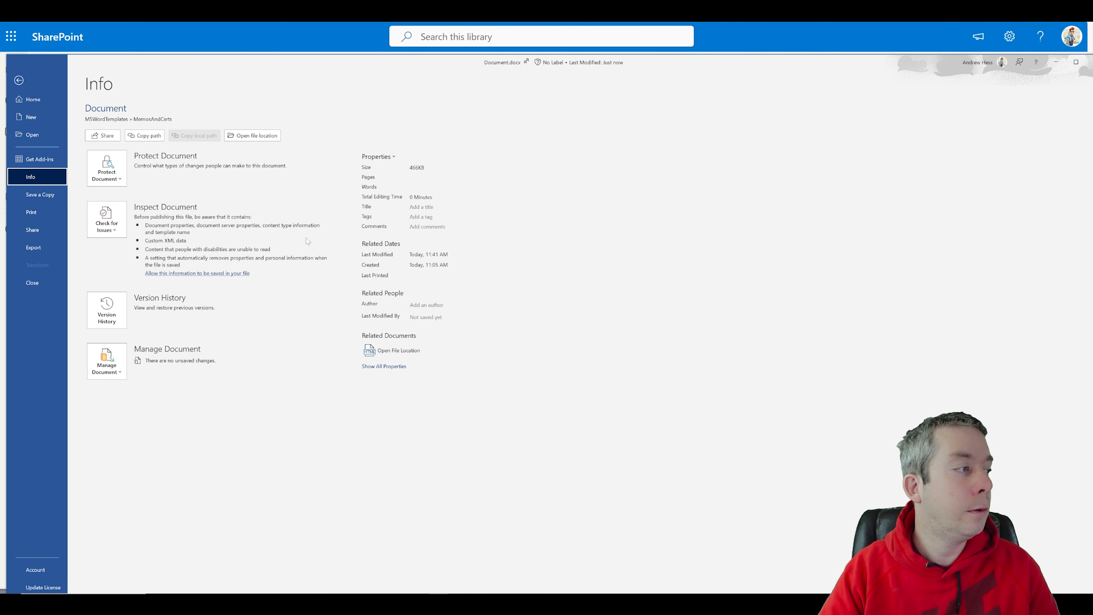
click(384, 366)
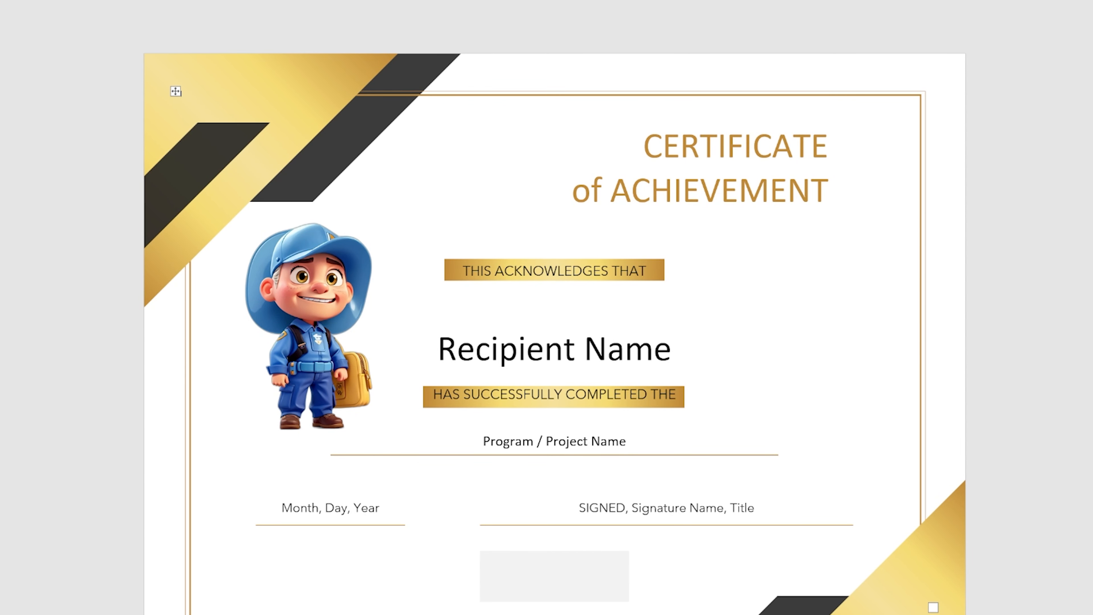
click(509, 352)
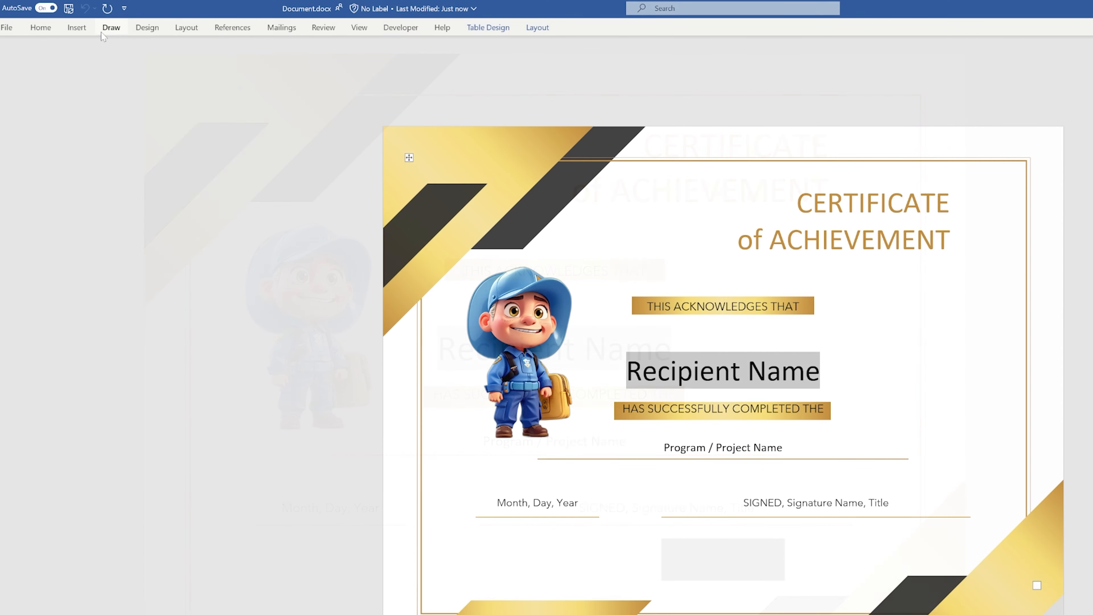
Step: Show the Quick Parts Document Property list with Date, ManagerName, ProjectName and UserName
click(80, 28)
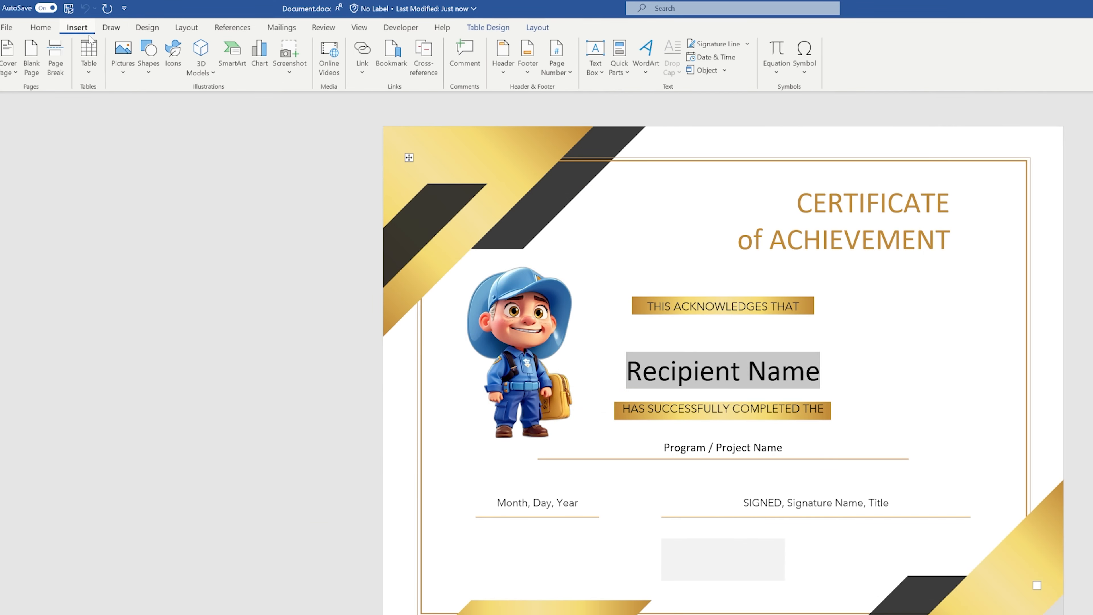
click(619, 65)
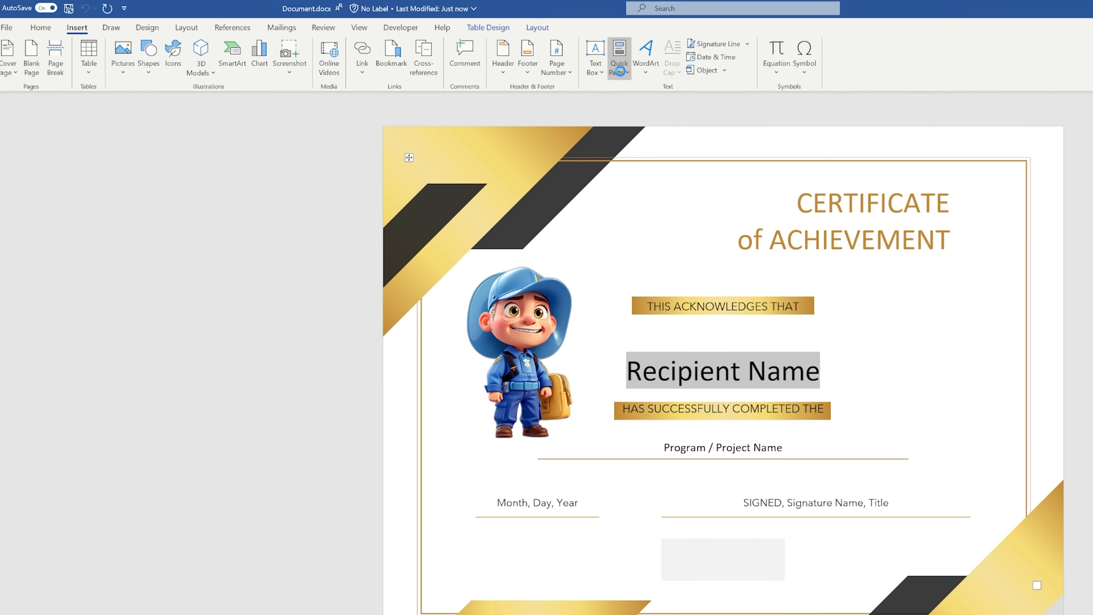
mouse_move(651, 107)
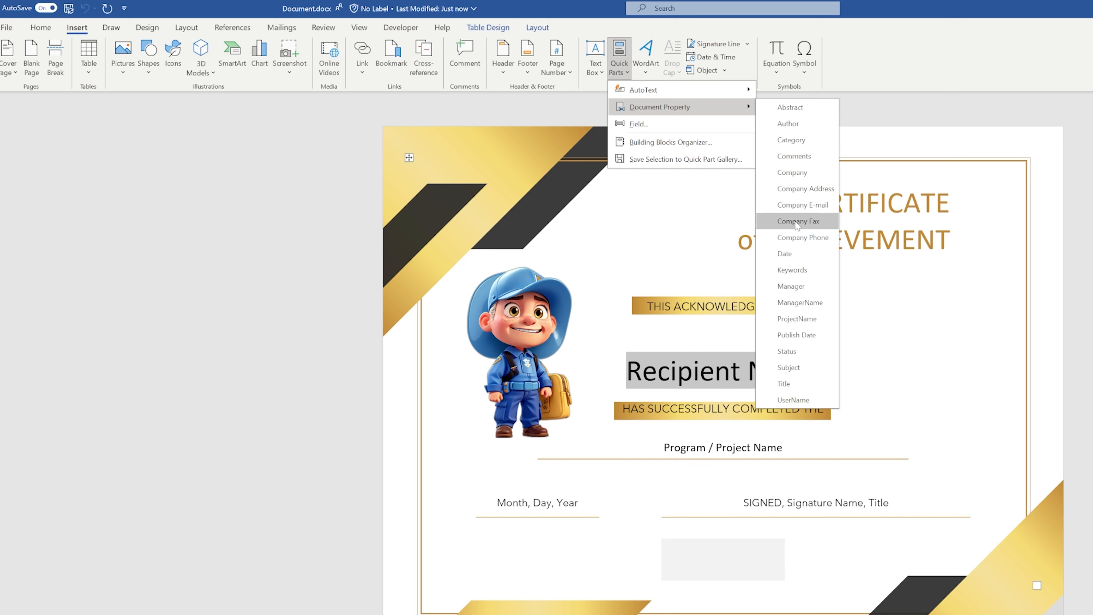
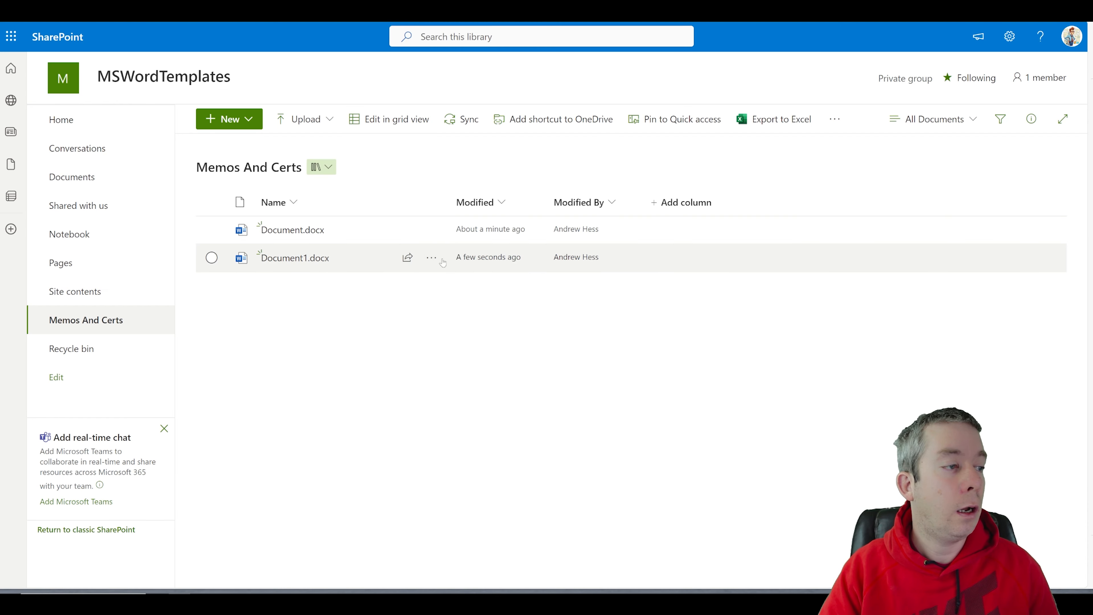
Step: Open Document1.docx in the desktop Word app
click(432, 261)
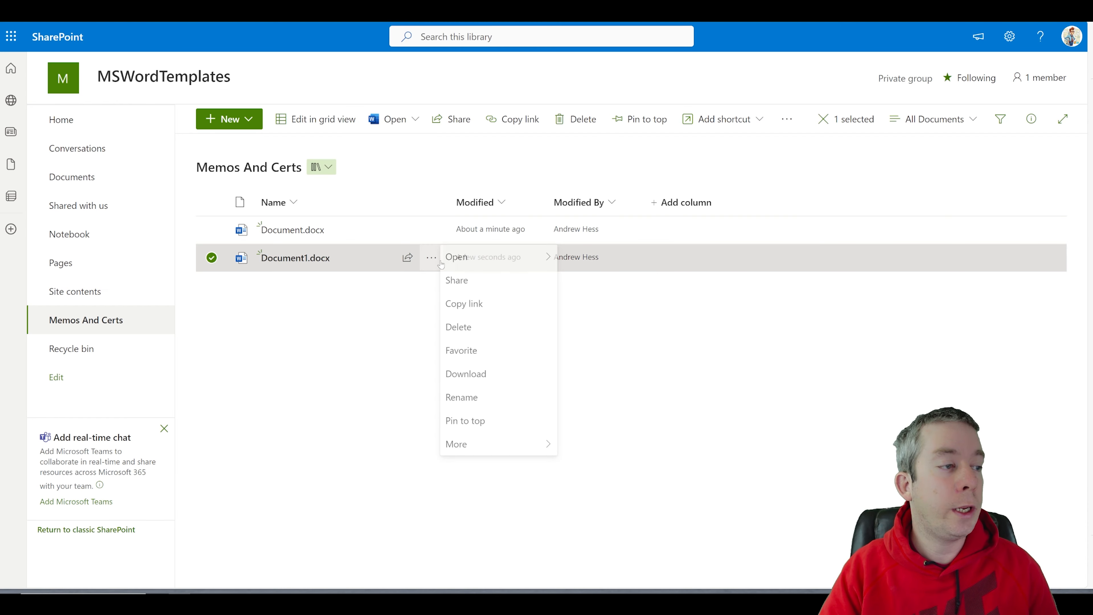
mouse_move(499, 193)
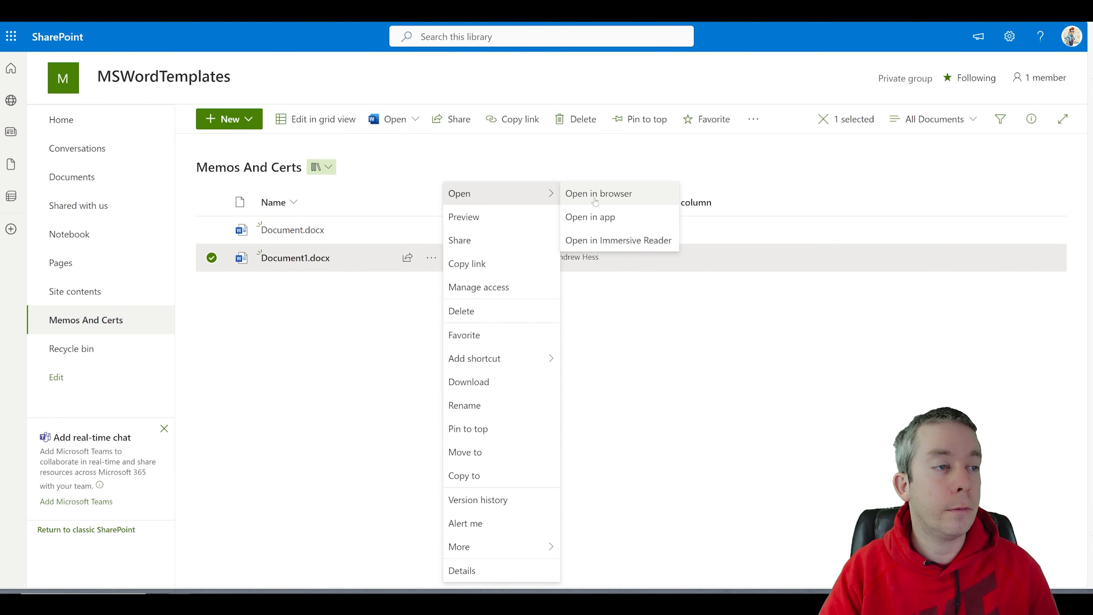
click(585, 217)
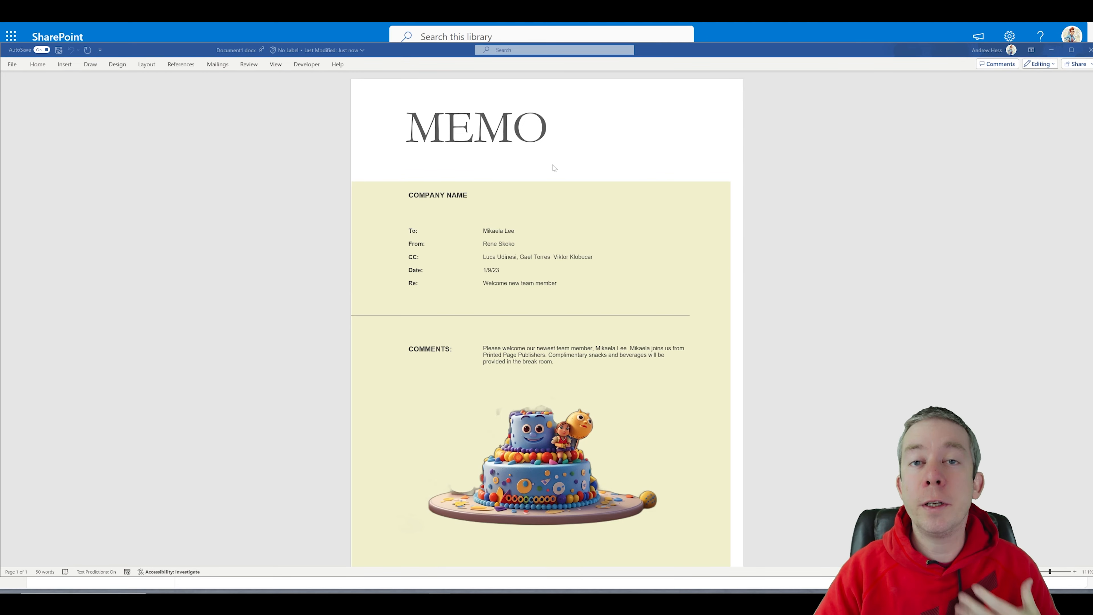
Step: Review all of the memo's document properties under File > Info, then return to the document
click(12, 65)
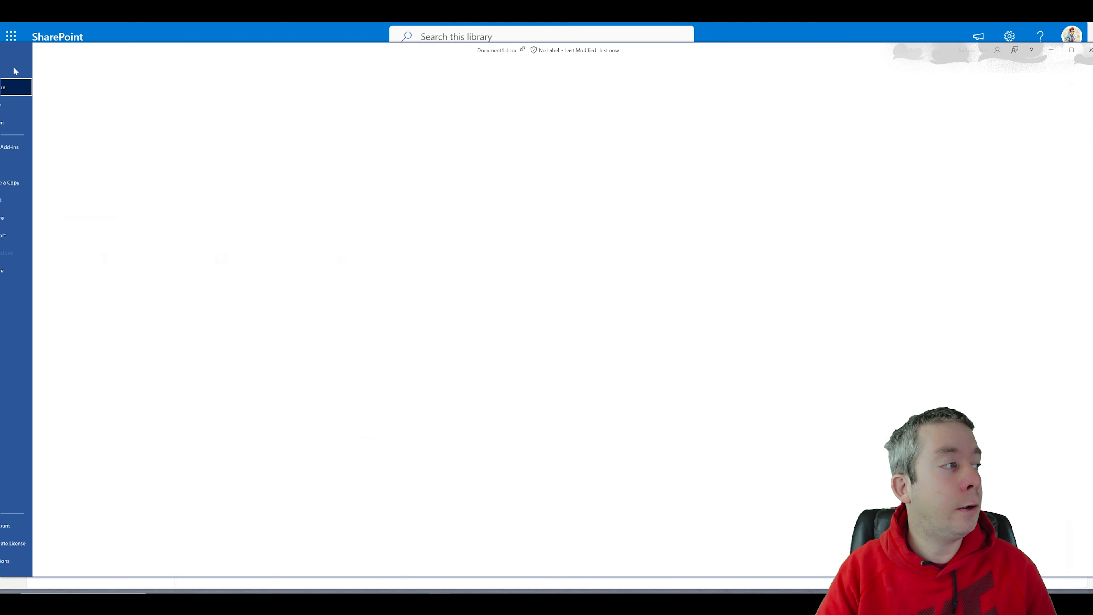
click(26, 168)
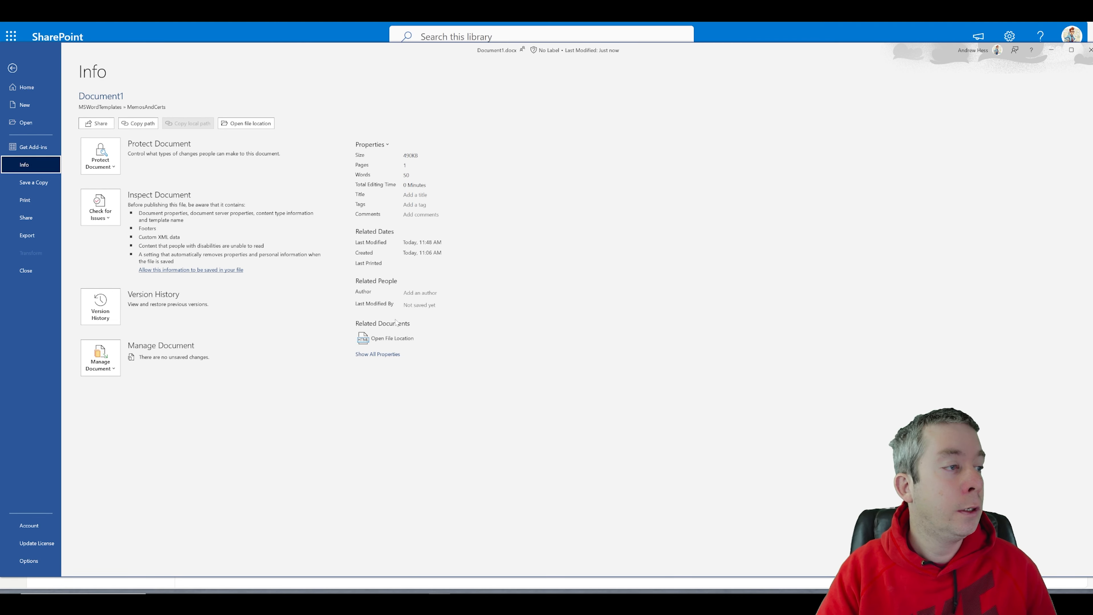
click(372, 354)
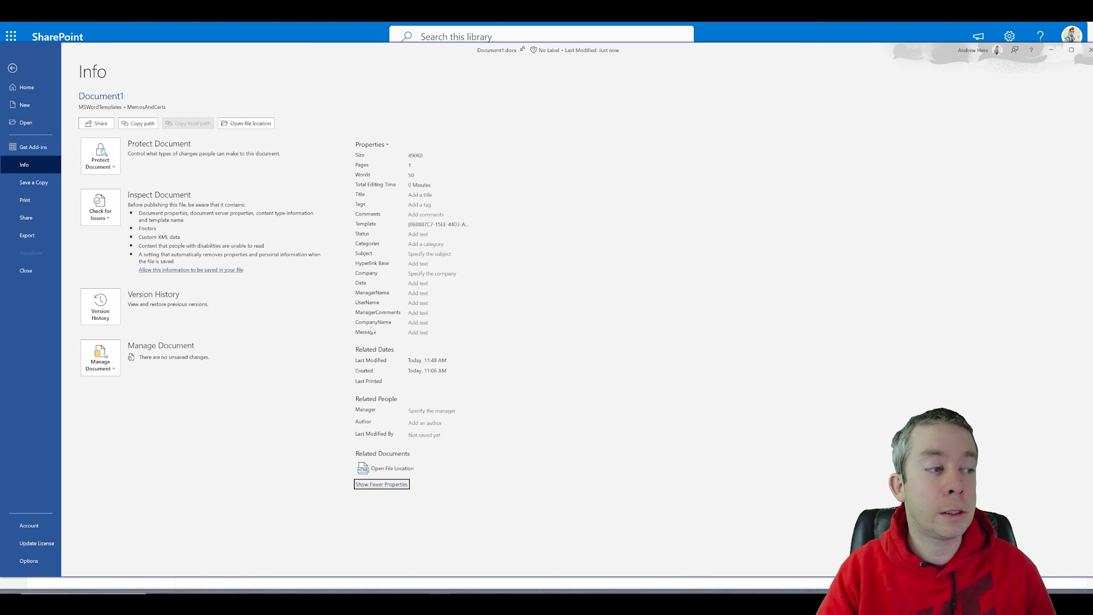
click(13, 68)
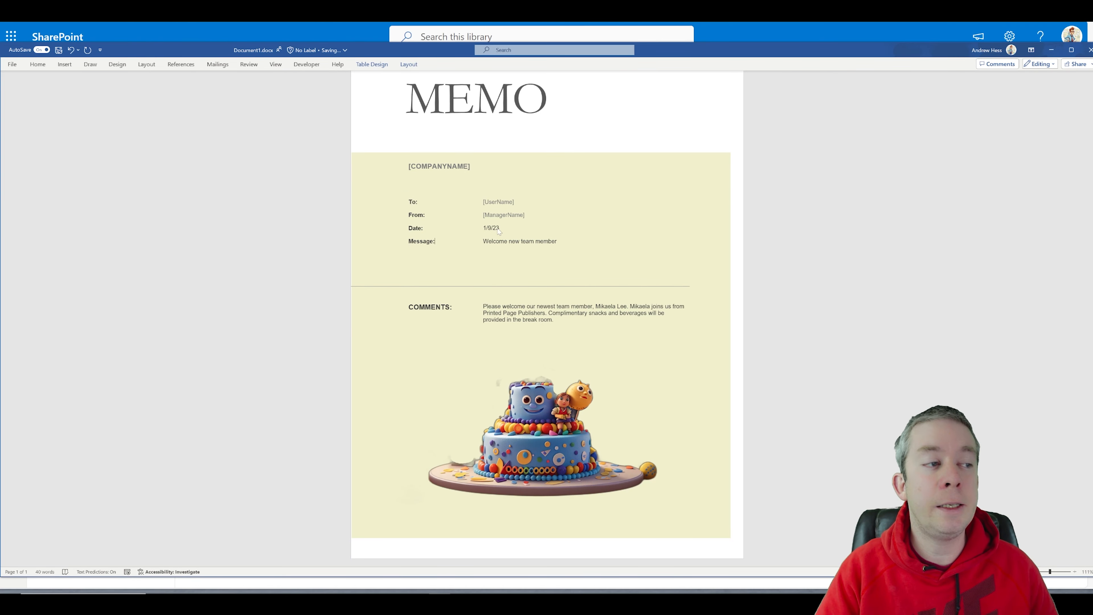
Step: Replace the date 1/9/23 with the Date document property field
drag(500, 228, 470, 225)
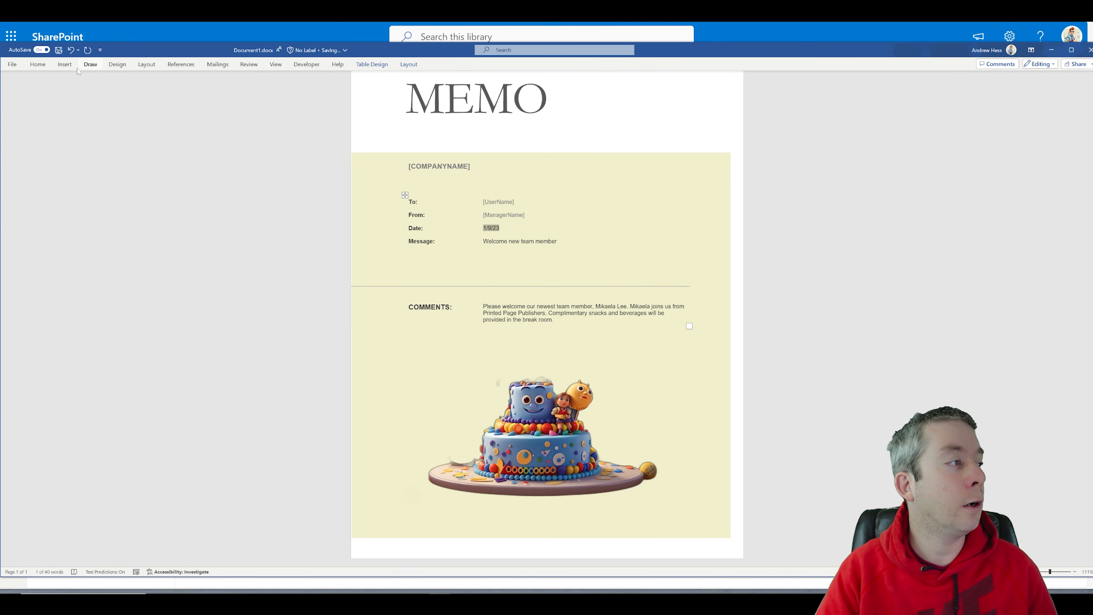
click(65, 65)
click(469, 88)
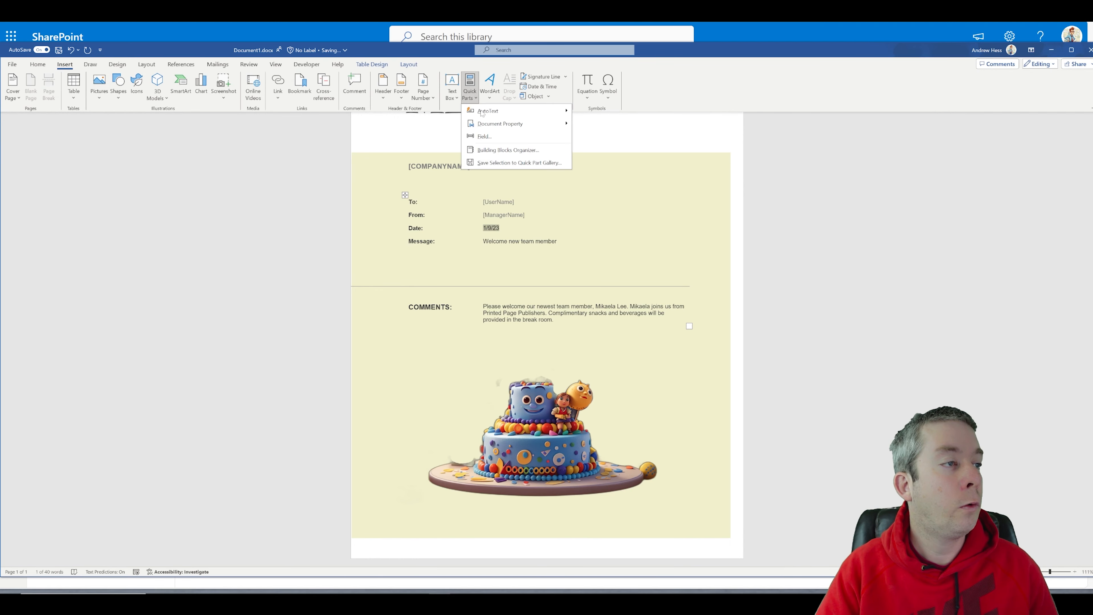
mouse_move(499, 123)
click(595, 250)
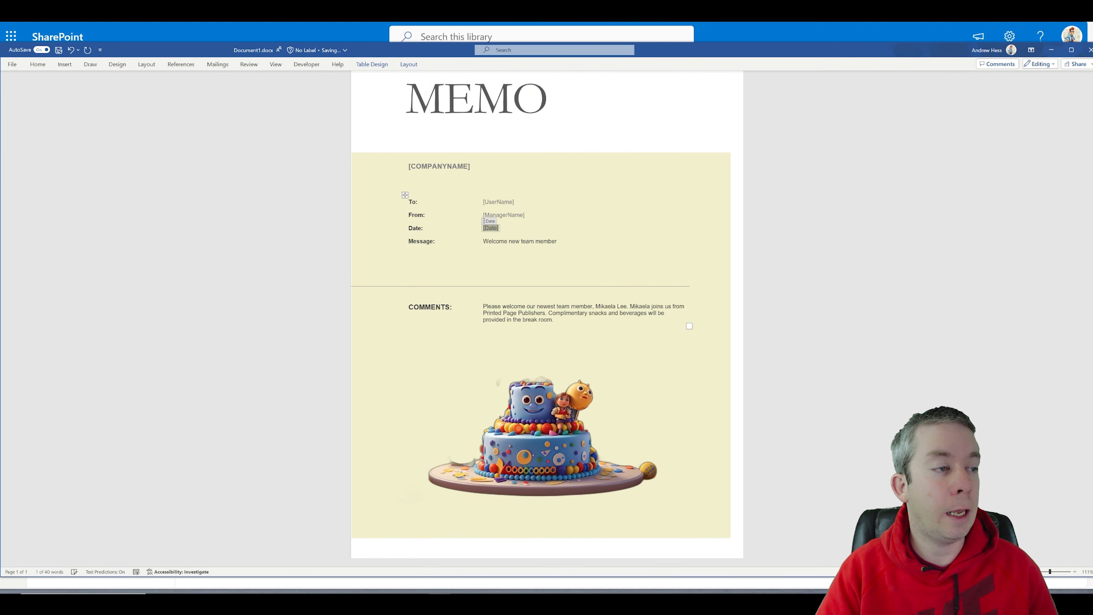
Step: Replace 'Welcome new team member' with the Message document property field
click(534, 237)
drag(558, 242, 481, 241)
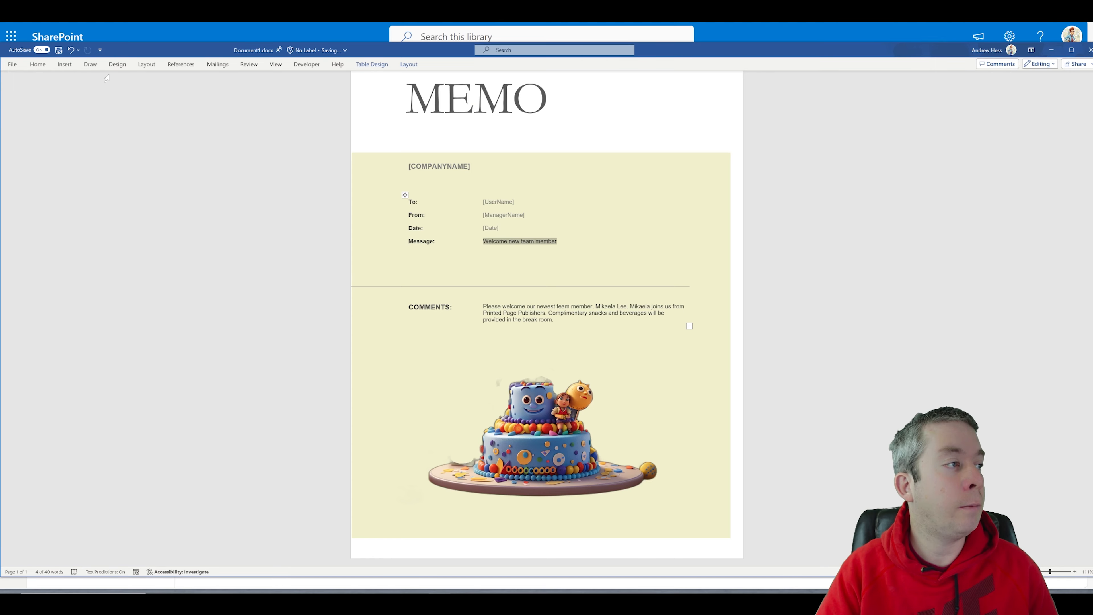
click(66, 64)
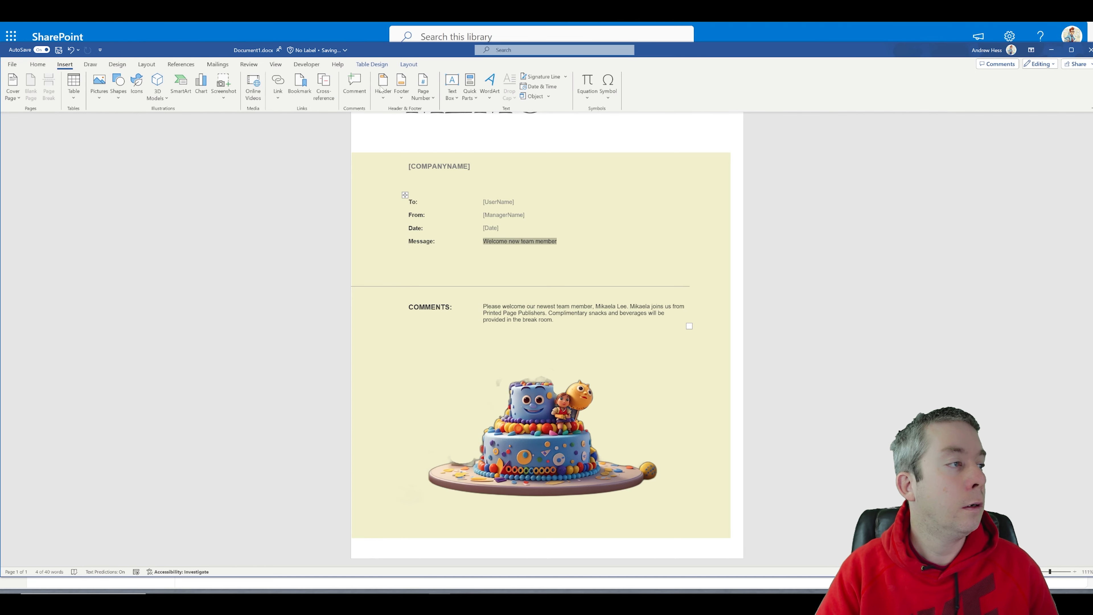
click(470, 89)
mouse_move(499, 124)
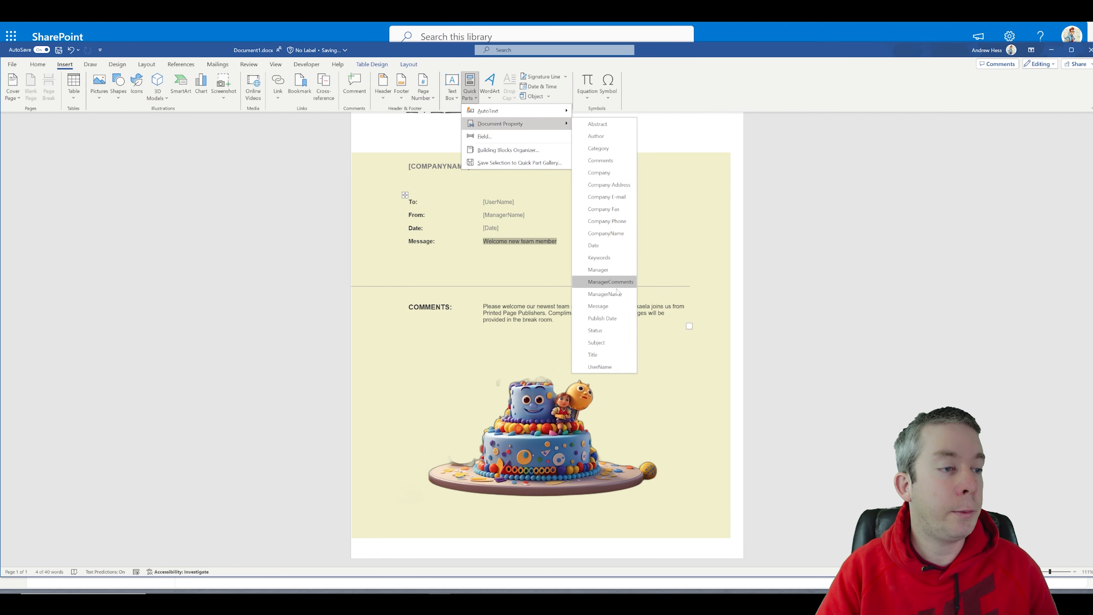
click(600, 307)
Step: Link the comments paragraph to its document property field
click(65, 64)
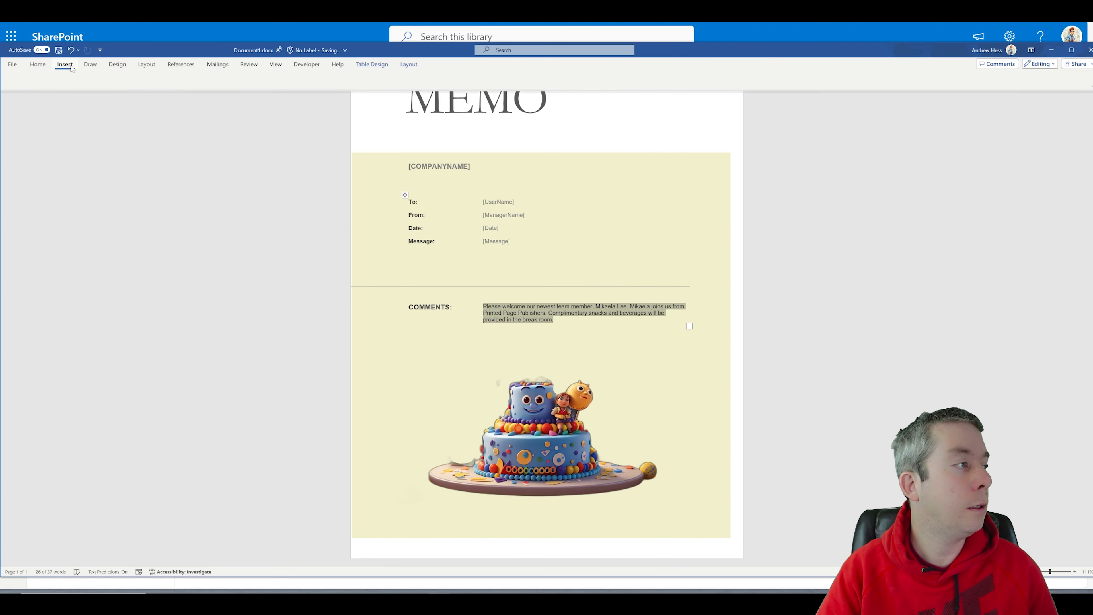
click(470, 89)
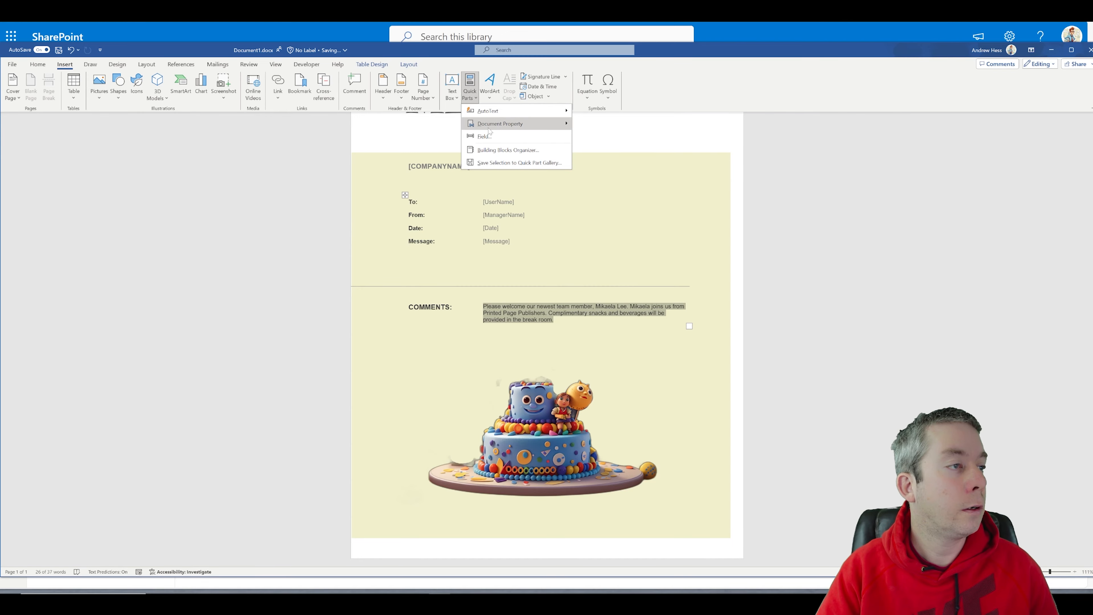
mouse_move(491, 125)
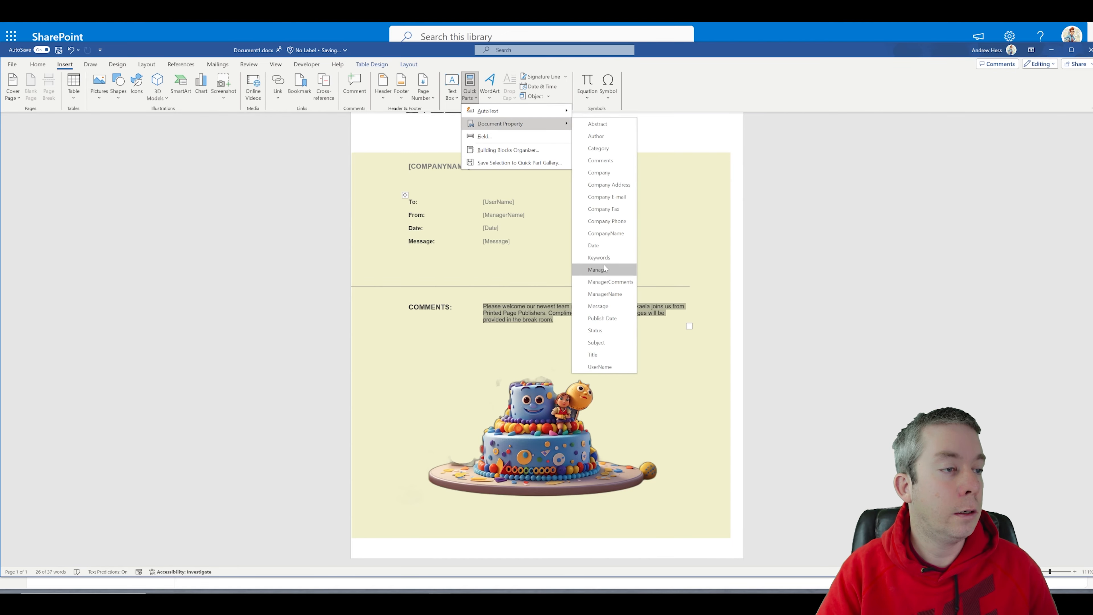
click(601, 161)
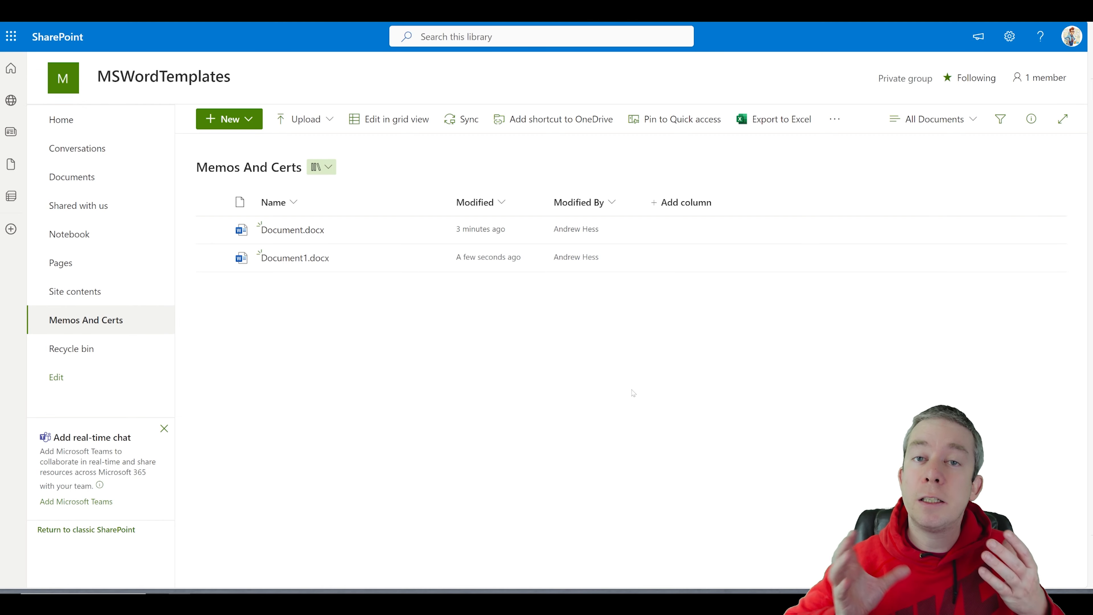
Step: Go to the CERTIFICATE content type's advanced settings in the library settings
click(1009, 36)
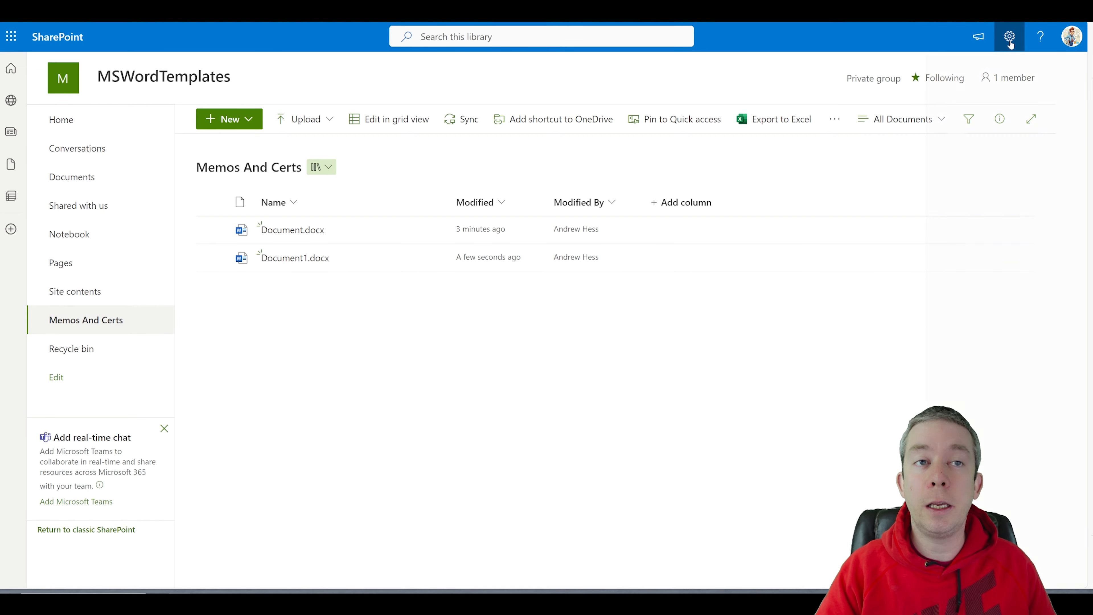
click(907, 172)
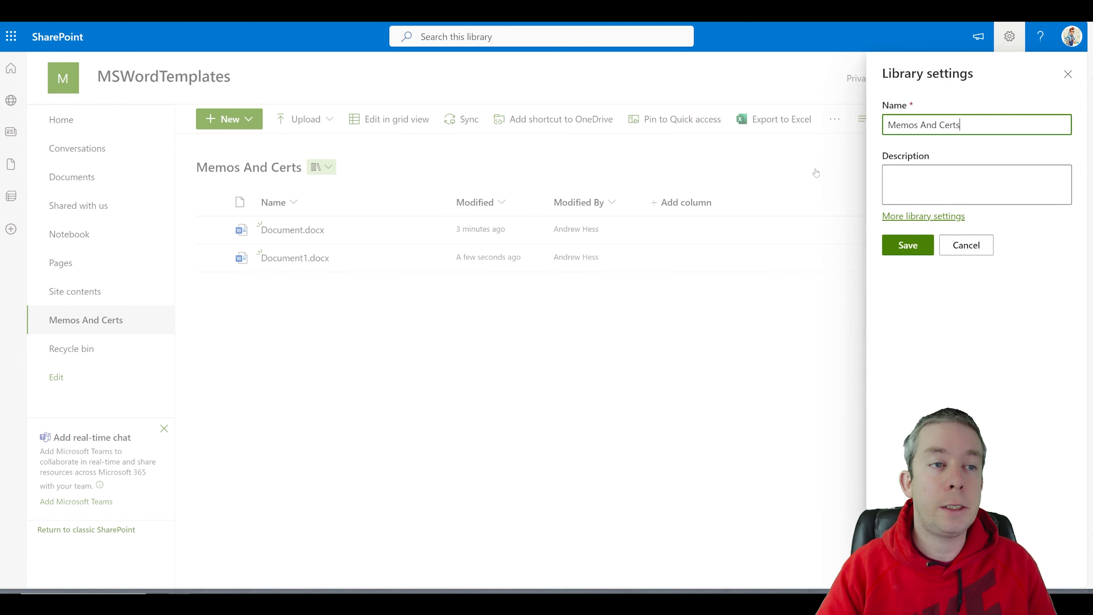
click(921, 215)
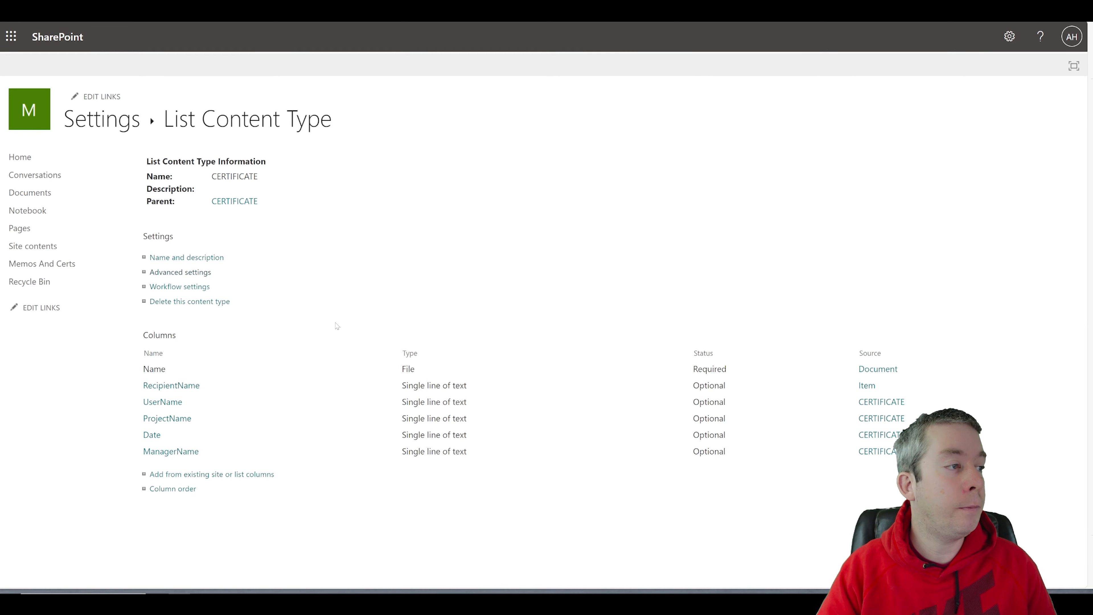
click(224, 271)
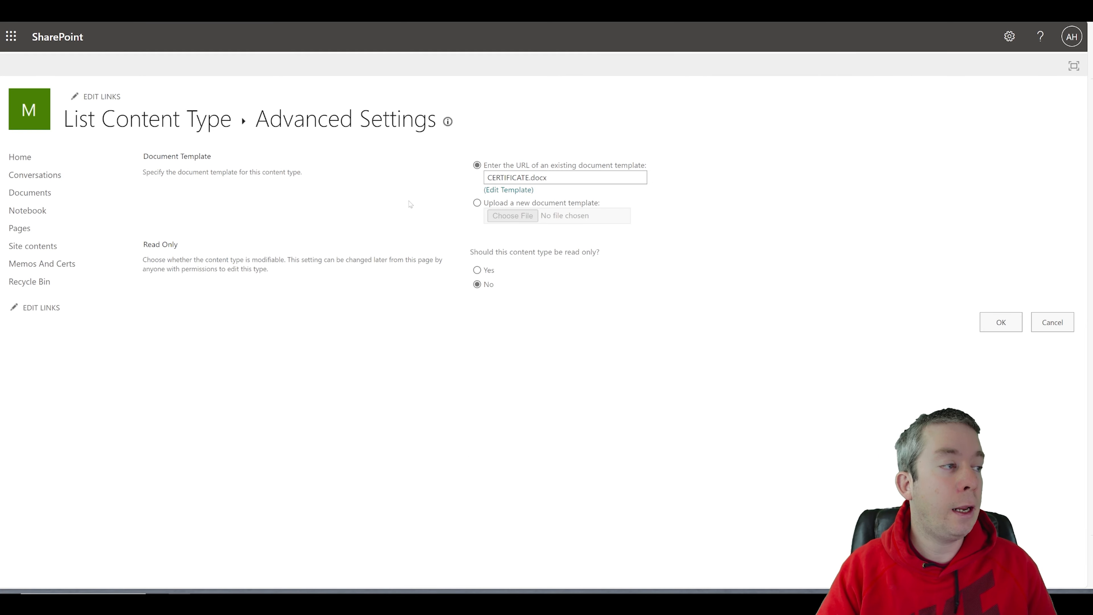
Step: Upload CERTIFICATE_UPDATED.docx as the document template and go back to Memos And Certs
click(477, 203)
click(512, 215)
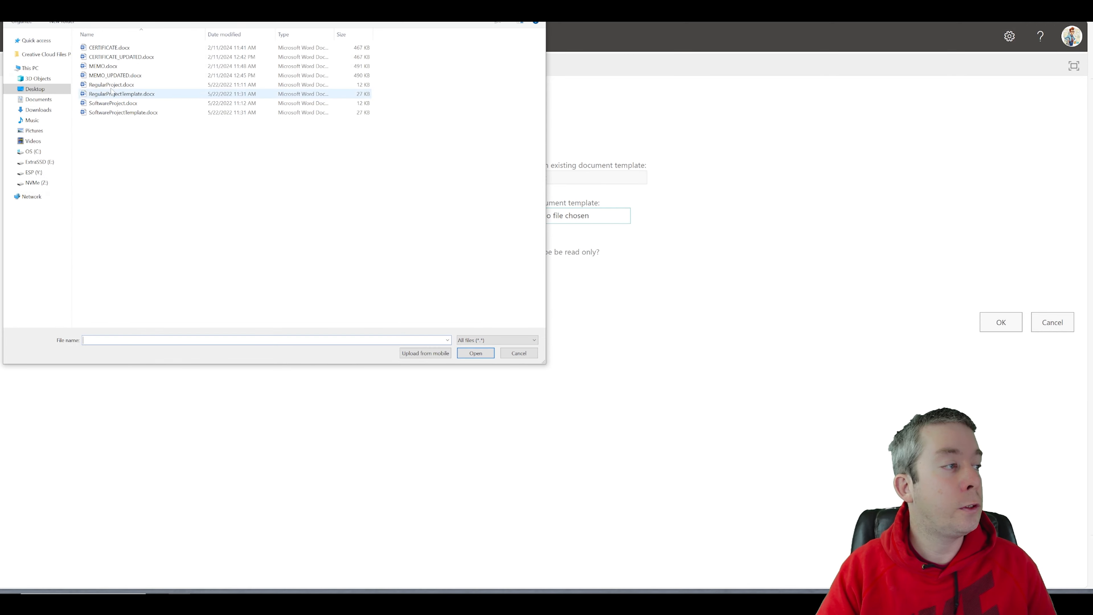
click(118, 56)
drag(235, 1, 480, 131)
click(726, 462)
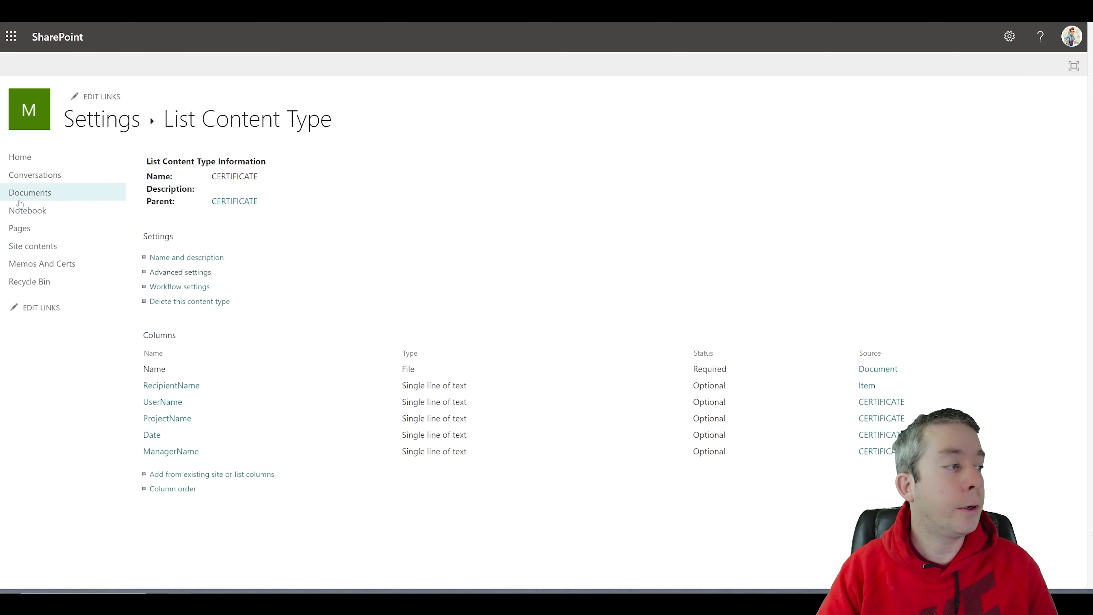
click(41, 263)
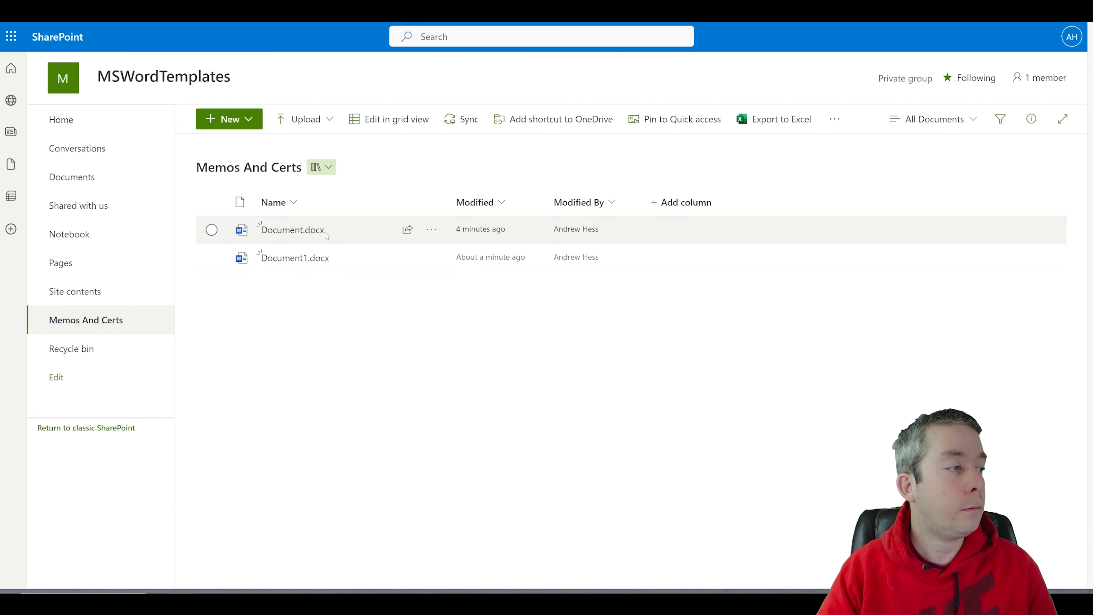
Step: Go to the Memo content type's advanced settings in the library settings
click(1009, 36)
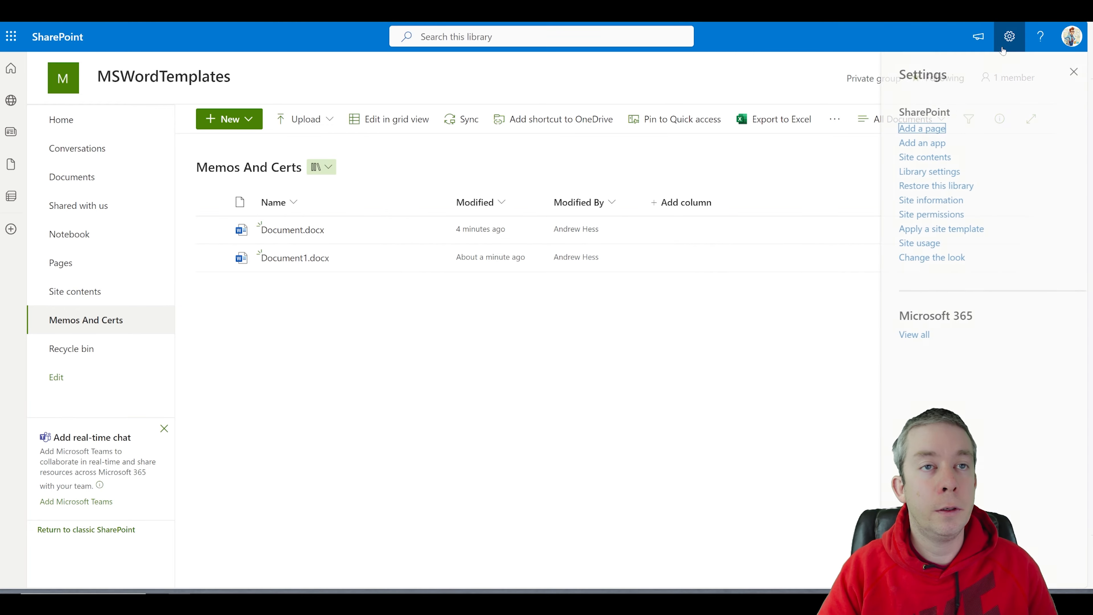
click(919, 177)
click(906, 217)
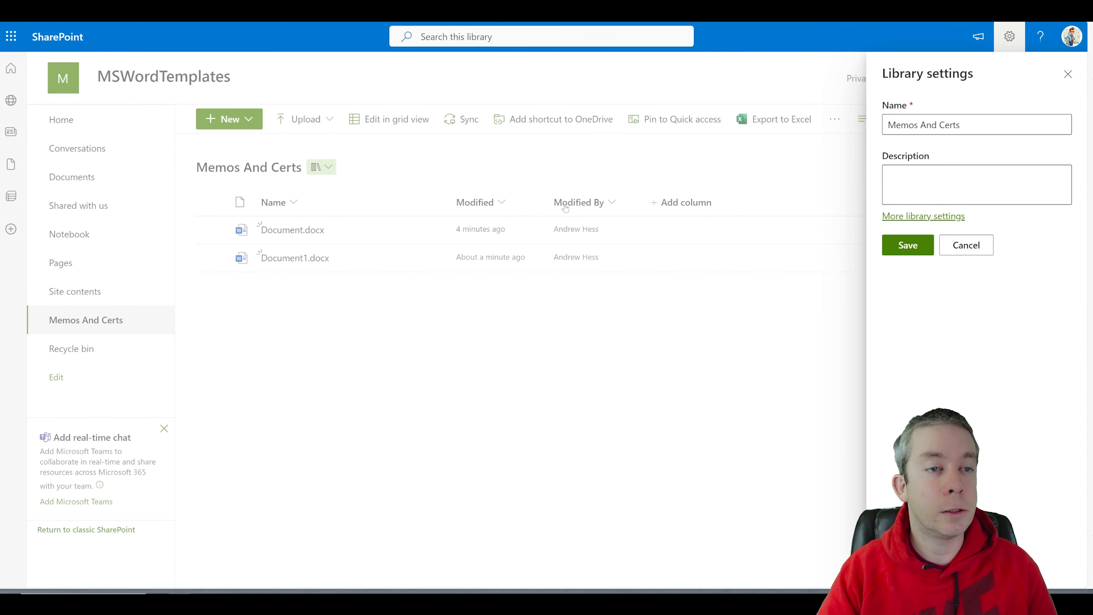
click(156, 459)
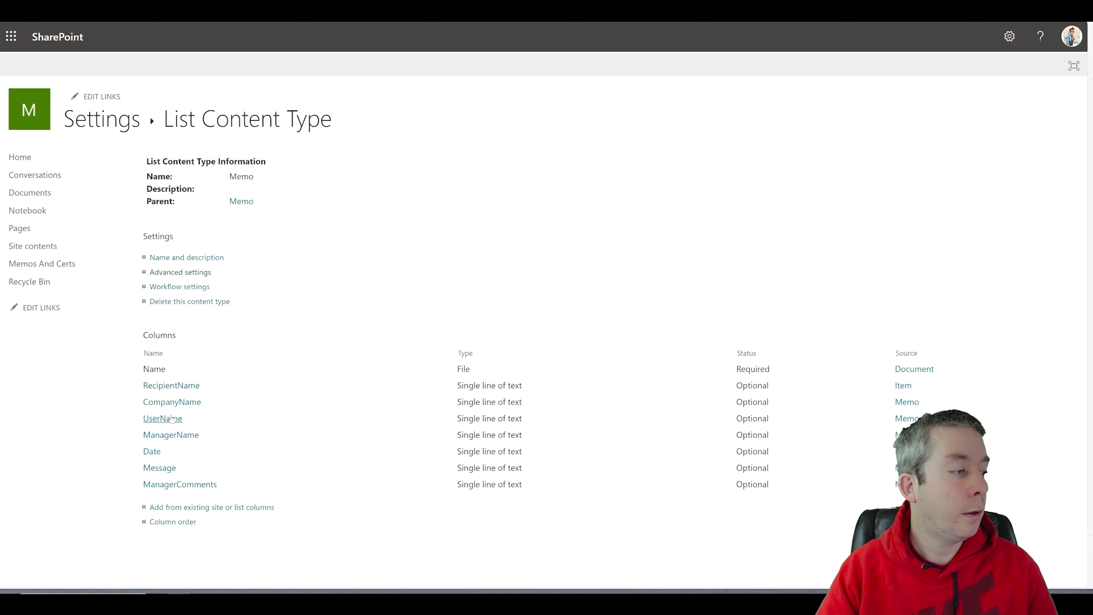
click(184, 273)
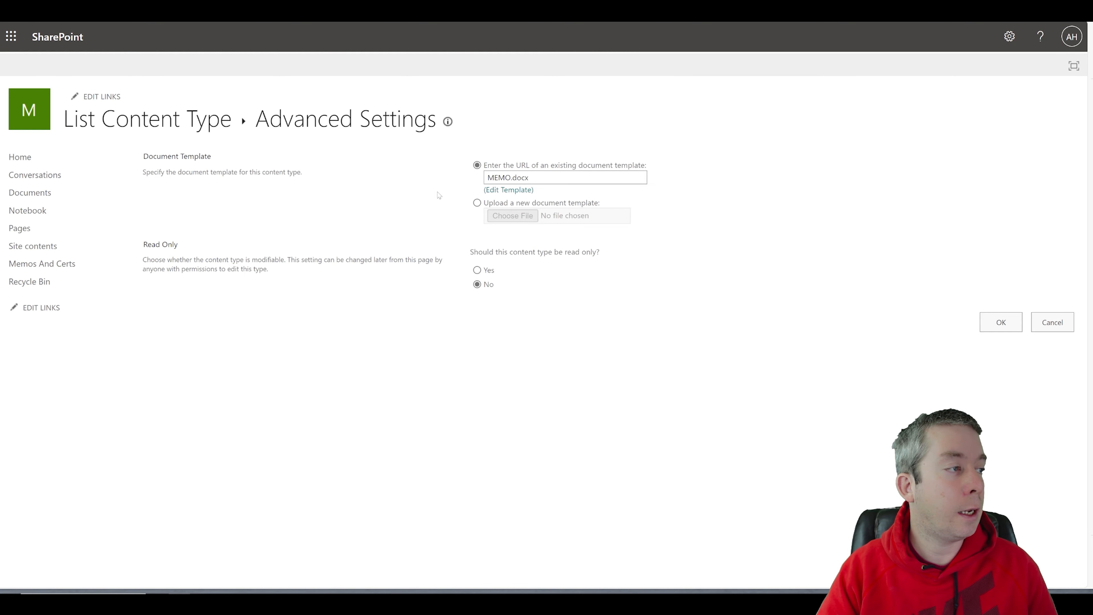
Step: Upload MEMO_UPDATED.docx as the document template and go back to Memos And Certs
click(512, 215)
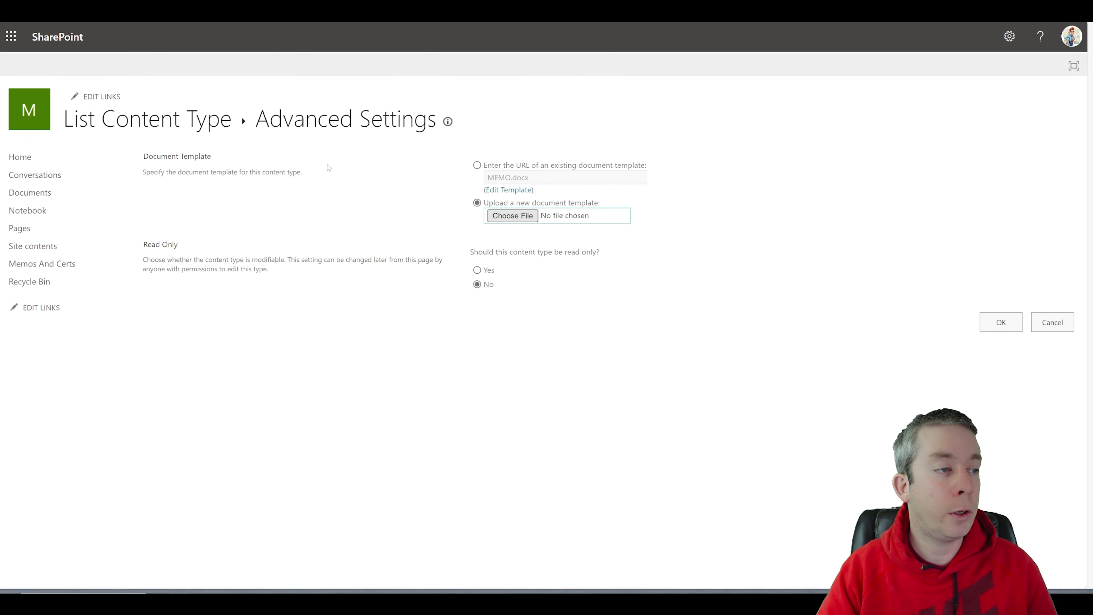
click(116, 76)
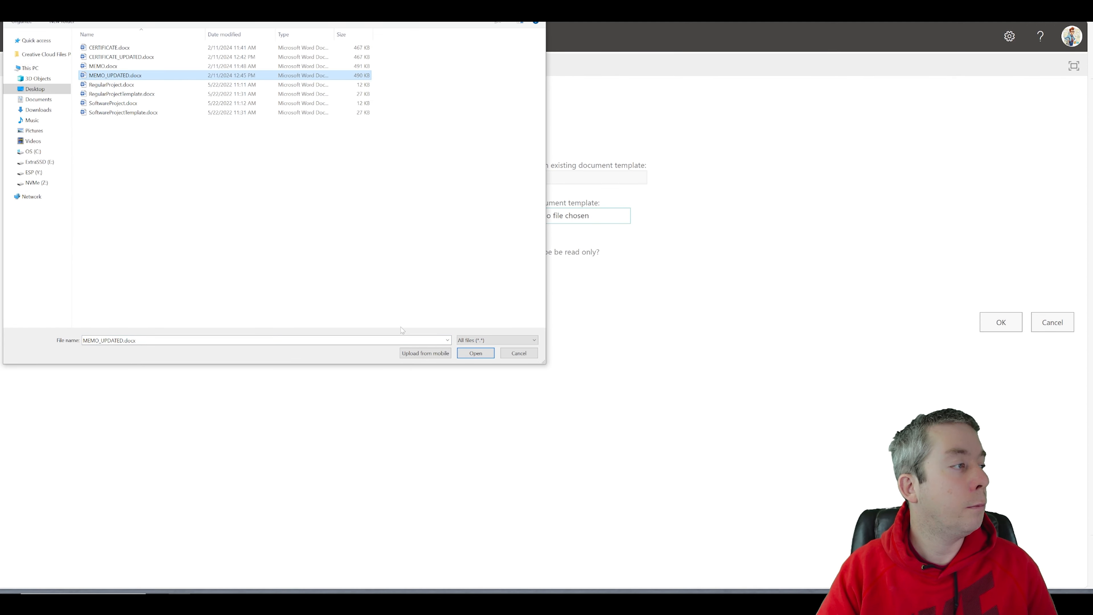
click(458, 353)
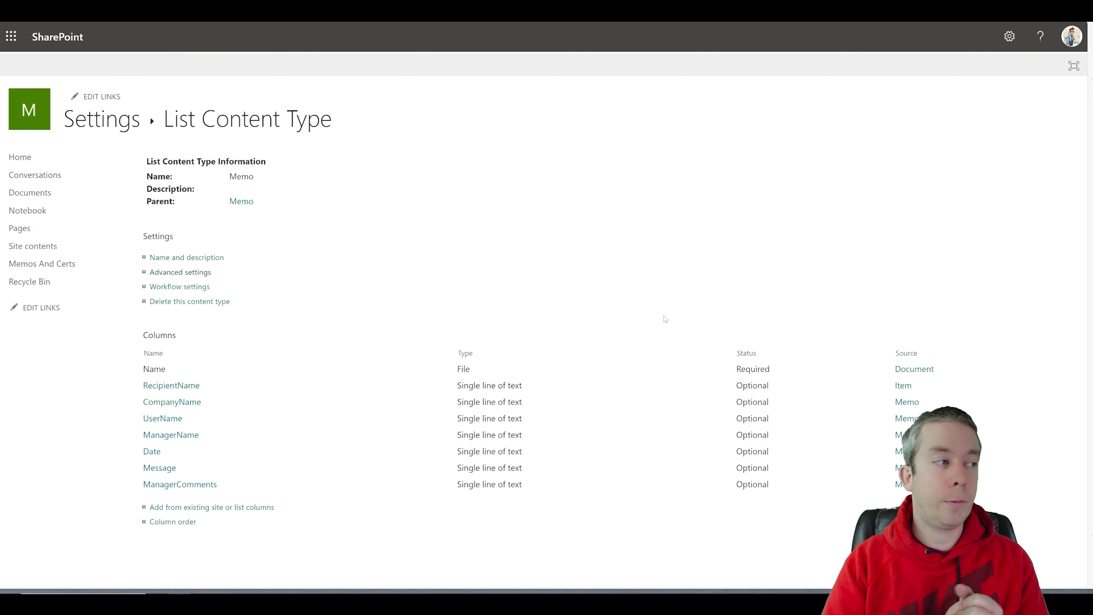
click(59, 261)
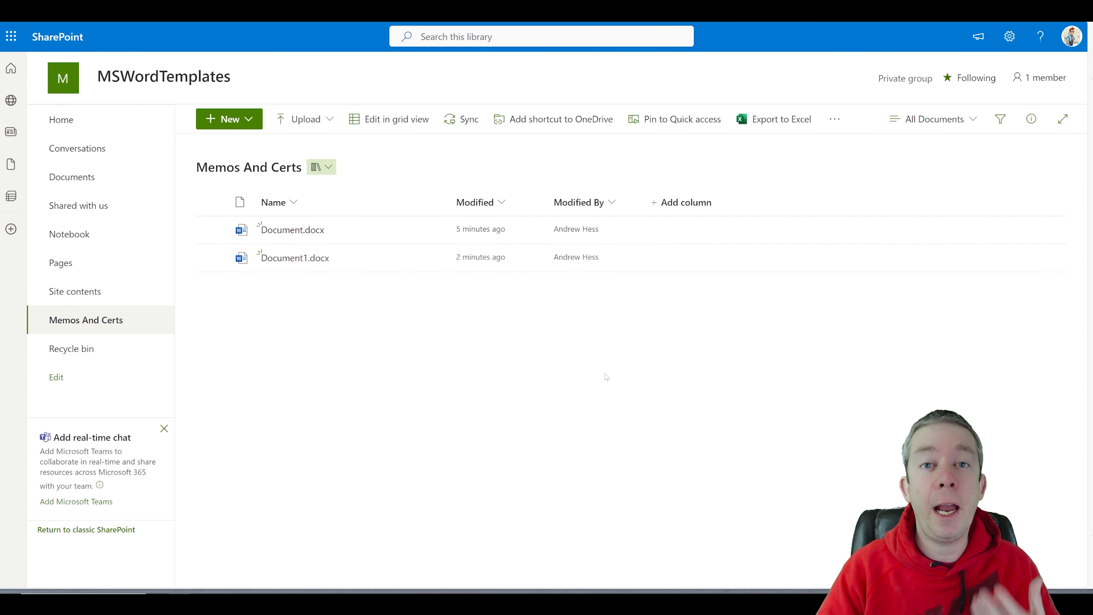
Step: Show UserName, ProjectName, Date, ManagerName, CompanyName, Message and ManagerComments columns and apply
click(673, 204)
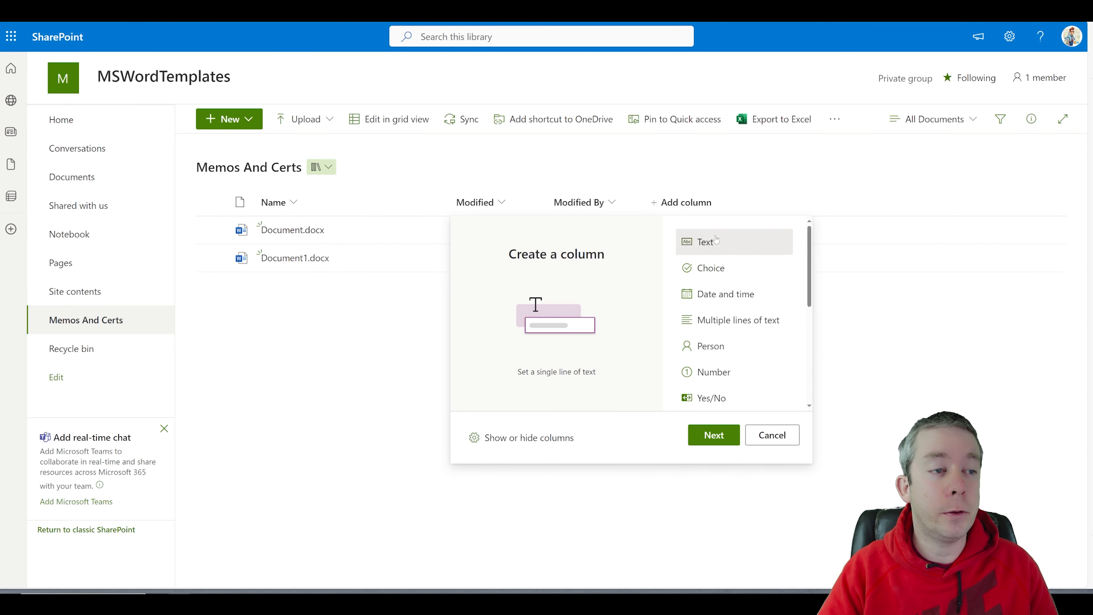
scroll(726, 343, down, 5)
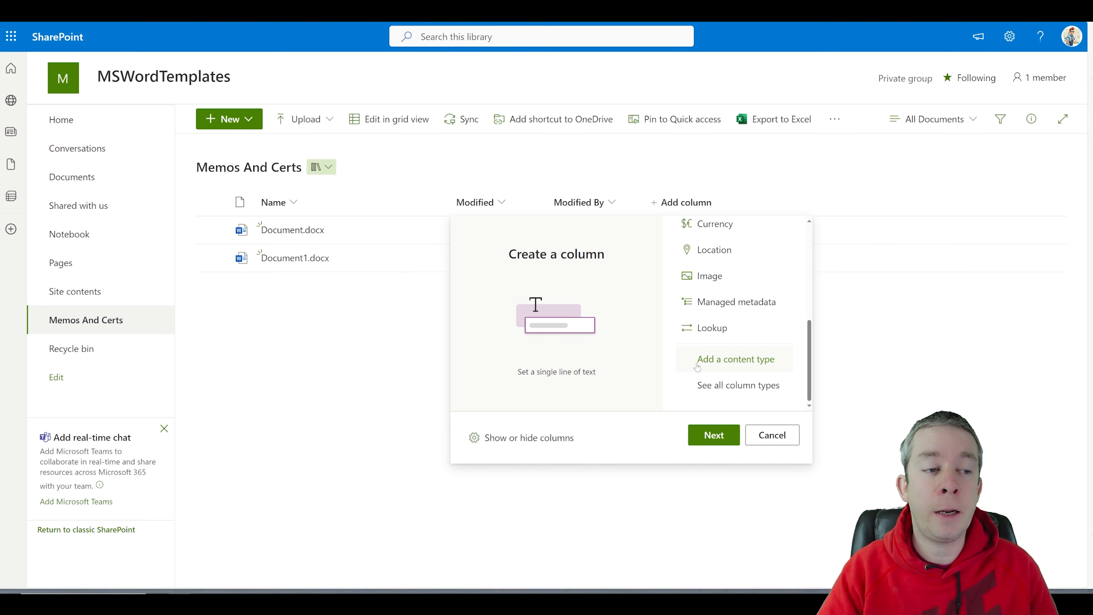
scroll(727, 361, up, 5)
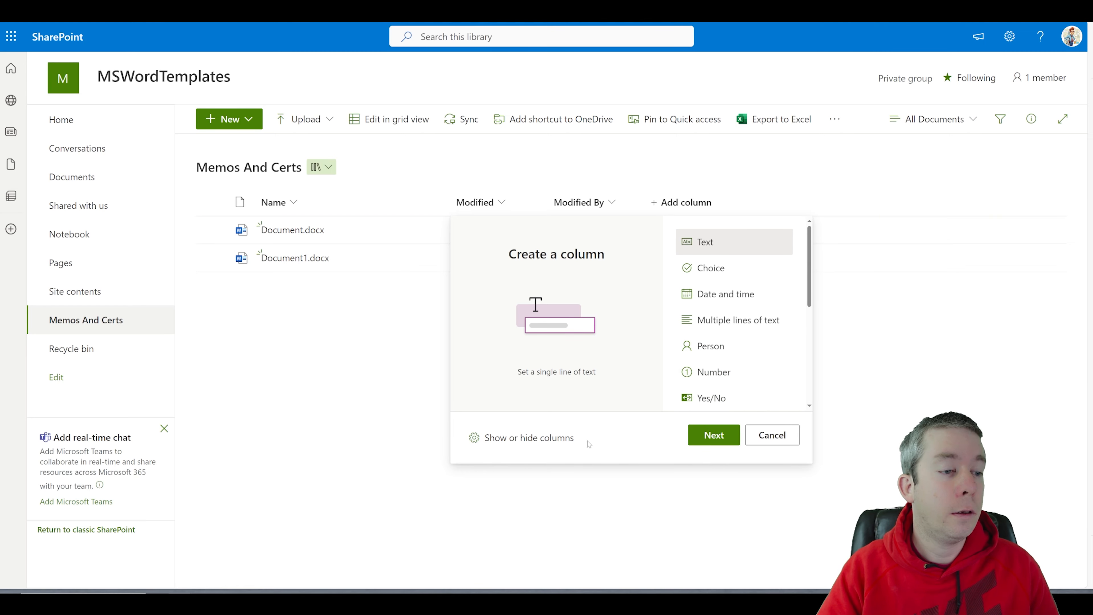
click(523, 440)
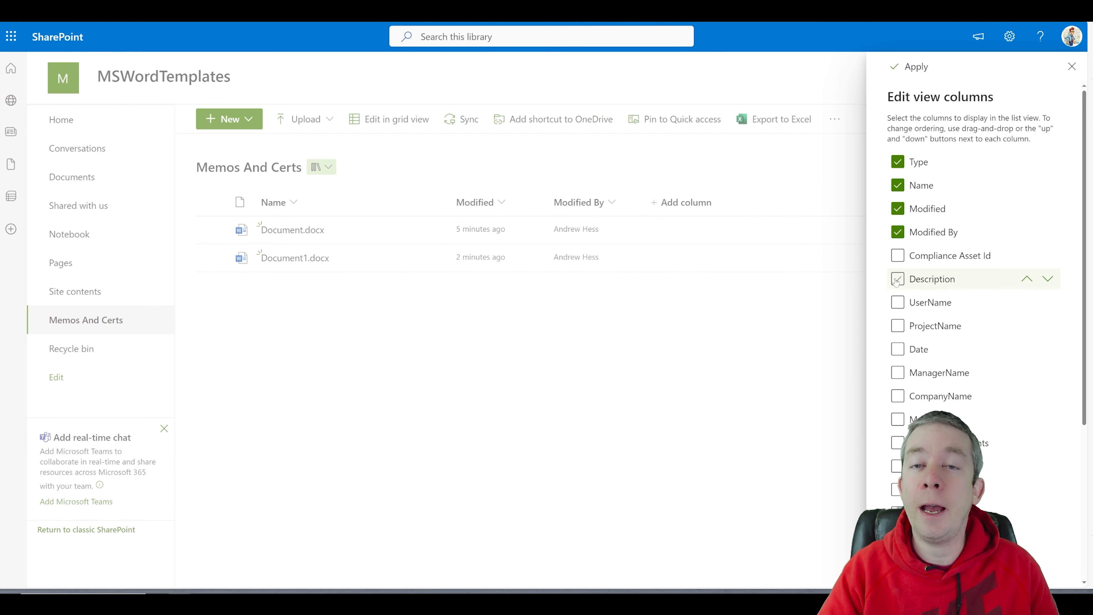
click(897, 307)
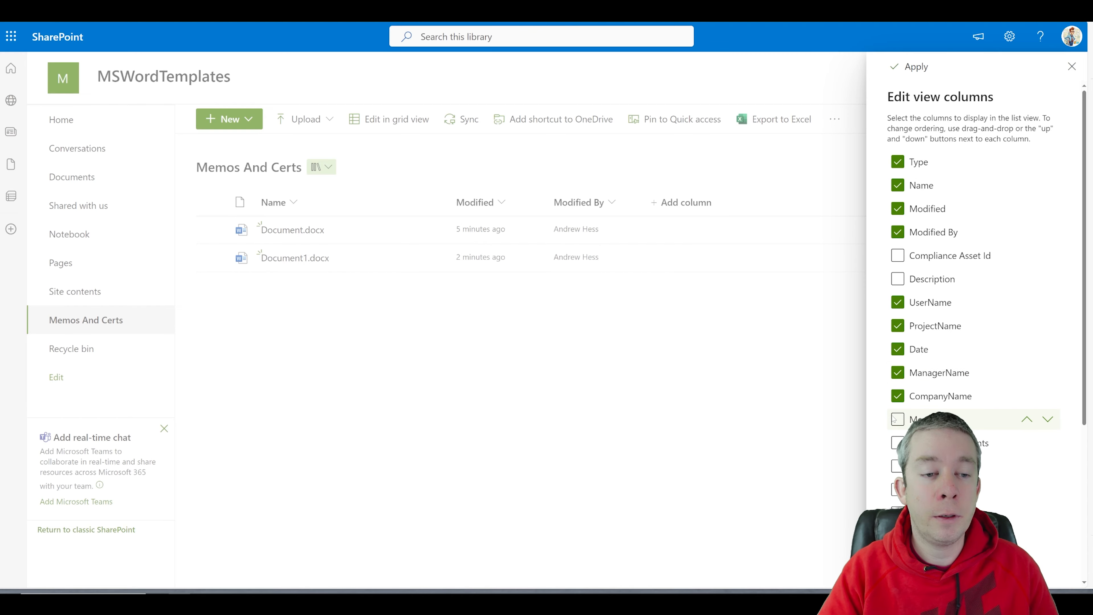
scroll(900, 424, down, 5)
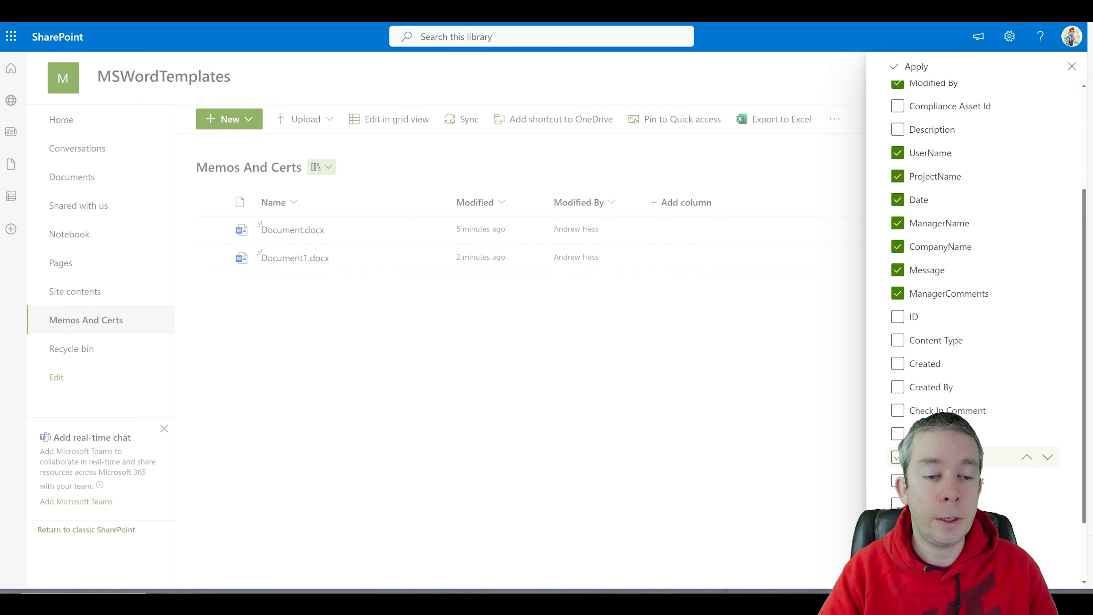
scroll(893, 492, up, 5)
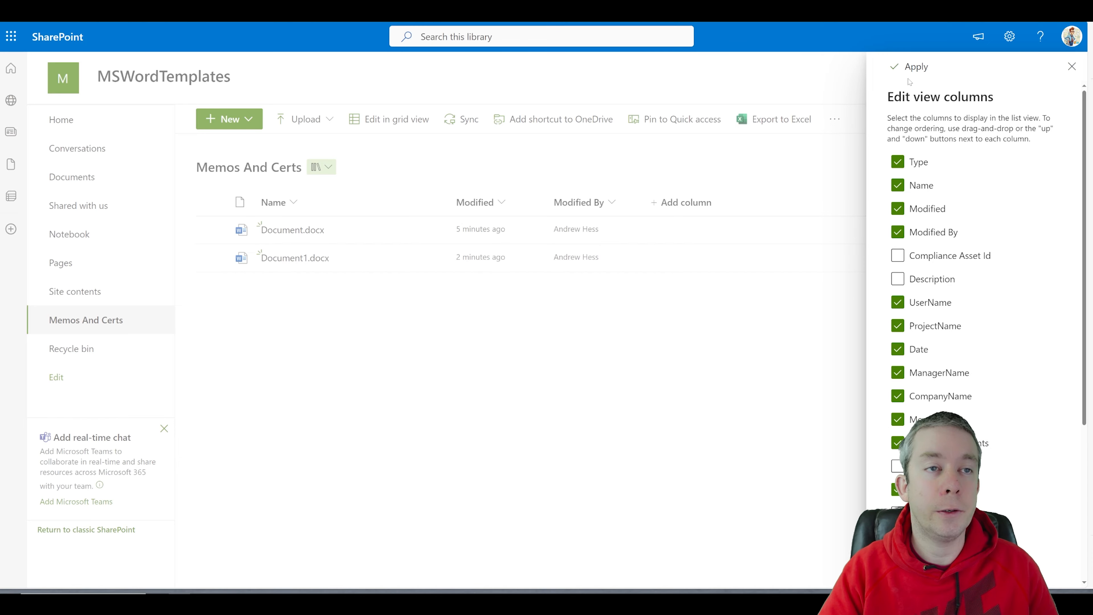
click(915, 67)
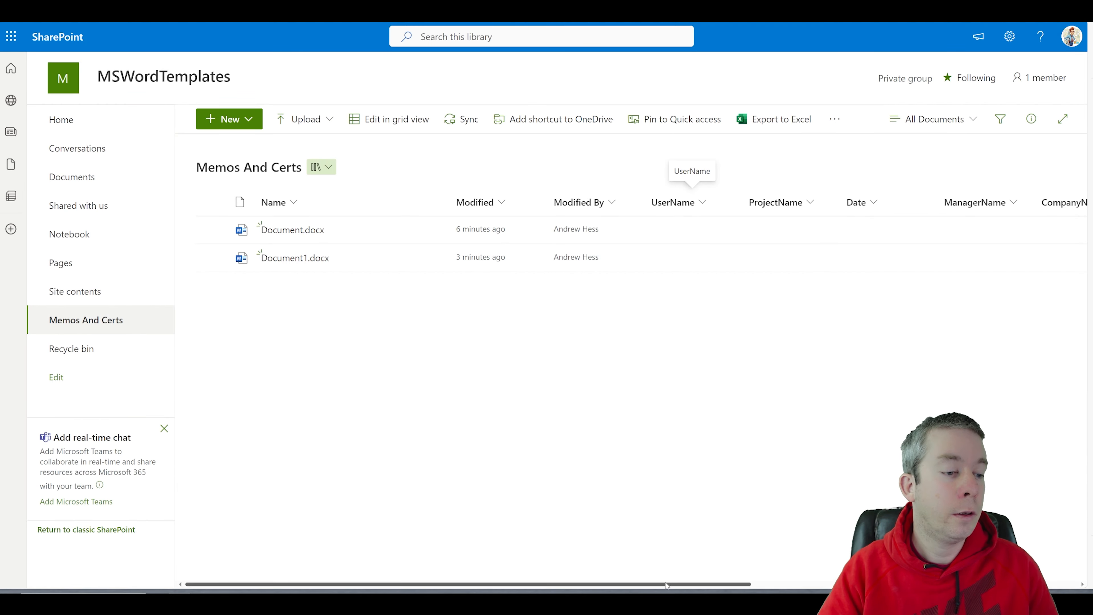
Step: Select all files and delete Document.docx and Document1.docx, confirming the deletion
drag(666, 585, 671, 555)
drag(519, 586, 487, 585)
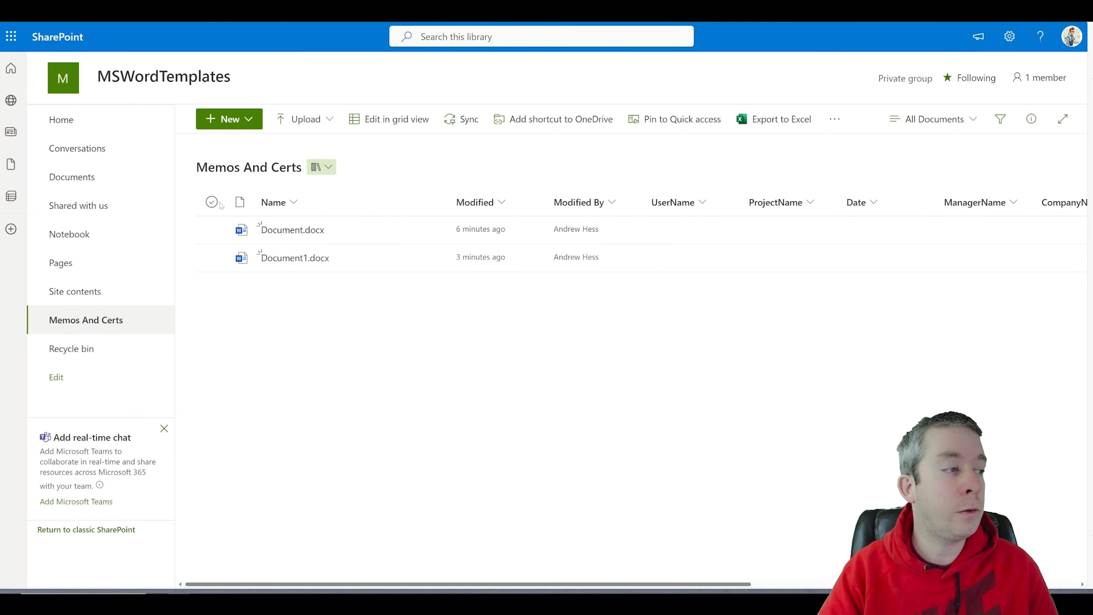
click(211, 202)
click(374, 120)
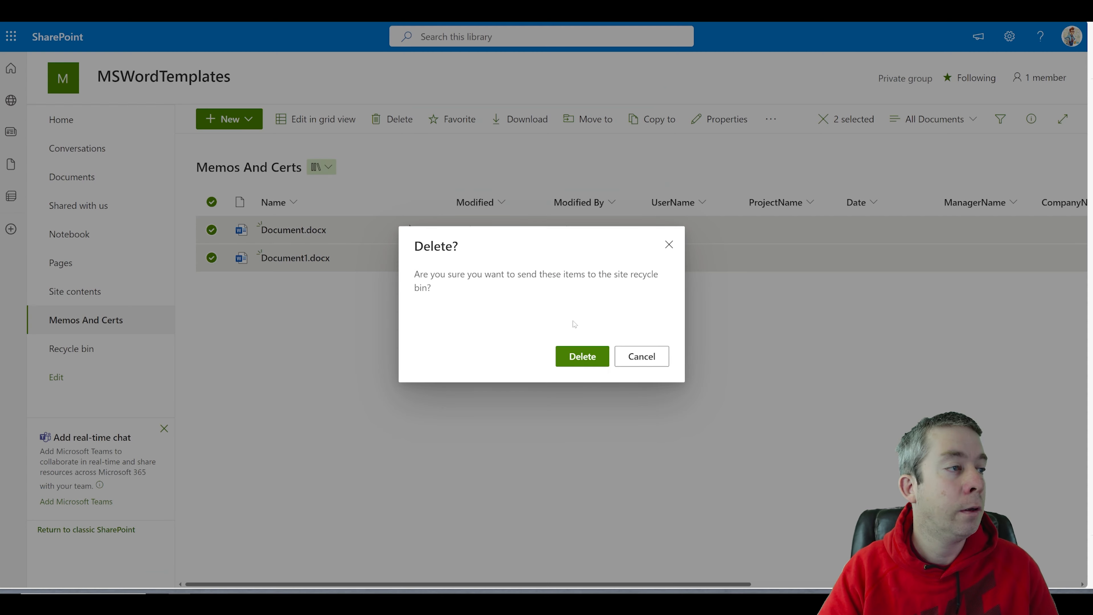
click(579, 356)
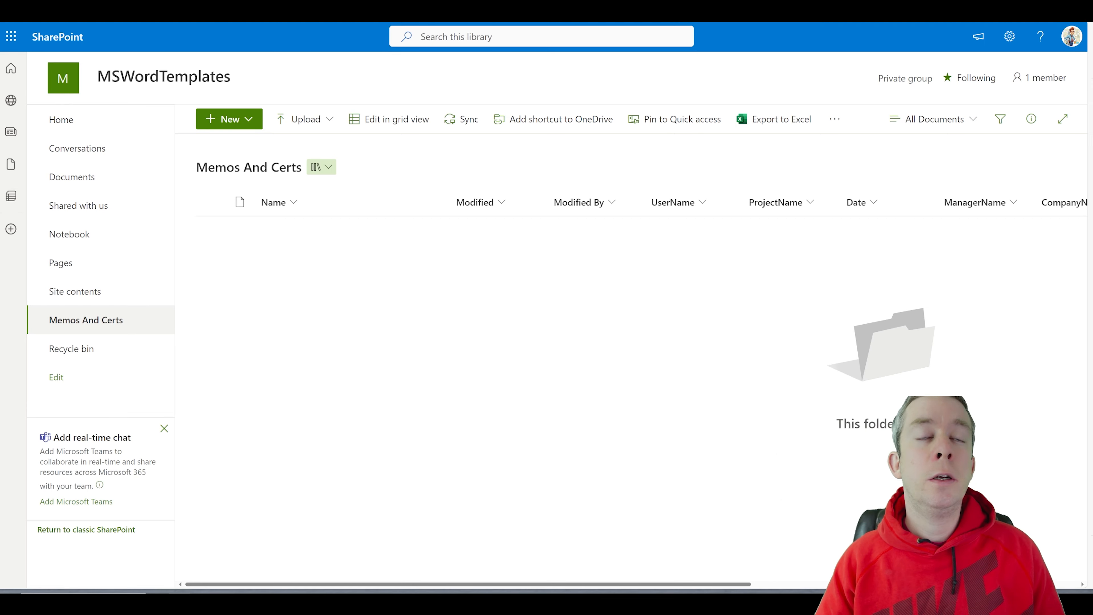
Step: Set the library's advanced settings to open documents in the client application, then return to it
click(1009, 36)
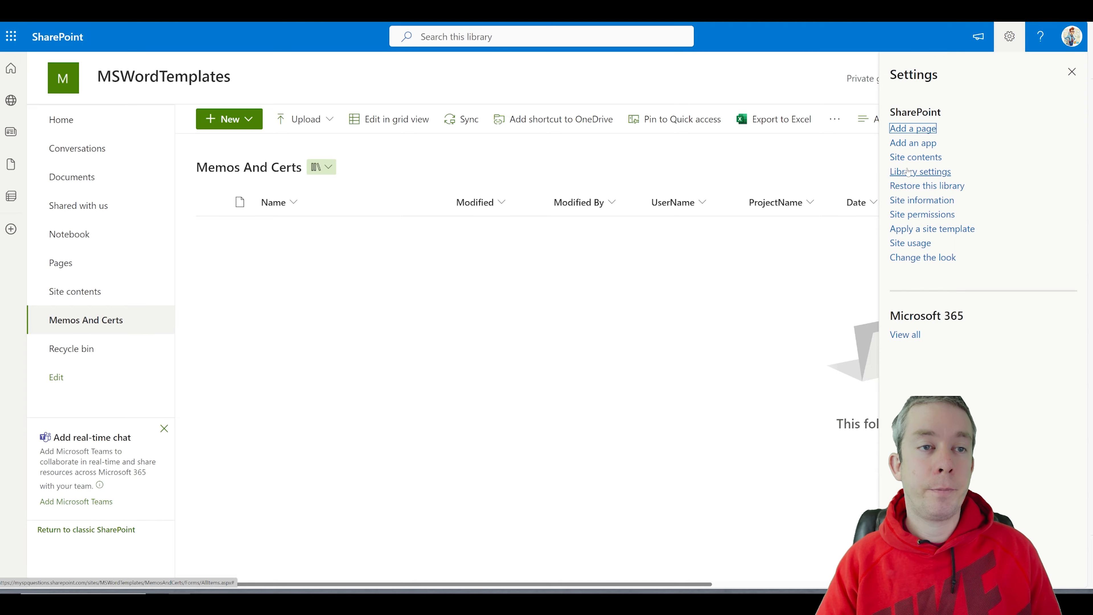
click(912, 172)
click(907, 218)
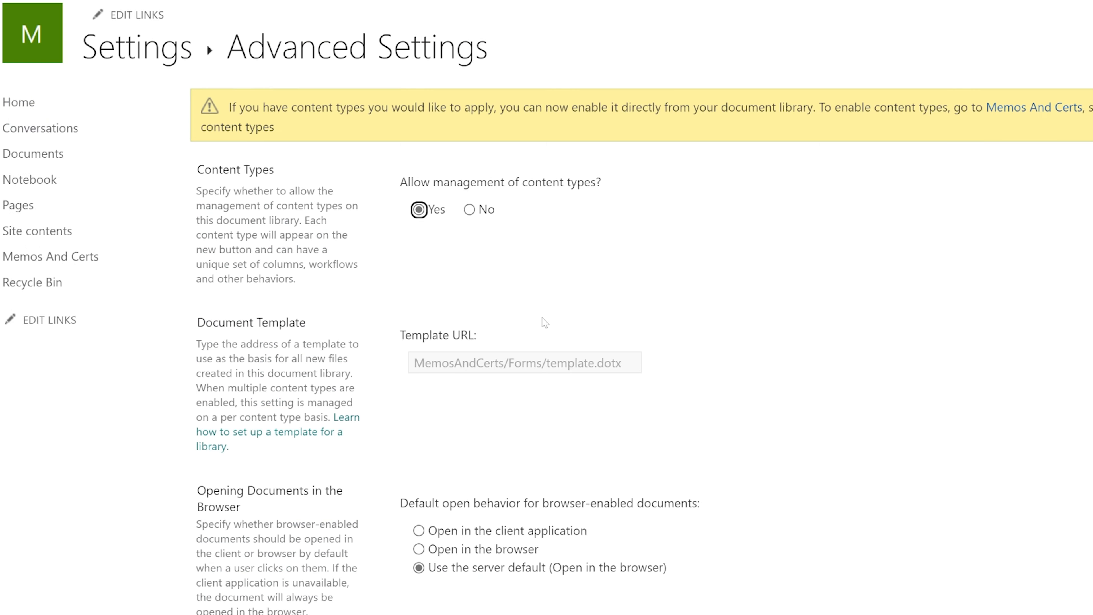
scroll(541, 319, down, 20)
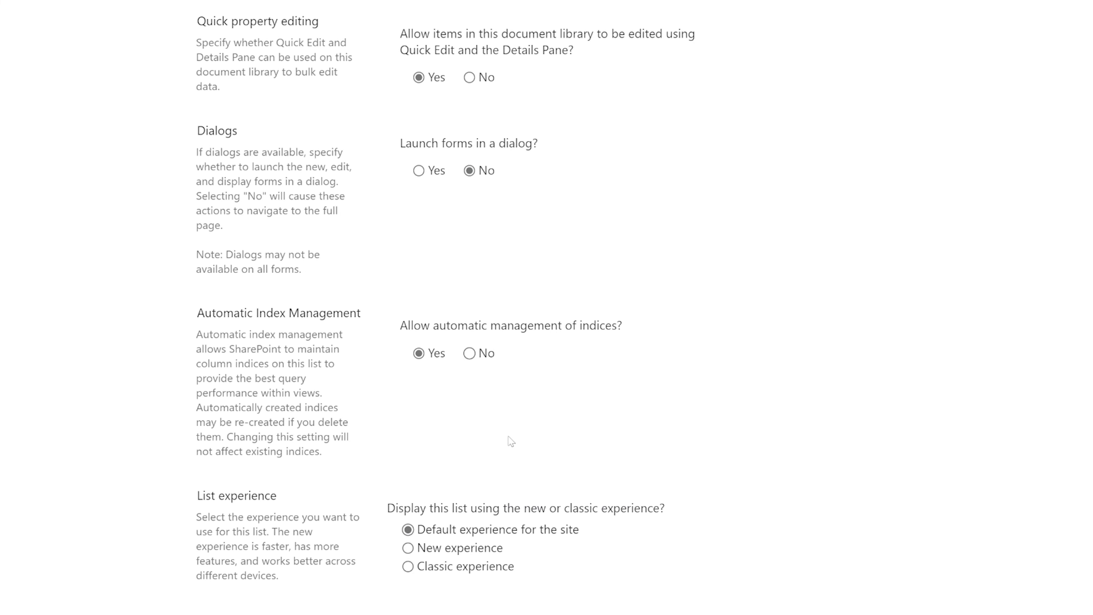
scroll(431, 341, up, 20)
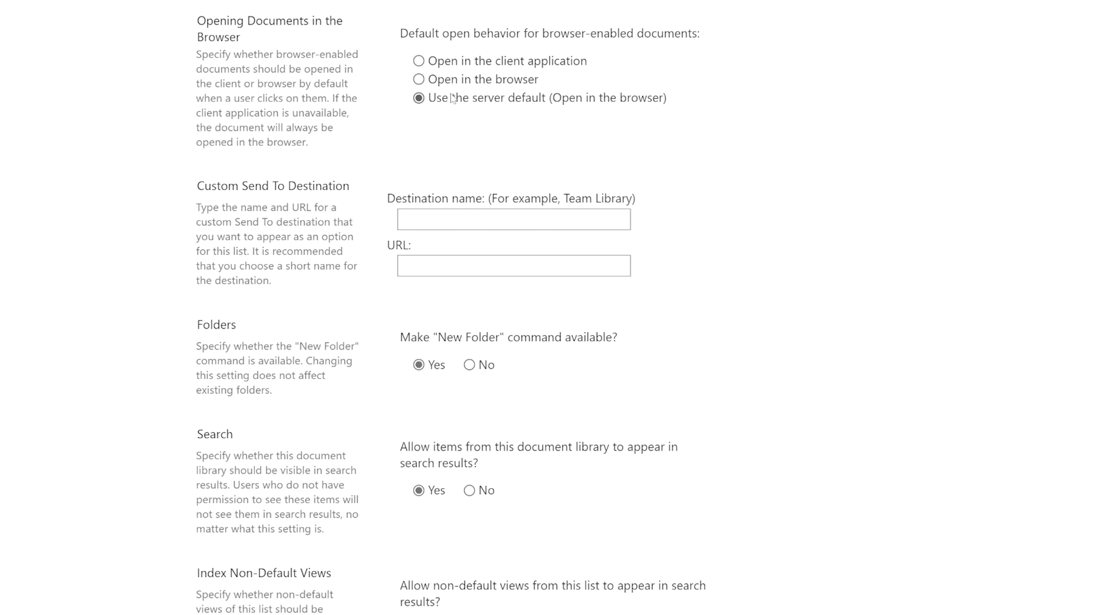
click(437, 64)
scroll(646, 234, up, 8)
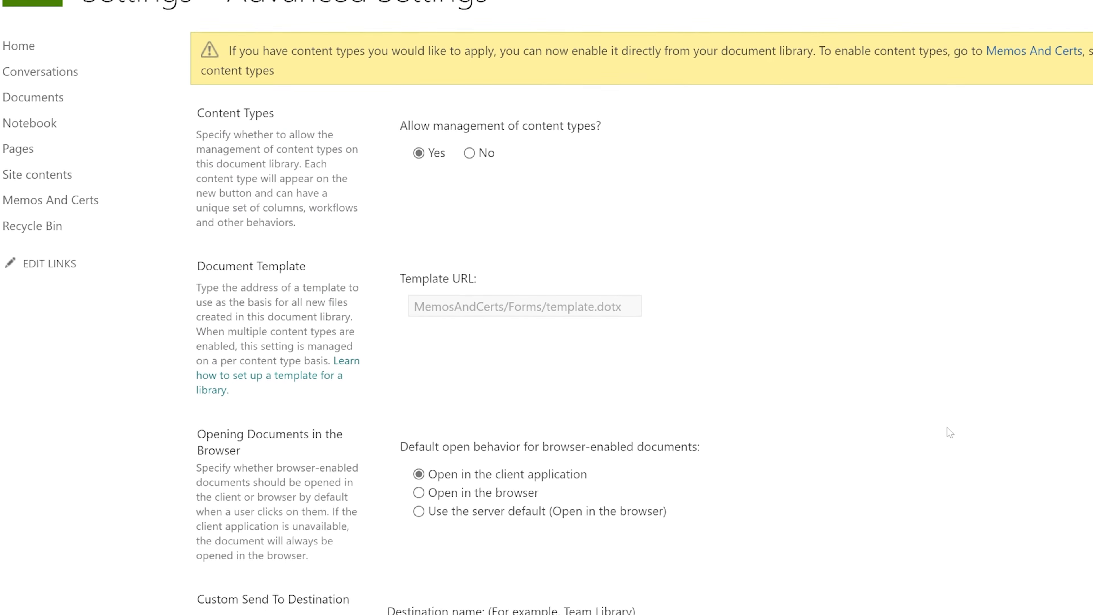
scroll(950, 431, down, 20)
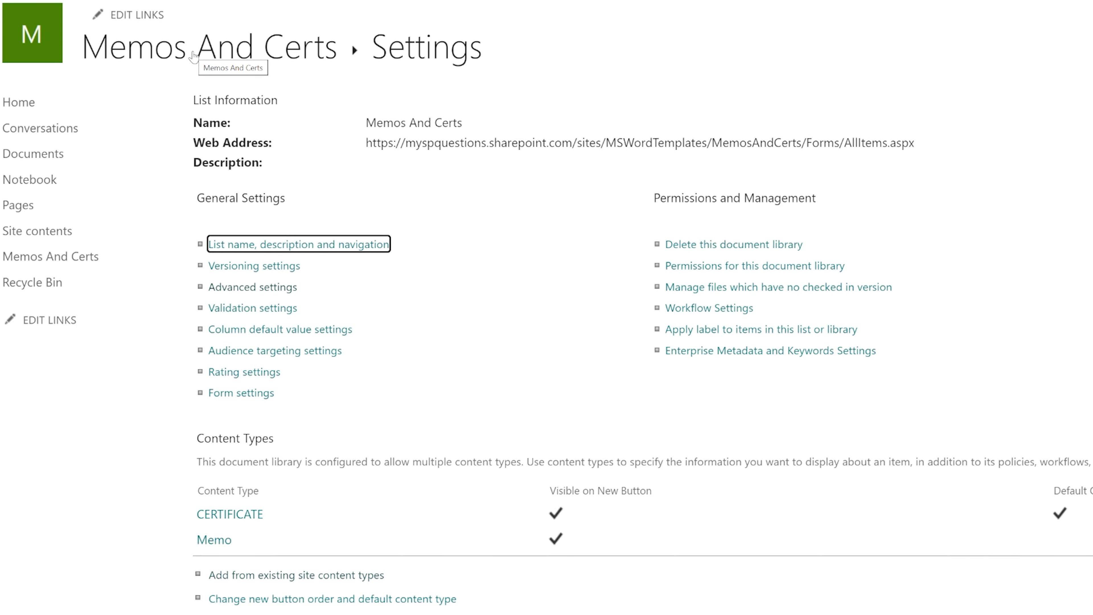
click(193, 56)
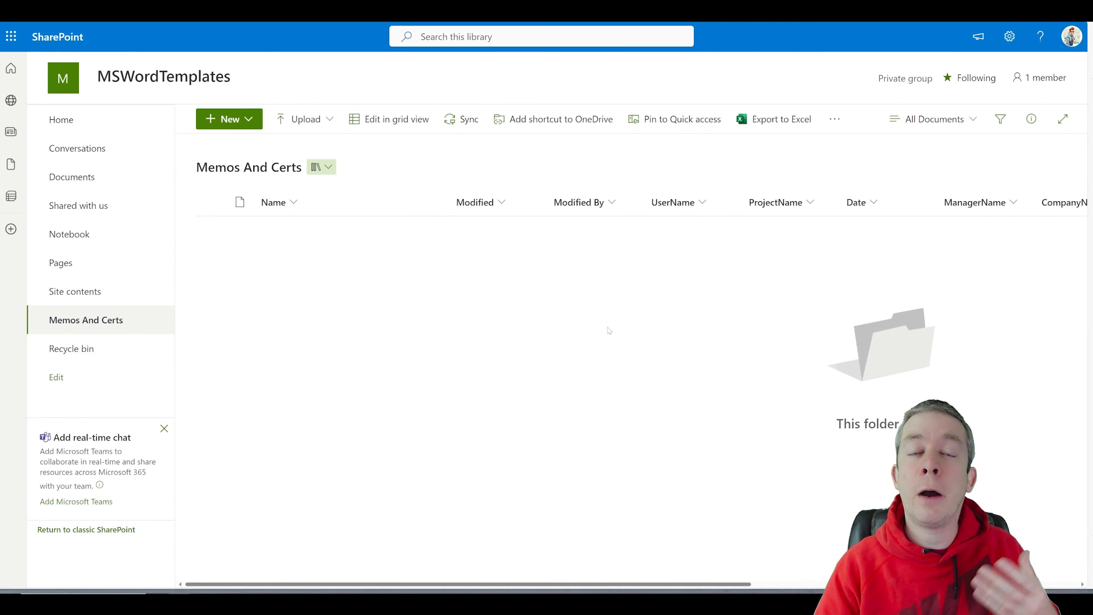
Step: Create a new CERTIFICATE document and enter the user's name in the UserName field
click(226, 119)
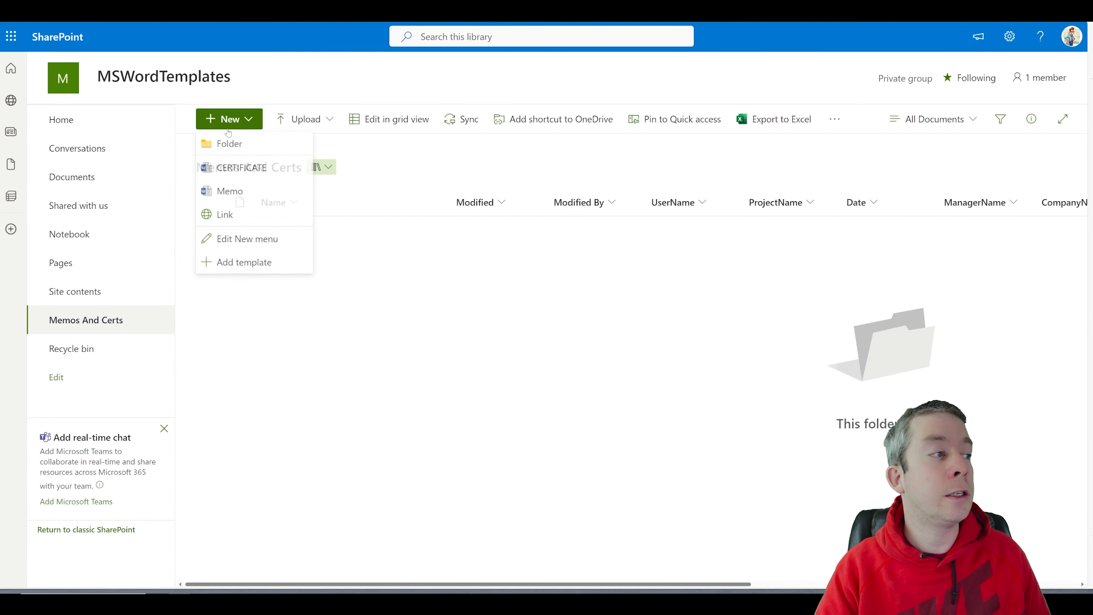
click(229, 170)
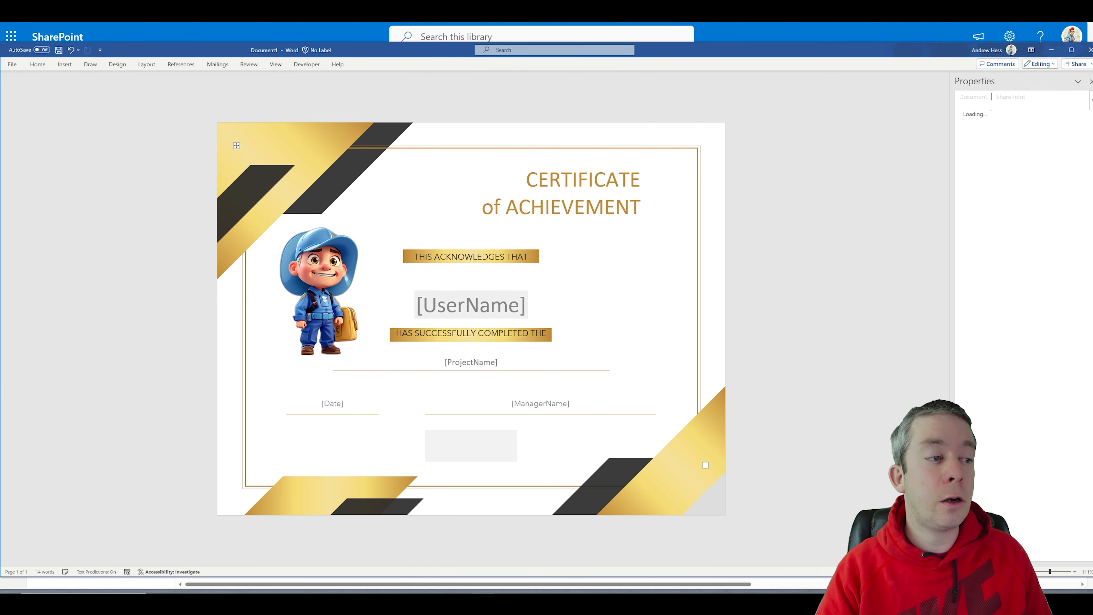
click(483, 306)
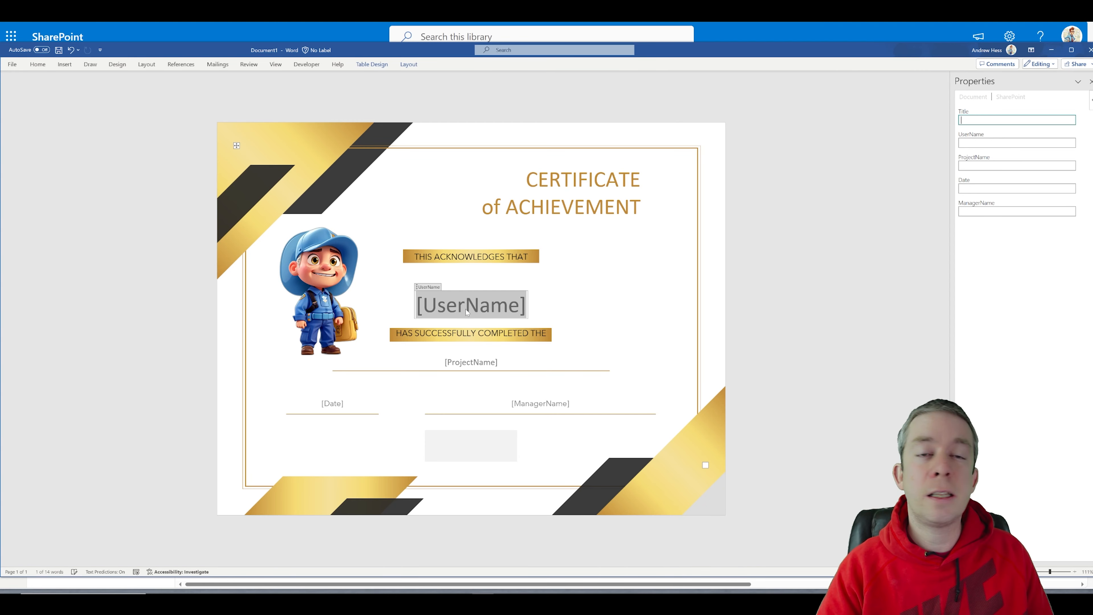
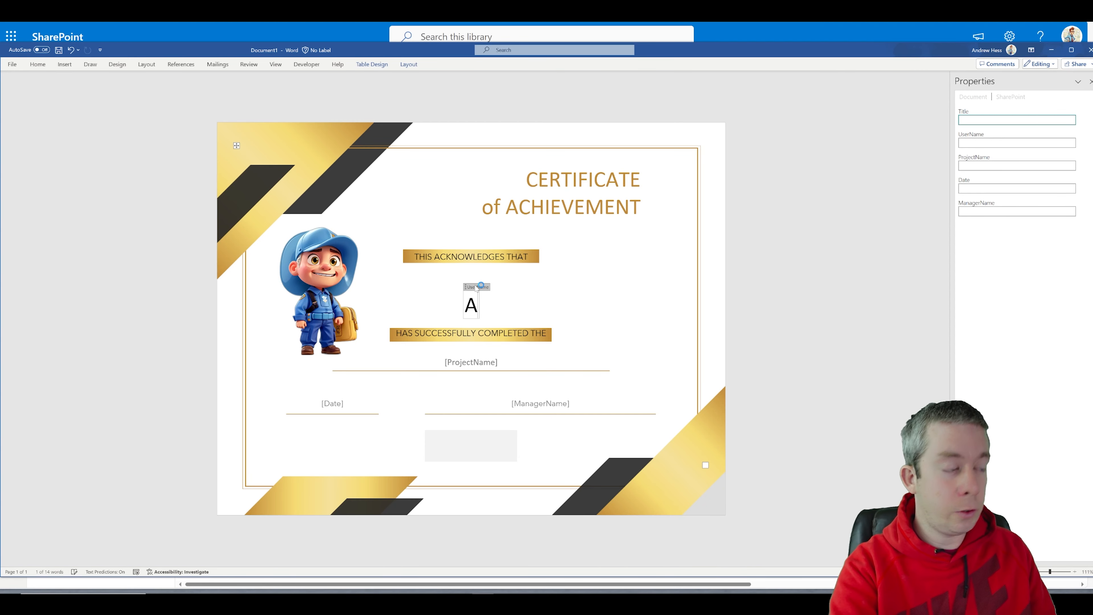
Step: Fill ProjectName with Template Project, Date with 2/10/2024 and ManagerName with Superman
click(471, 364)
text(Template)
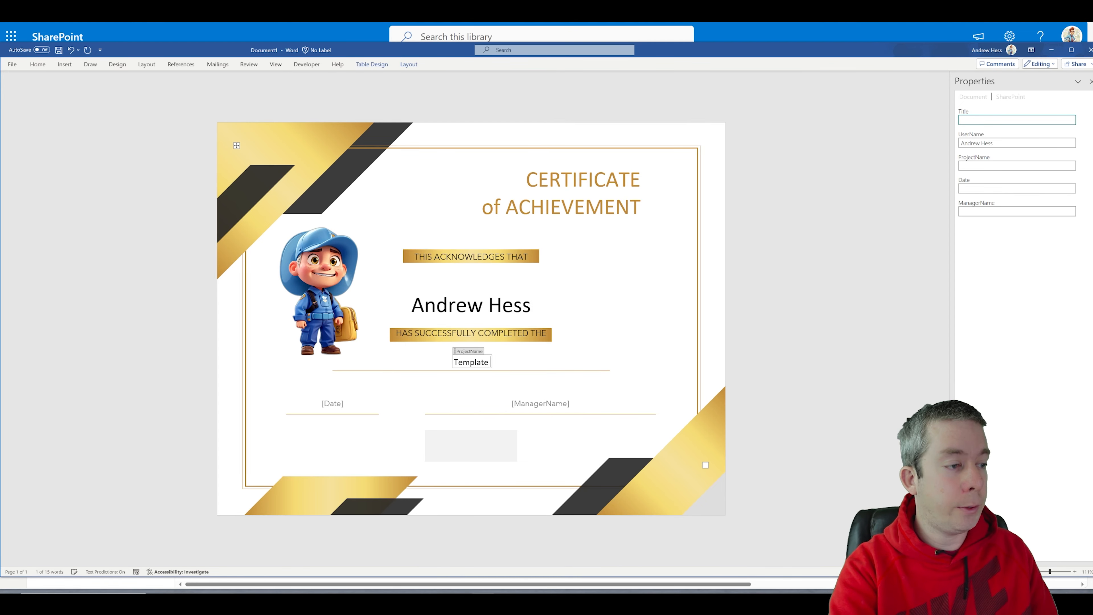
text( Project)
key(Tab)
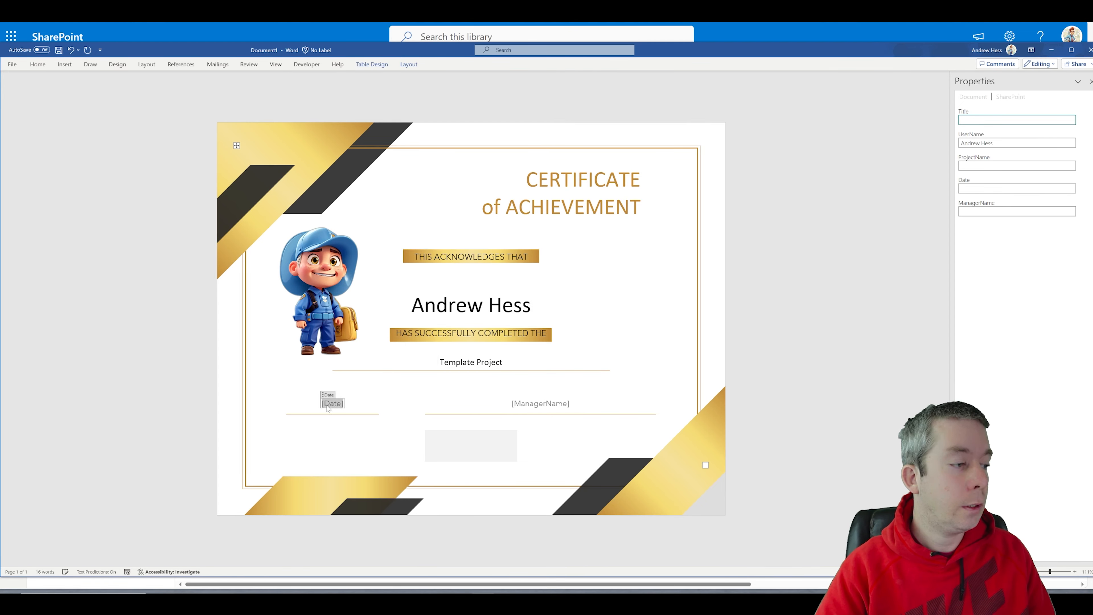
key(BackSpace)
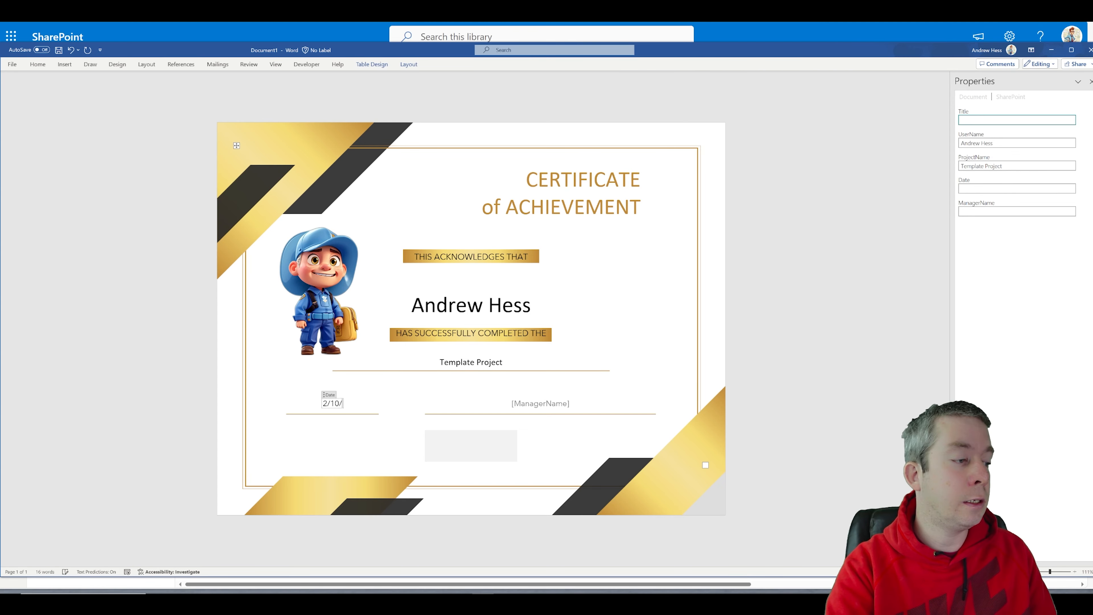
text(2/10/2024)
key(Tab)
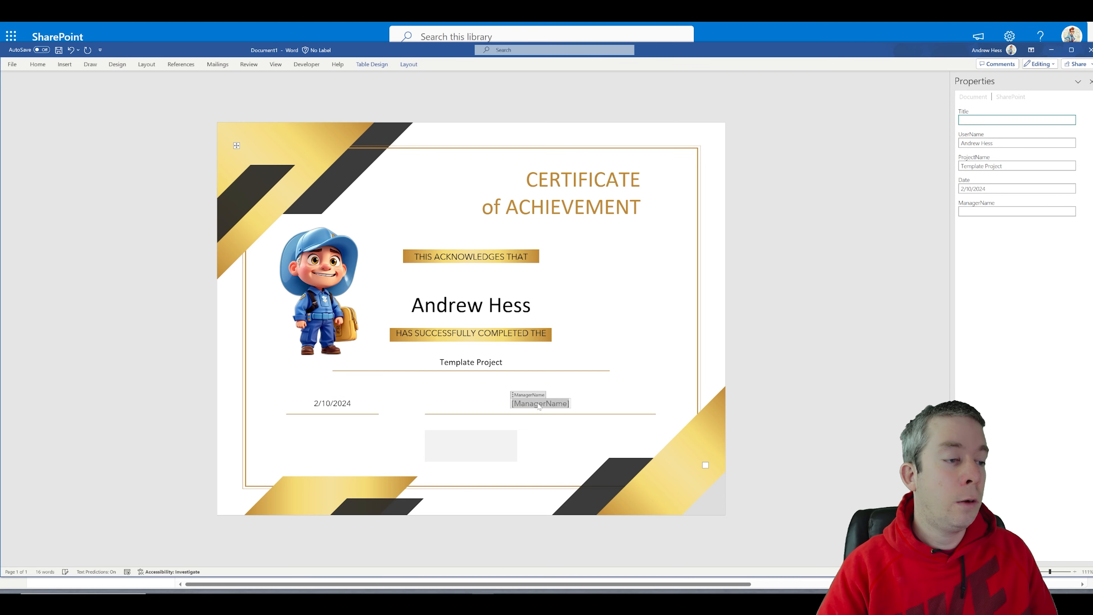
text(Superman)
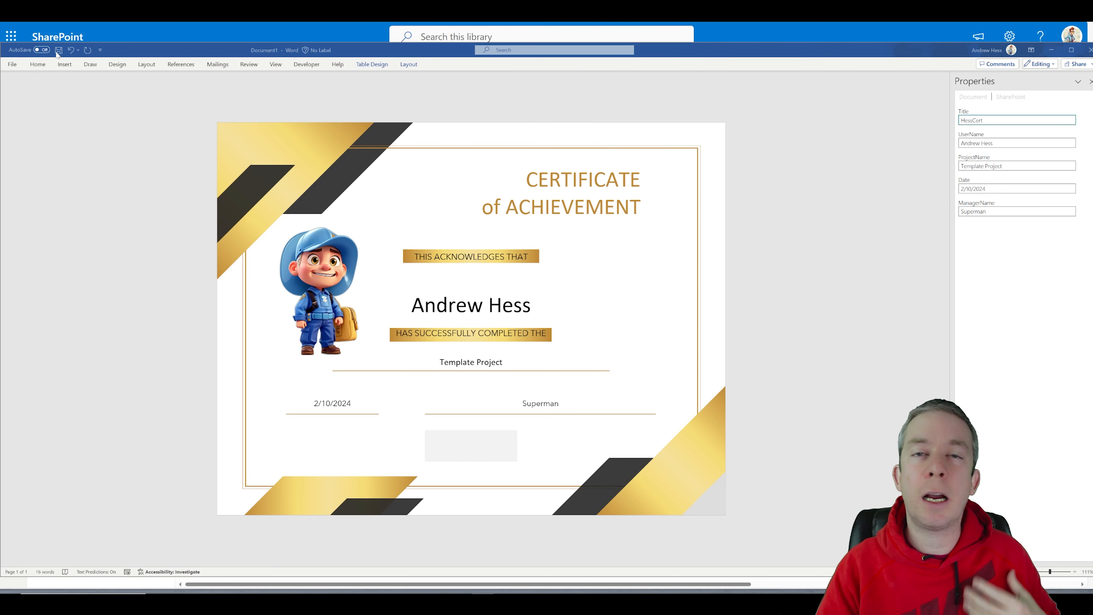
Step: Save the certificate as CERTIFICATE.docx to the MemosAndCerts library and close Word
click(63, 163)
click(58, 49)
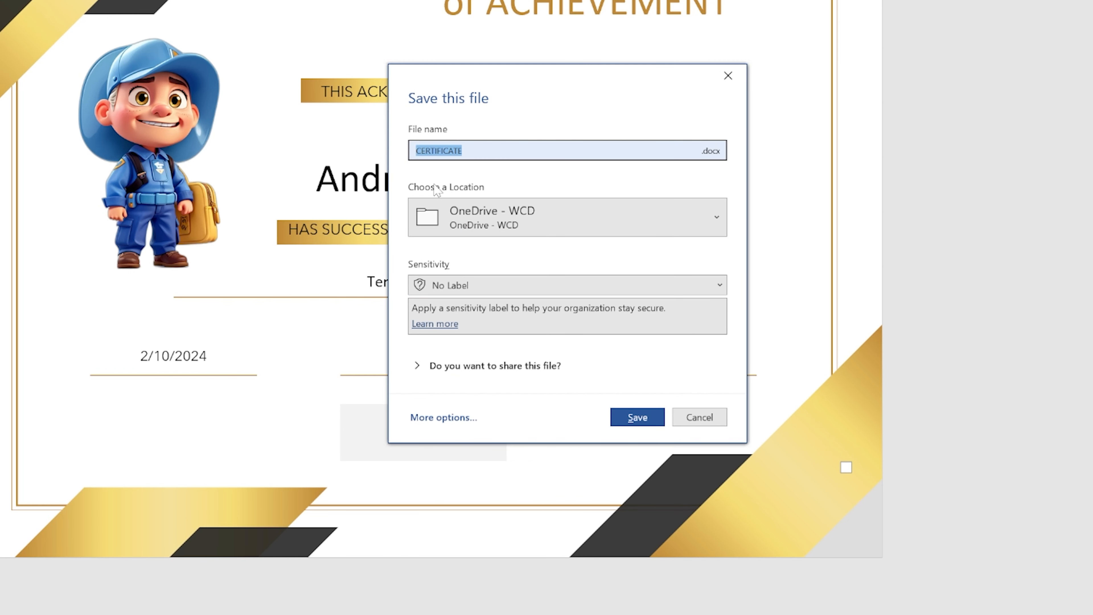
click(590, 213)
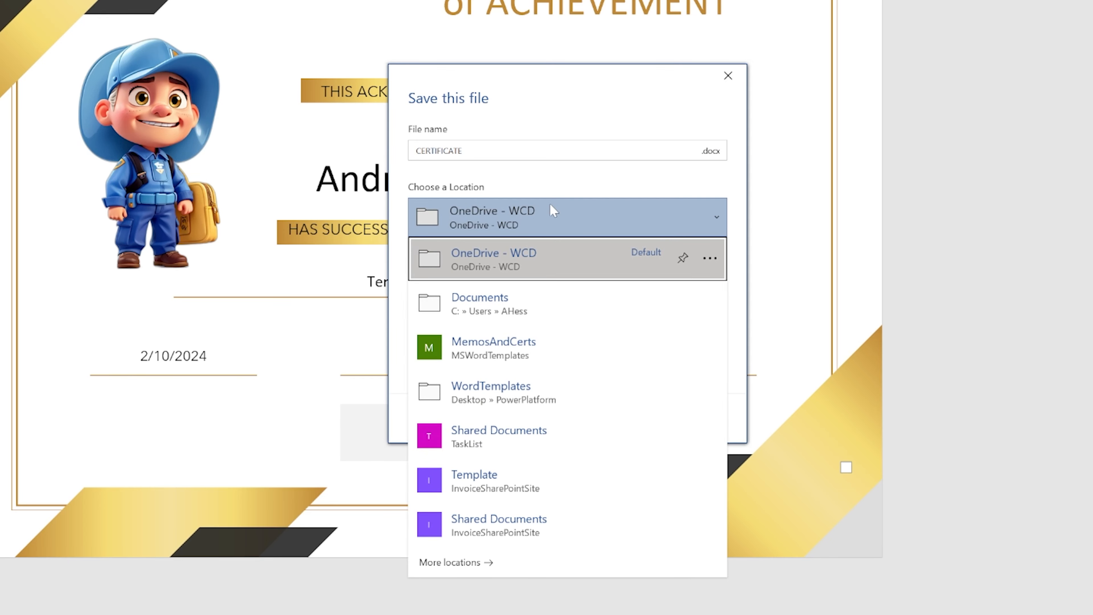
click(491, 353)
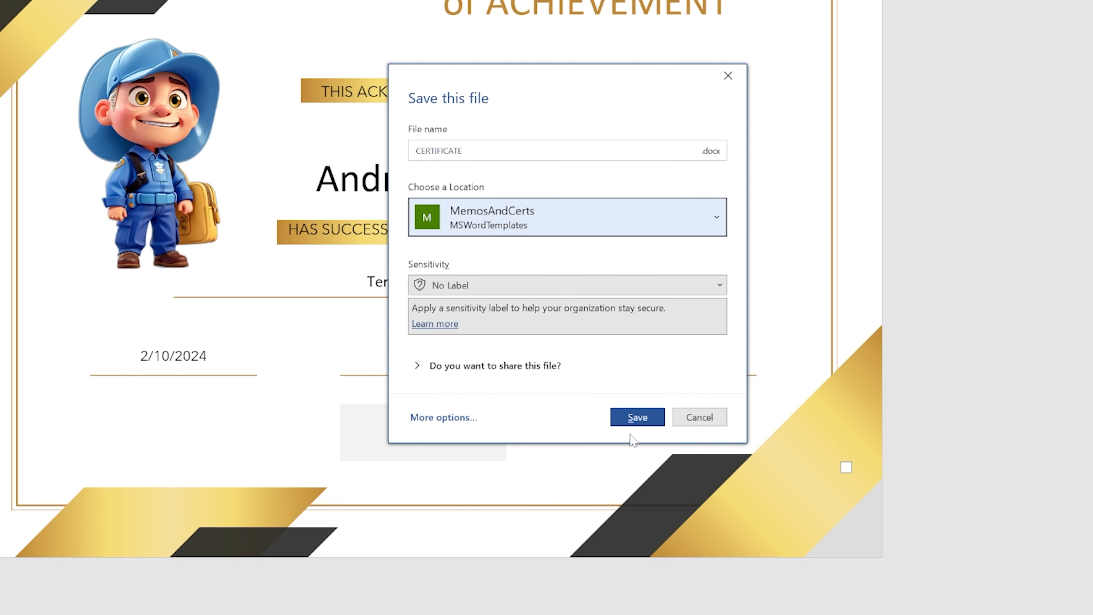
click(637, 417)
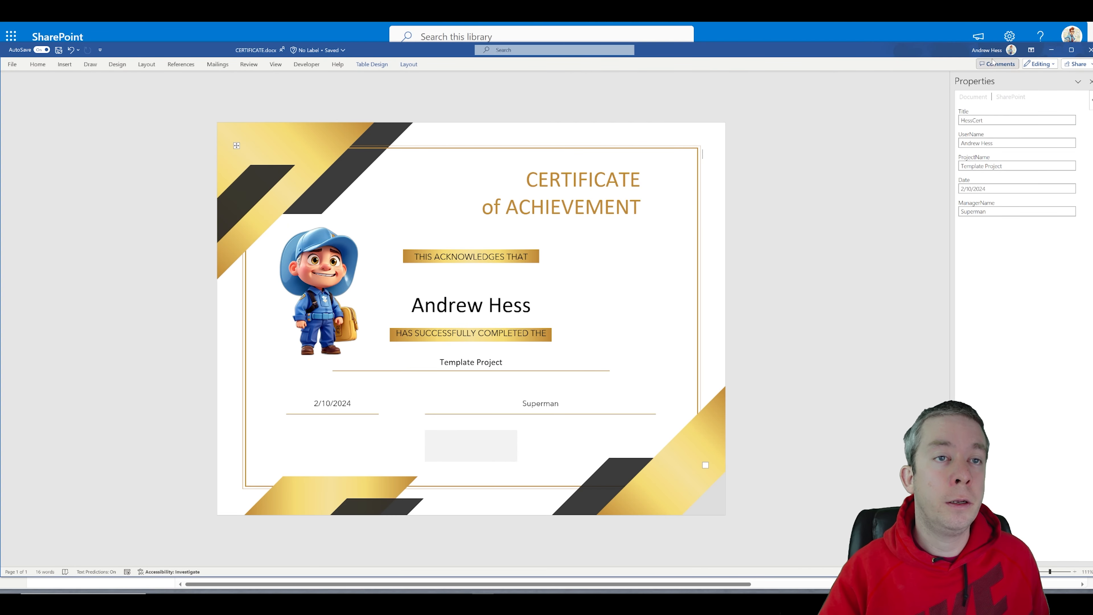
click(1087, 51)
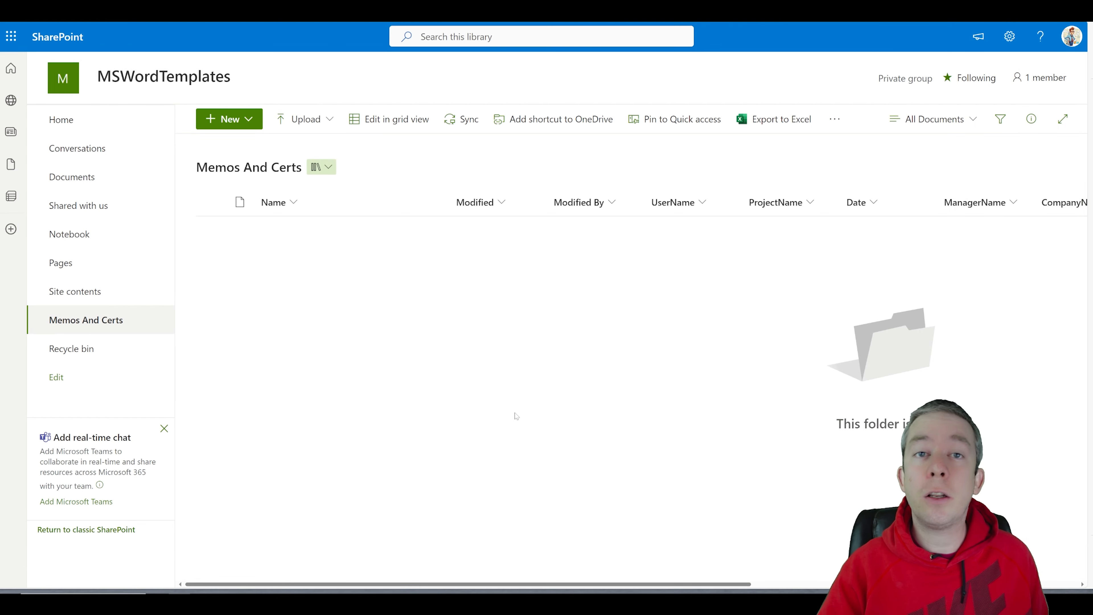
Step: Reload the library and check that CERTIFICATE.docx shows Template Project, 2/10/2024 and Superman
key(F5)
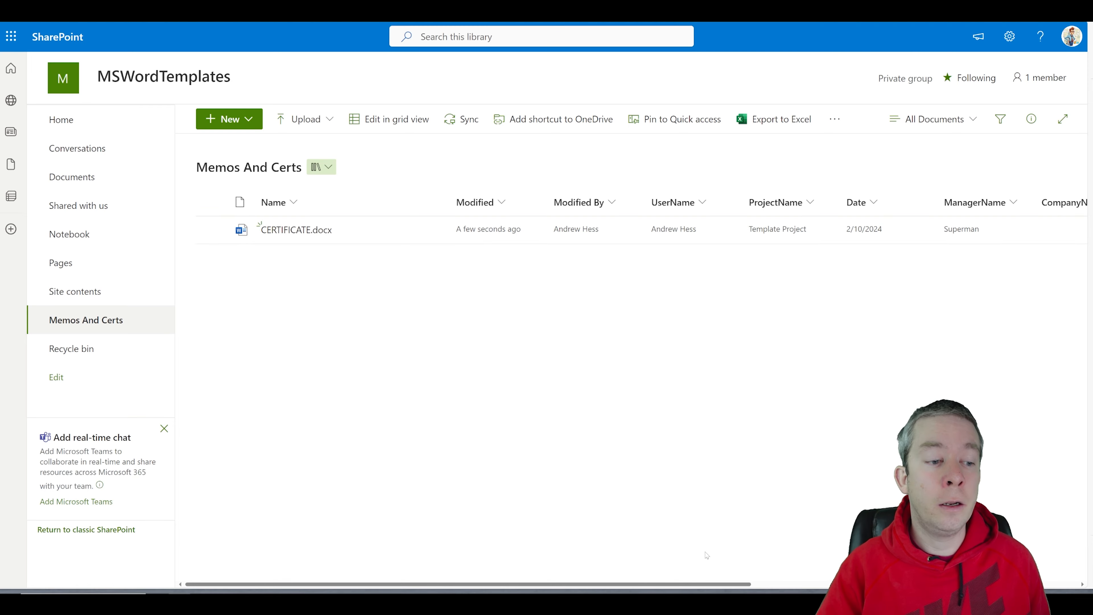
drag(704, 583, 646, 549)
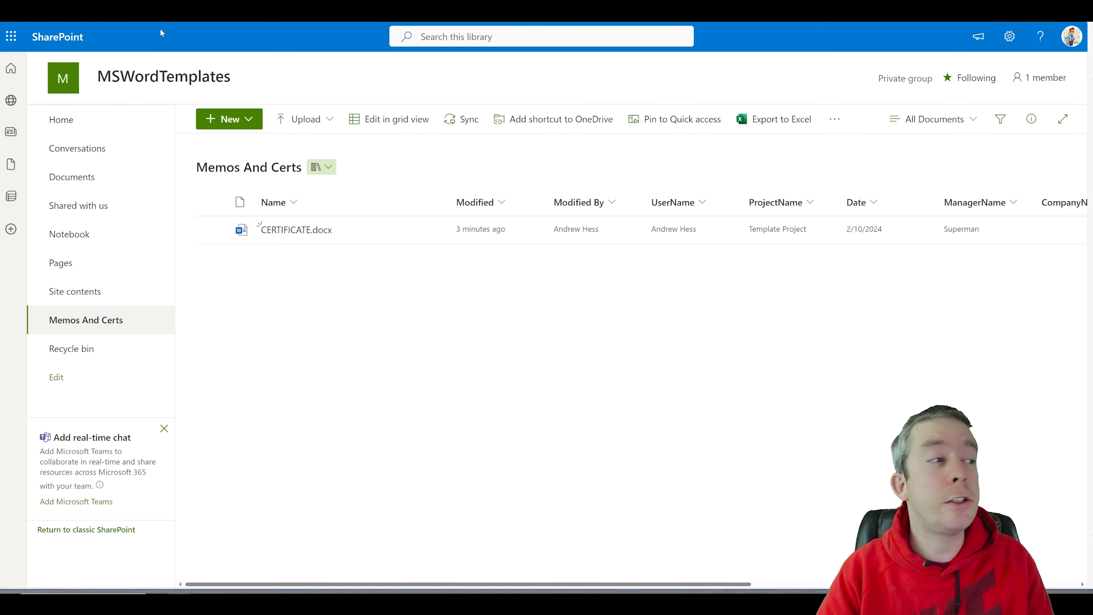
Step: Create a new memo from the template with company MYSPQUESTIONS and the recipient's name
click(229, 118)
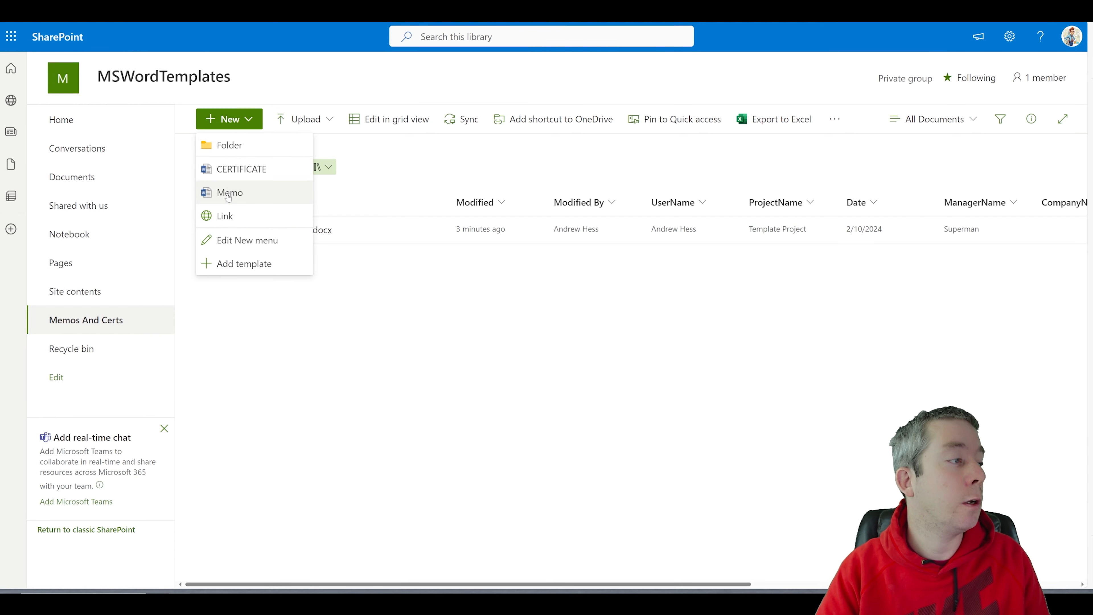
click(234, 191)
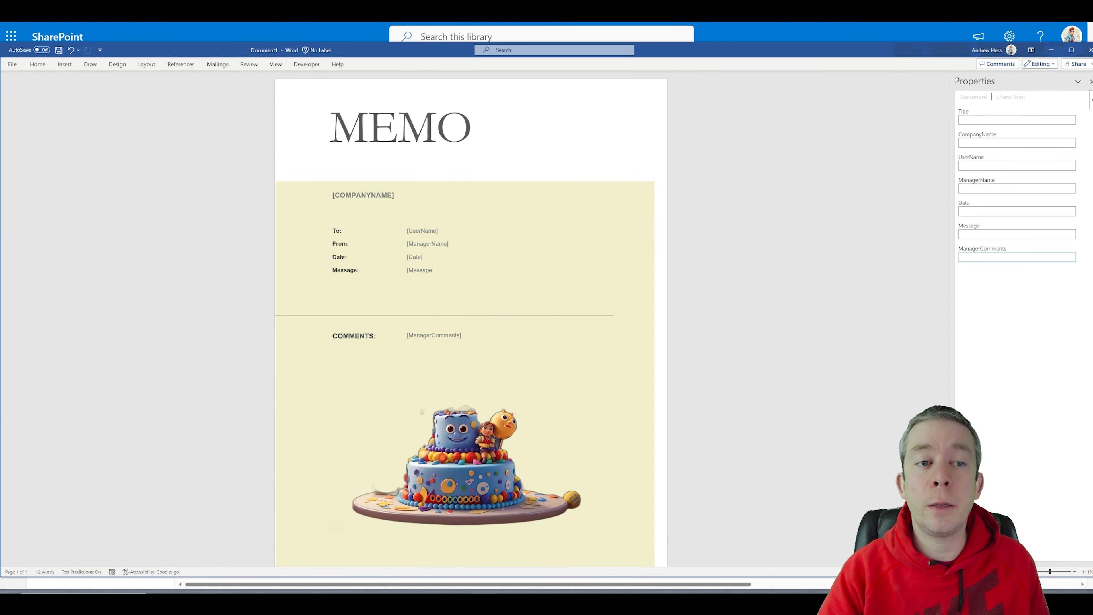
click(390, 197)
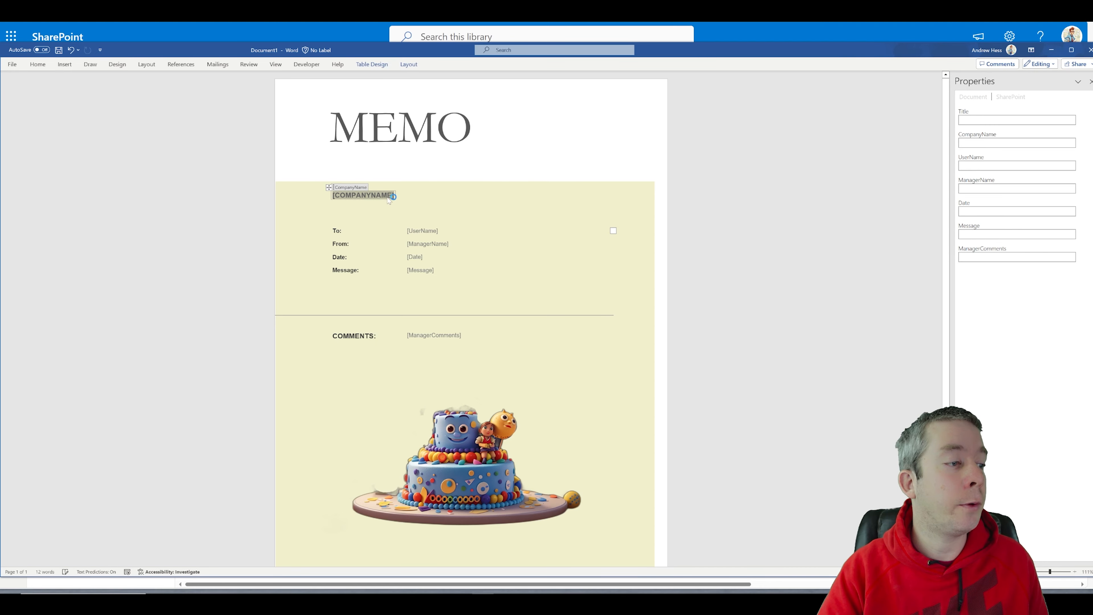
text(MY)
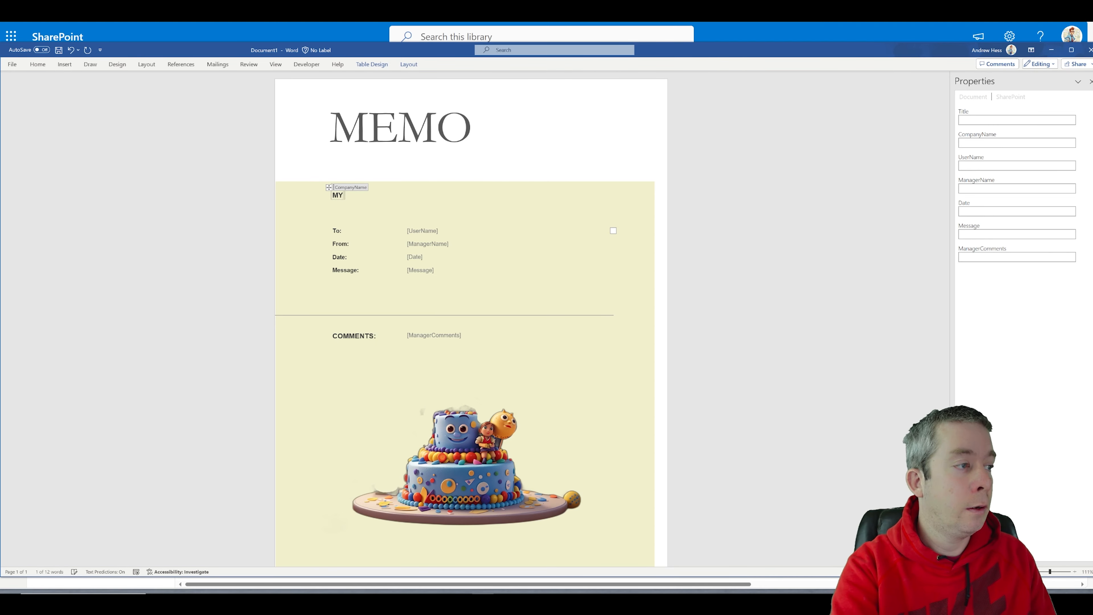
text(SPQUESTIONS)
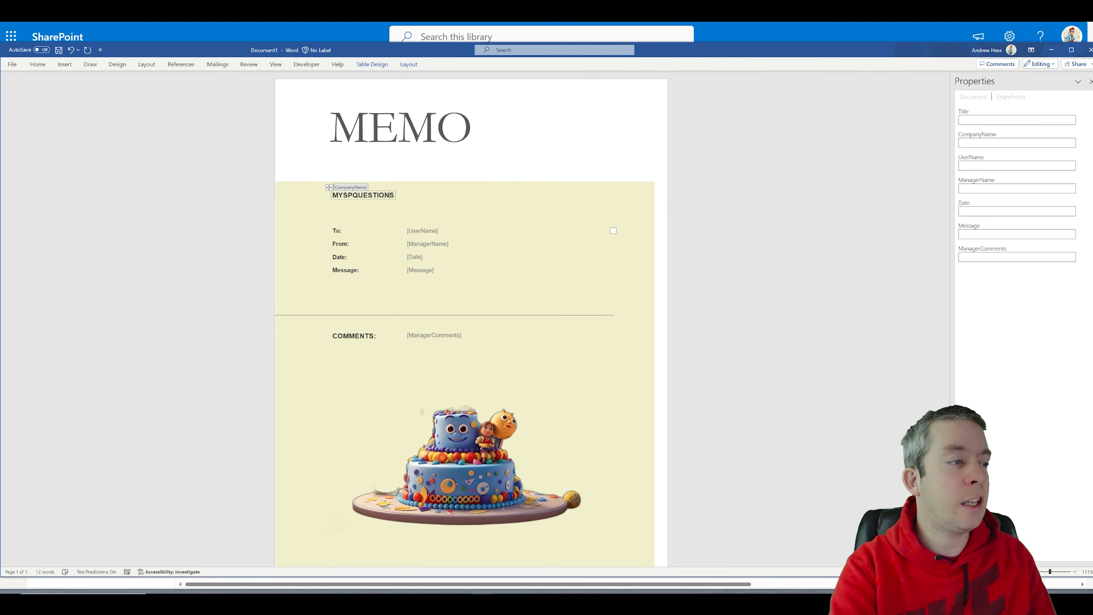
click(425, 233)
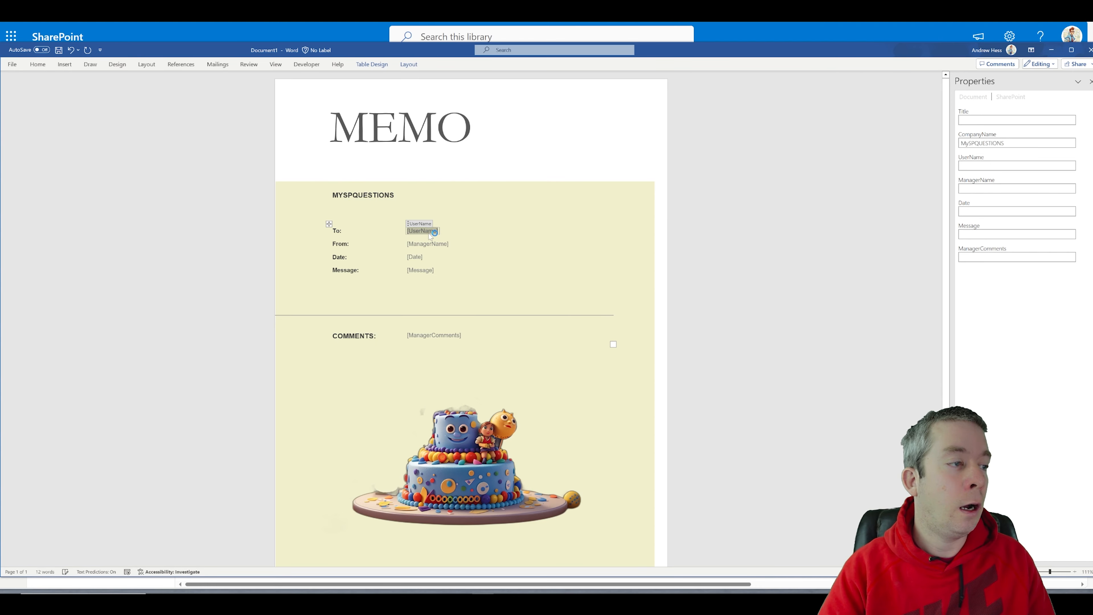
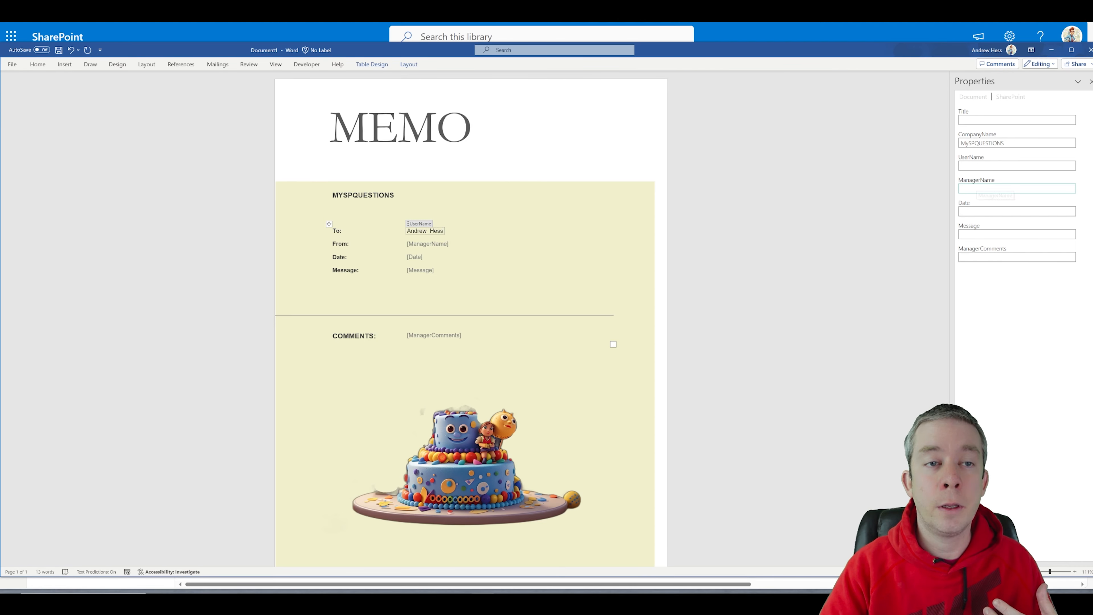
Step: Set ManagerName SuperMan, Date 2/10/2024, Message Congrats! and the manager comments thanking for the completed project
click(977, 188)
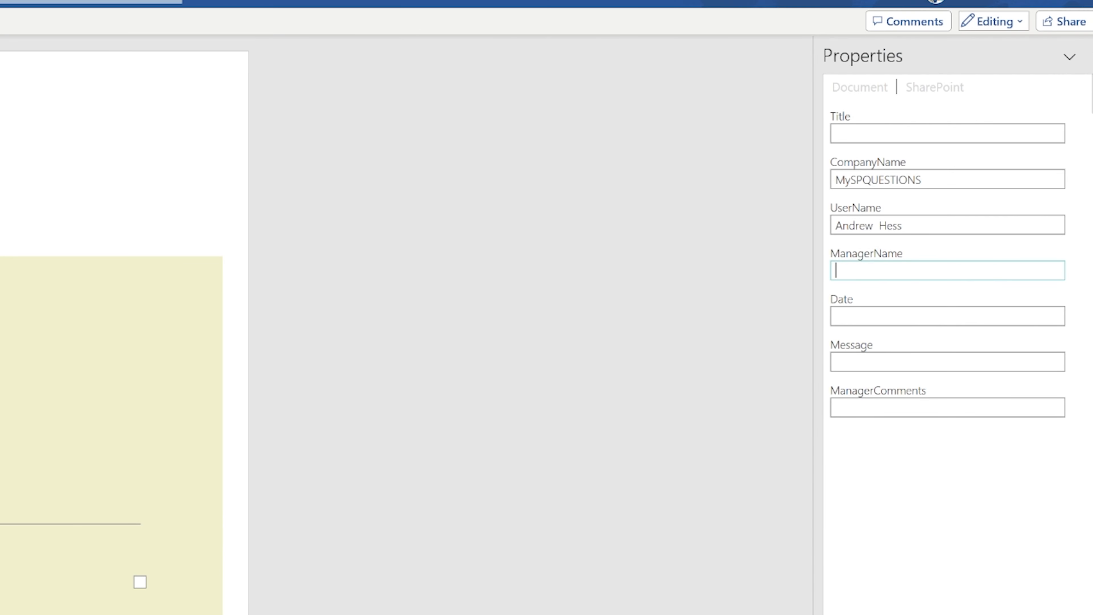
text(SAup)
key(BackSpace)
key(BackSpace)
key(BackSpace)
text(uper)
click(886, 316)
text(2/154)
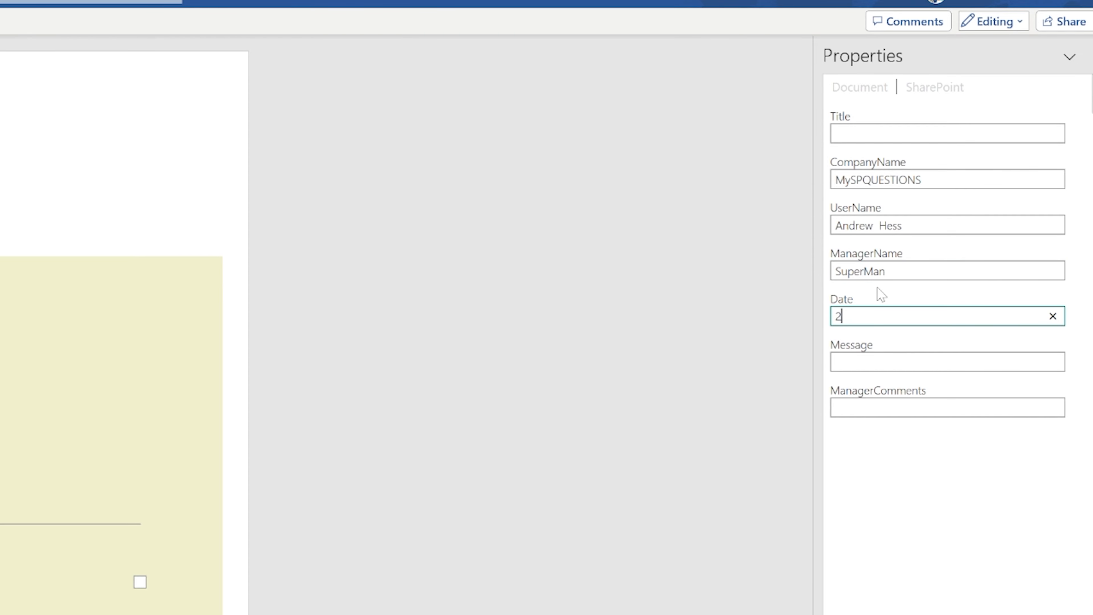
key(BackSpace)
key(BackSpace)
text(/2024)
key(Tab)
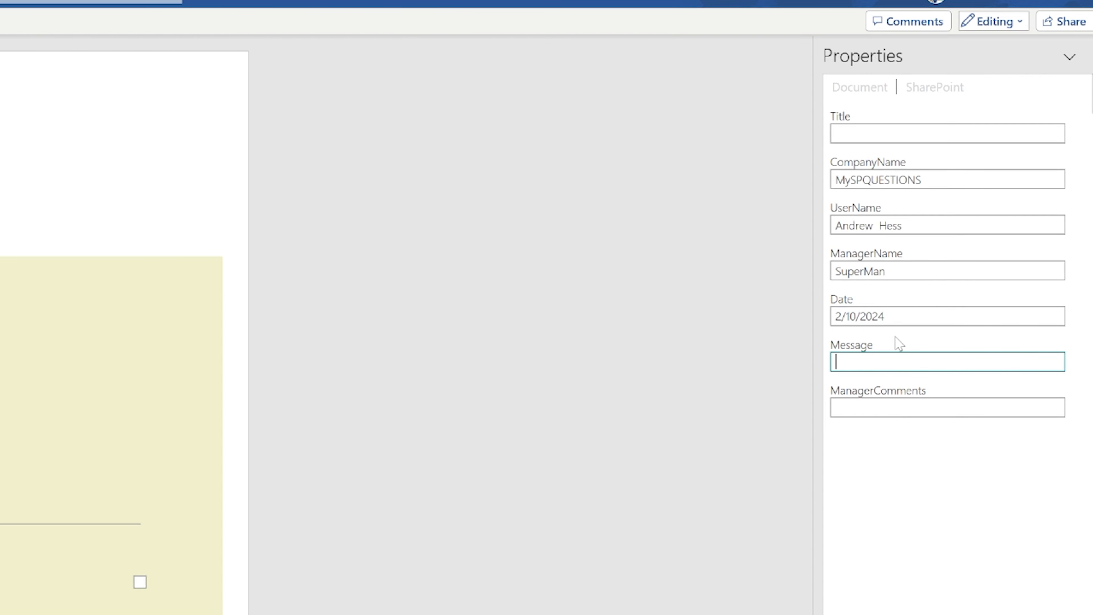
text(Congrats!)
key(Tab)
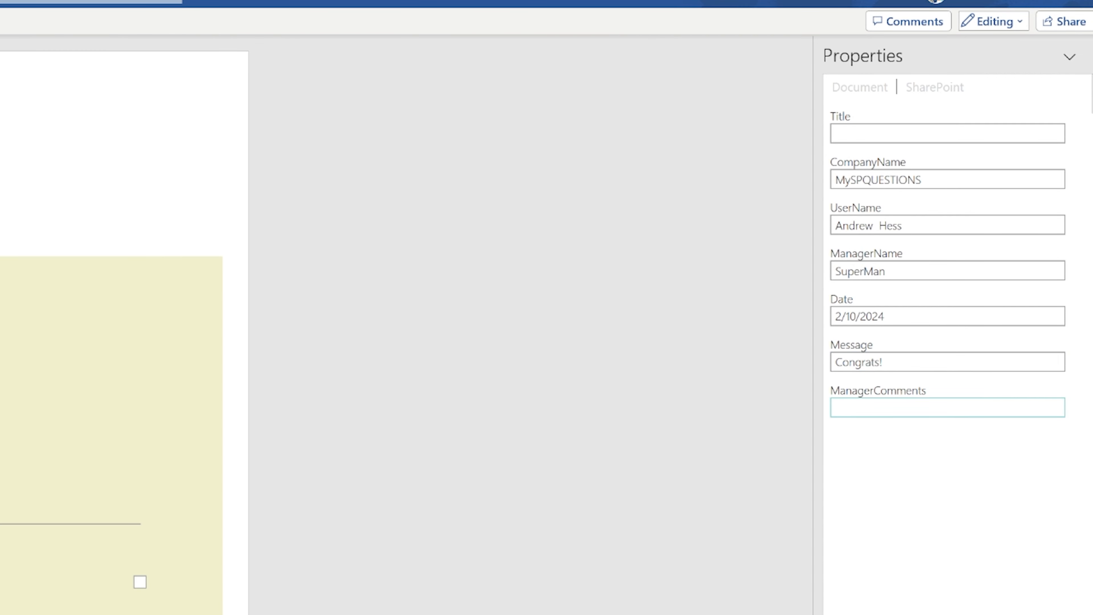
text(You completed the proc)
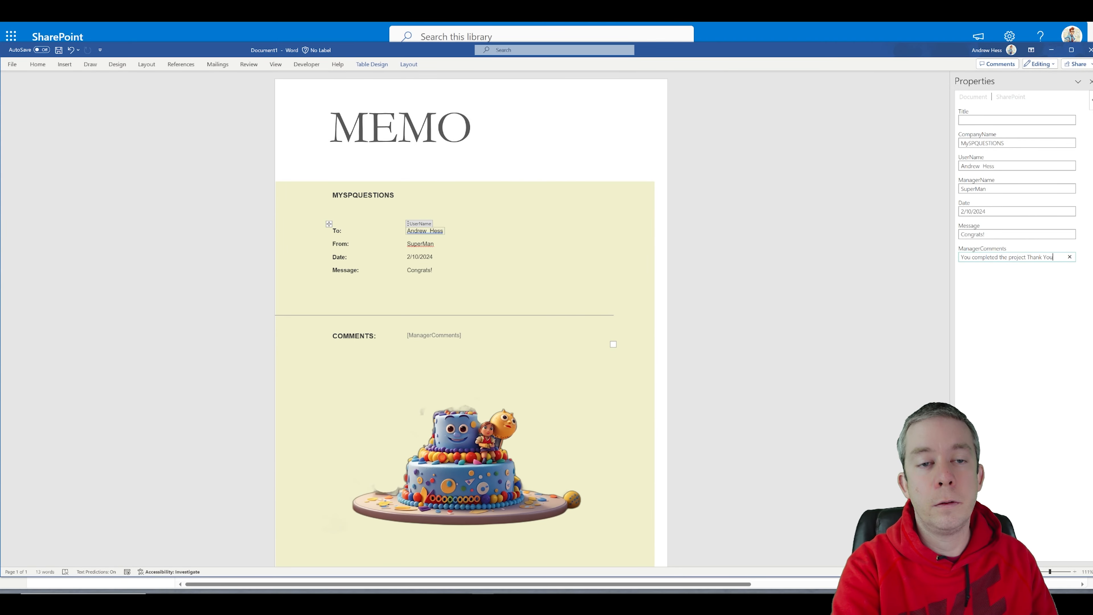
text(!)
key(Tab)
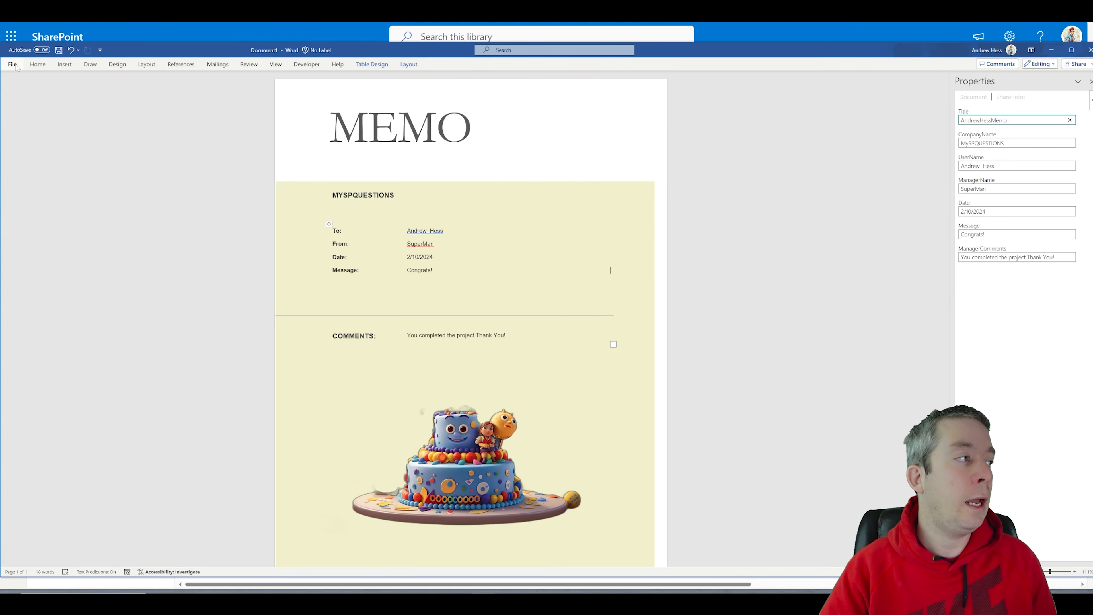
Step: Save the new memo into the MemosAndCerts library
click(58, 50)
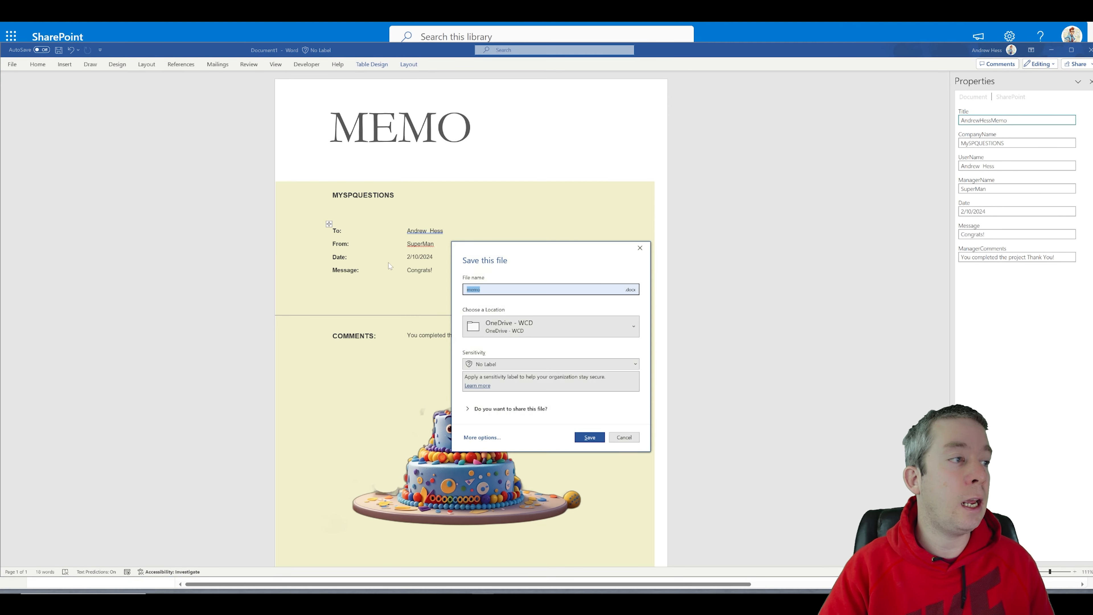
click(522, 336)
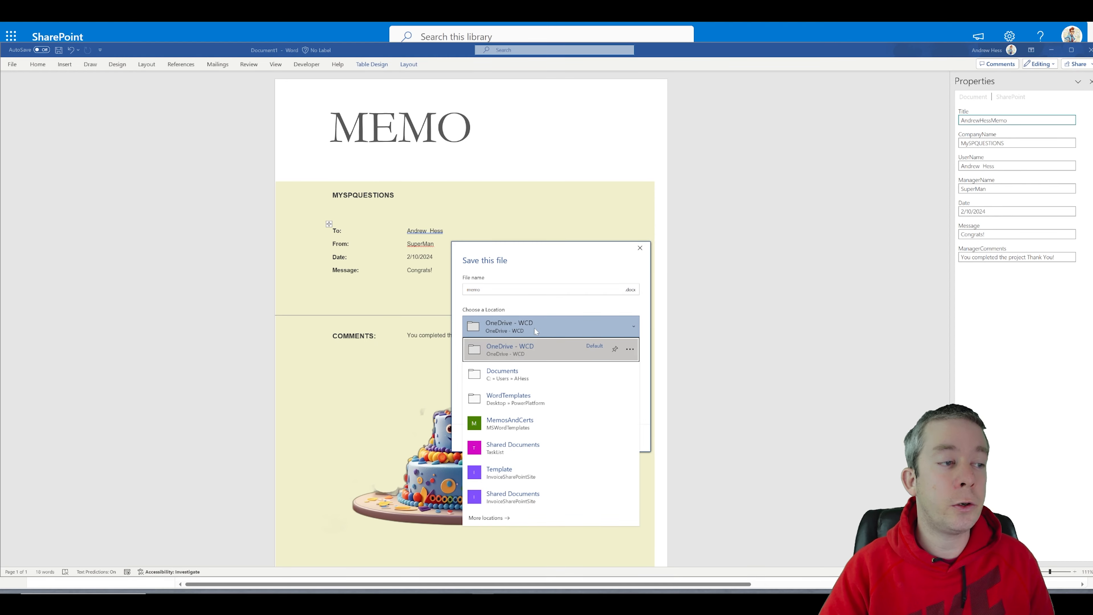
click(506, 424)
click(587, 437)
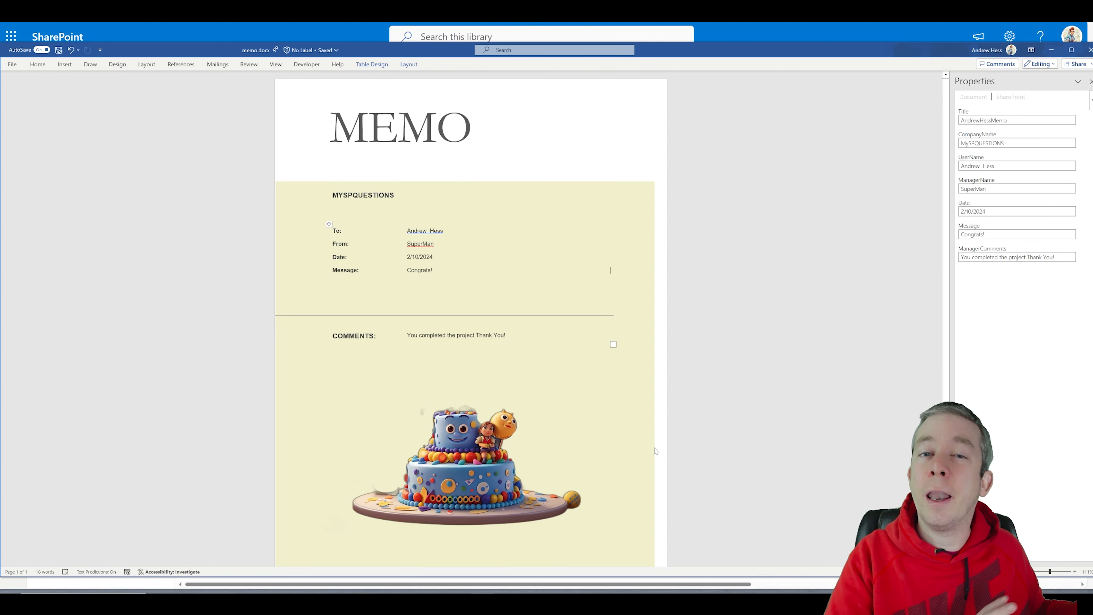
Step: Close Word for the web and bring up the PowerPoint agenda slide
click(1090, 49)
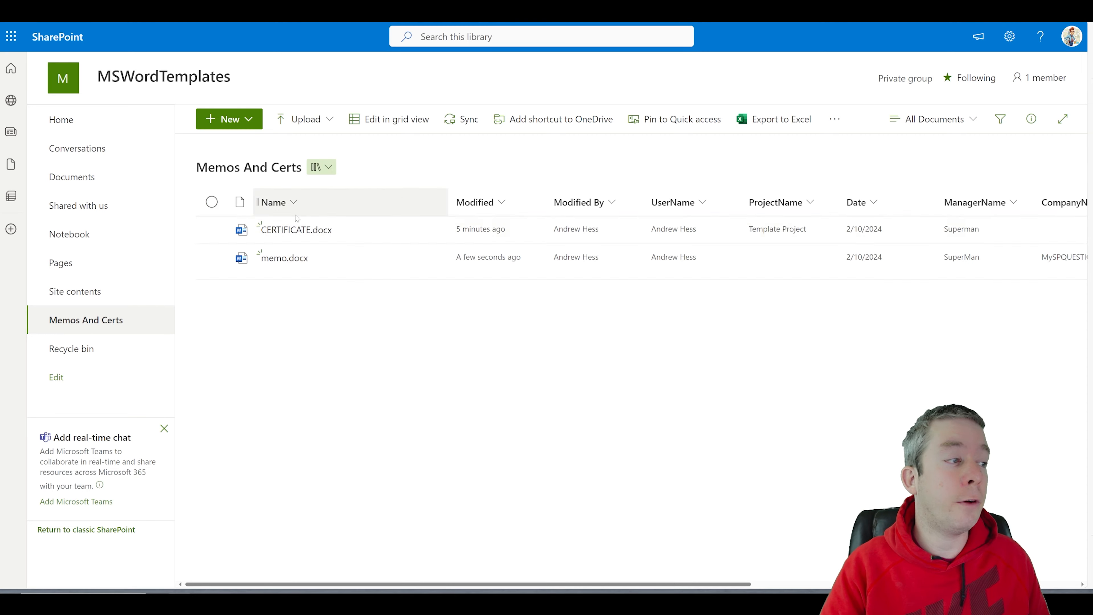
mouse_move(473, 590)
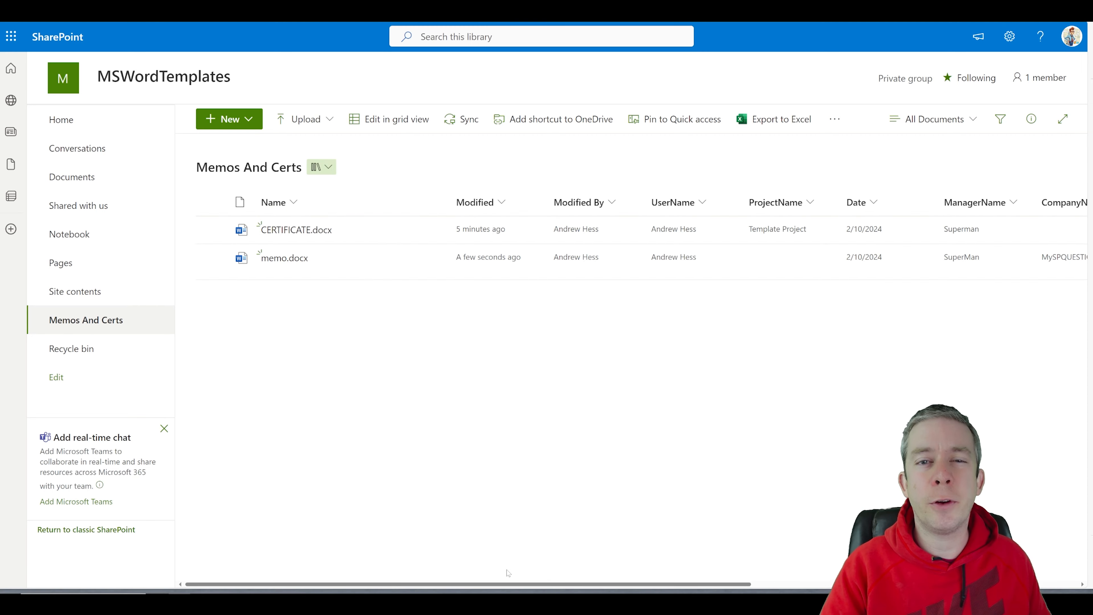
drag(520, 587, 439, 517)
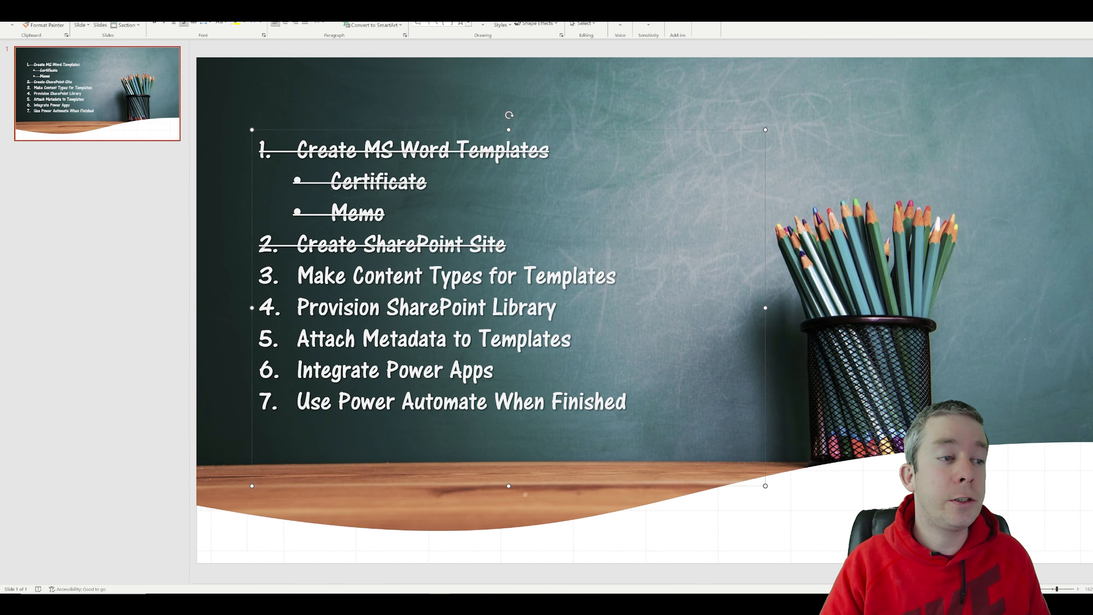
Step: Strike through Make Content Types for Templates, Provision SharePoint Library and Attach Metadata to Templates
drag(623, 278, 298, 282)
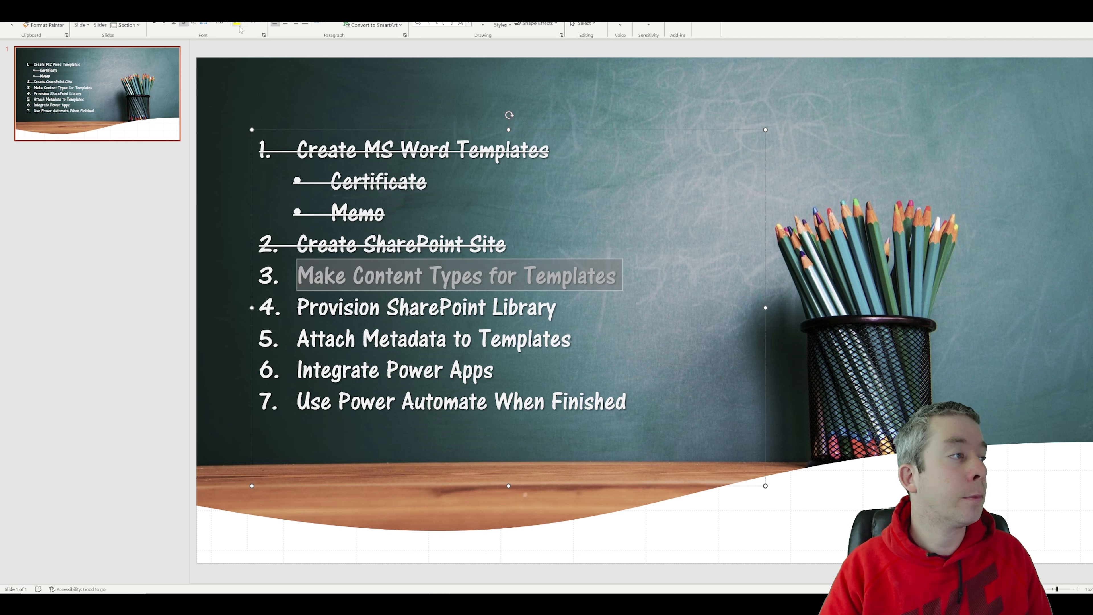
click(196, 24)
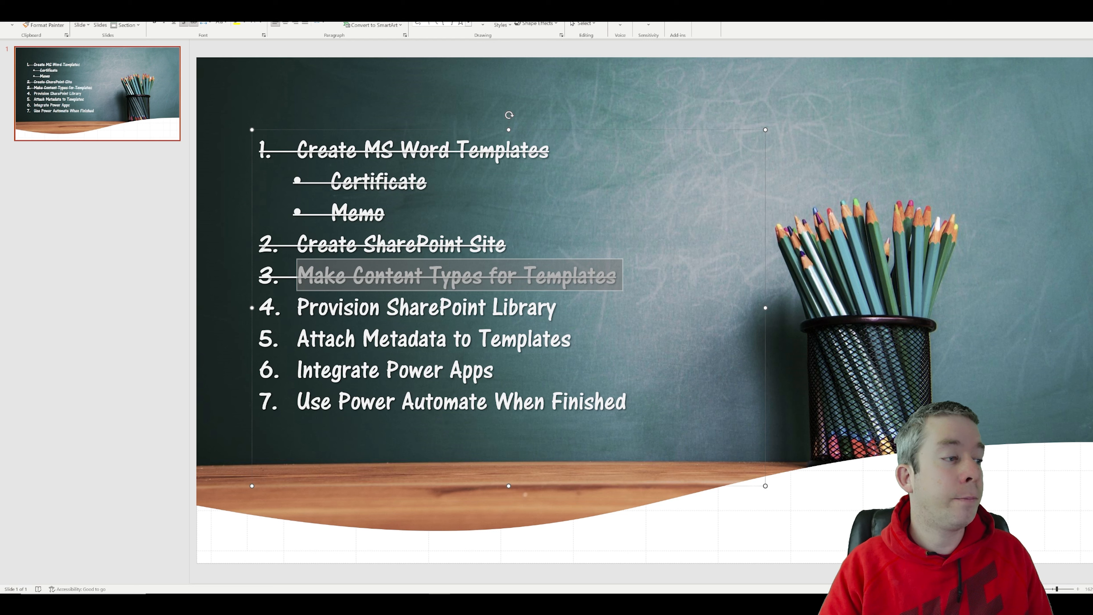
click(452, 307)
drag(562, 307, 298, 306)
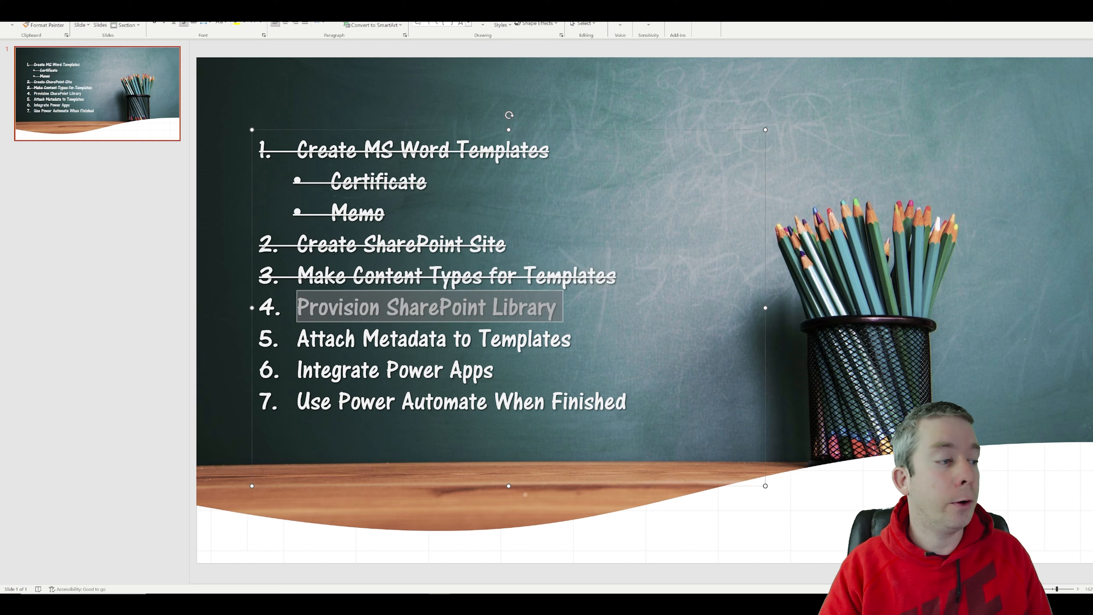
click(195, 24)
click(436, 338)
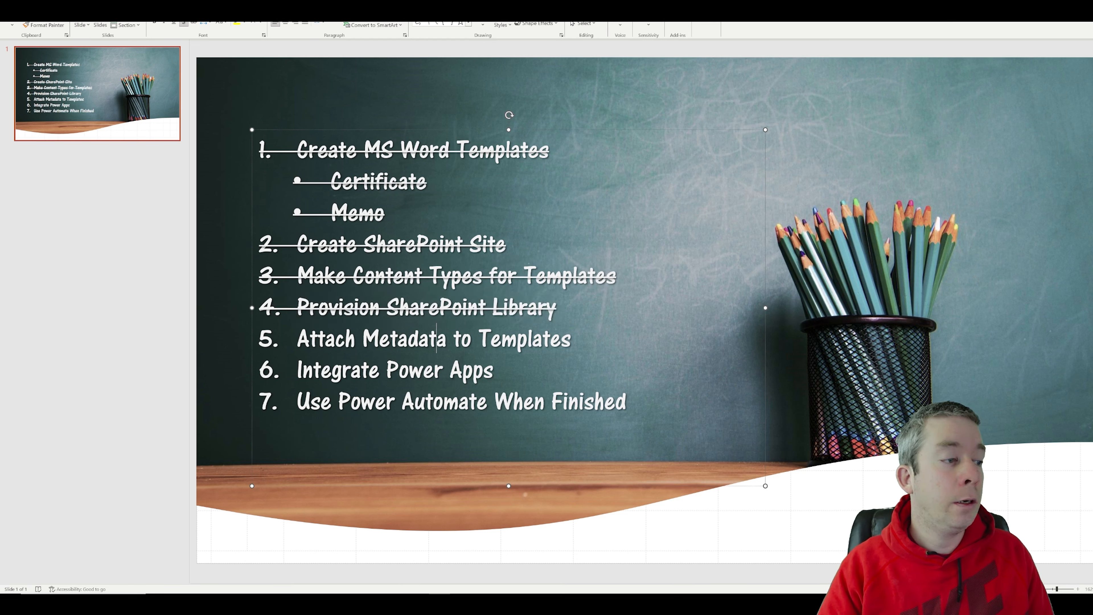
triple_click(437, 338)
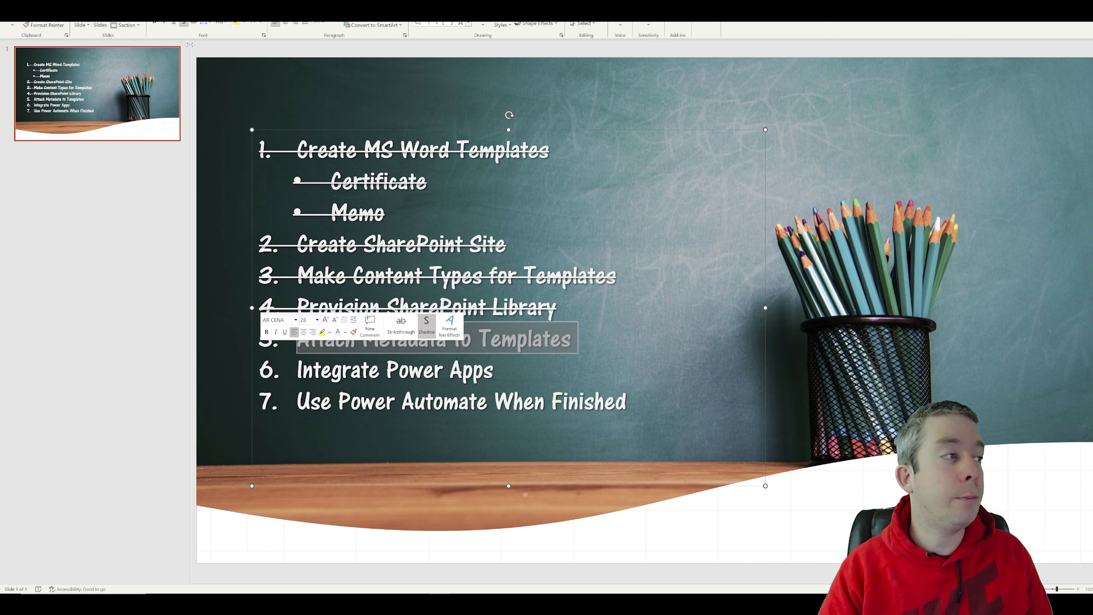
click(195, 25)
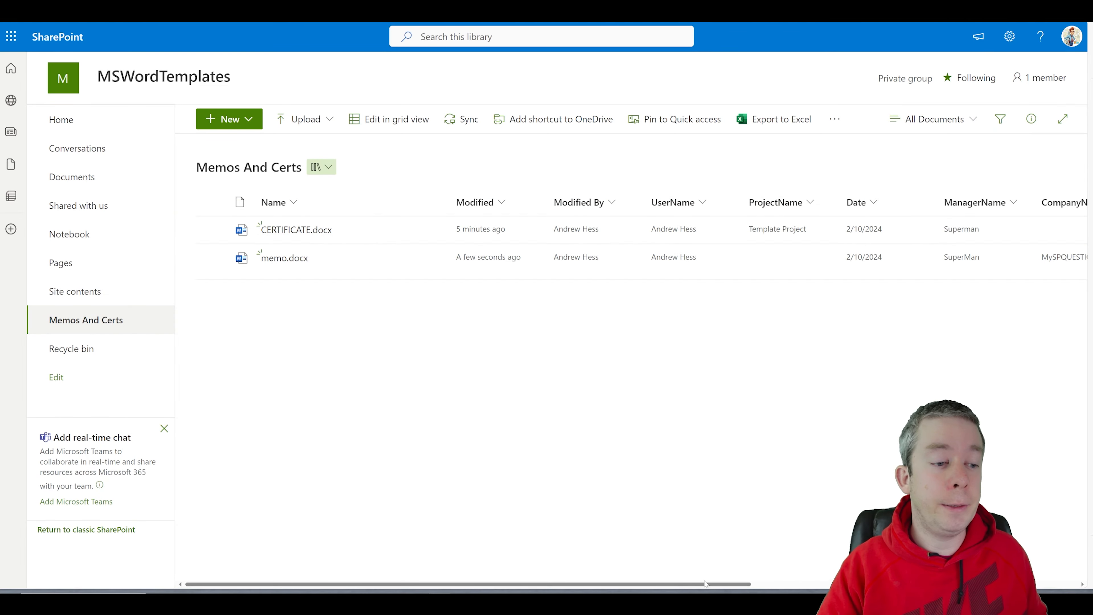
Step: In grid view, change memo.docx's ManagerName from SuperMan to Spider Man and save the change
click(390, 122)
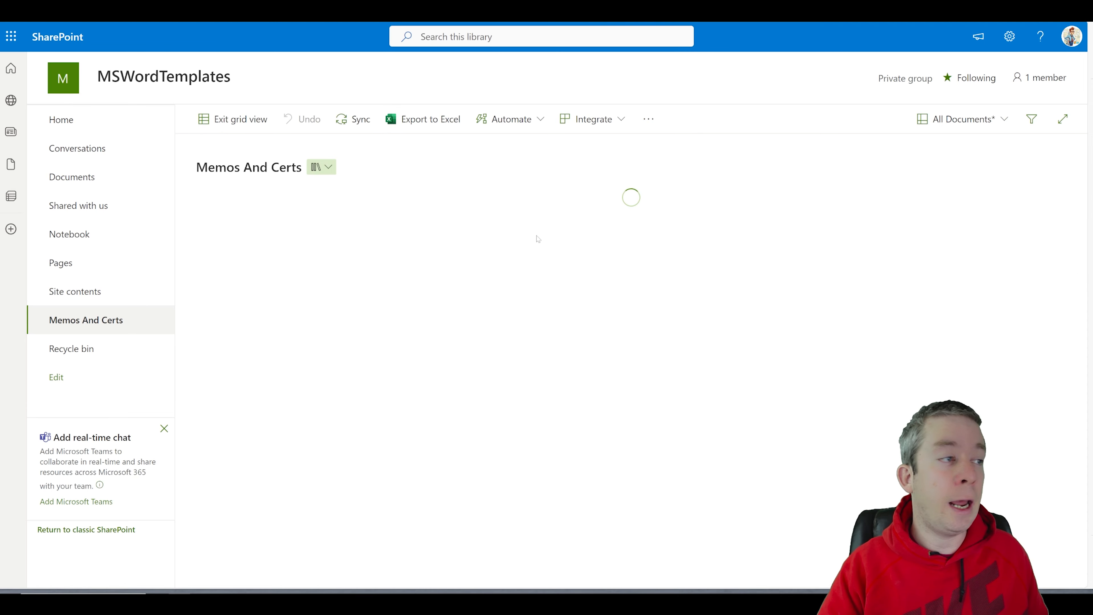
double_click(799, 274)
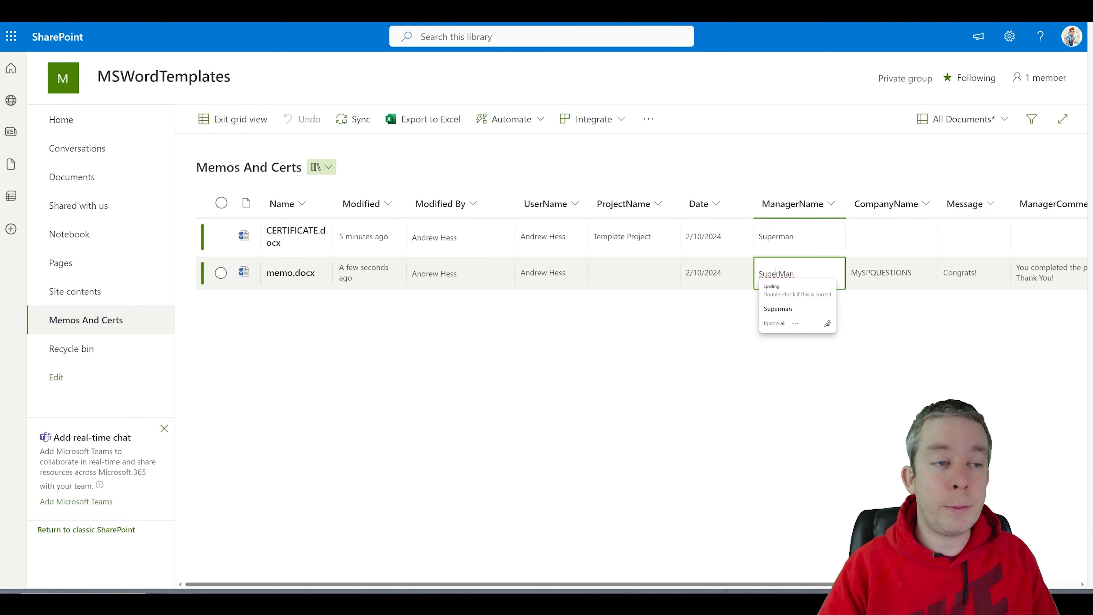
key(BackSpace)
key(BackSpace)
key(BackSpace)
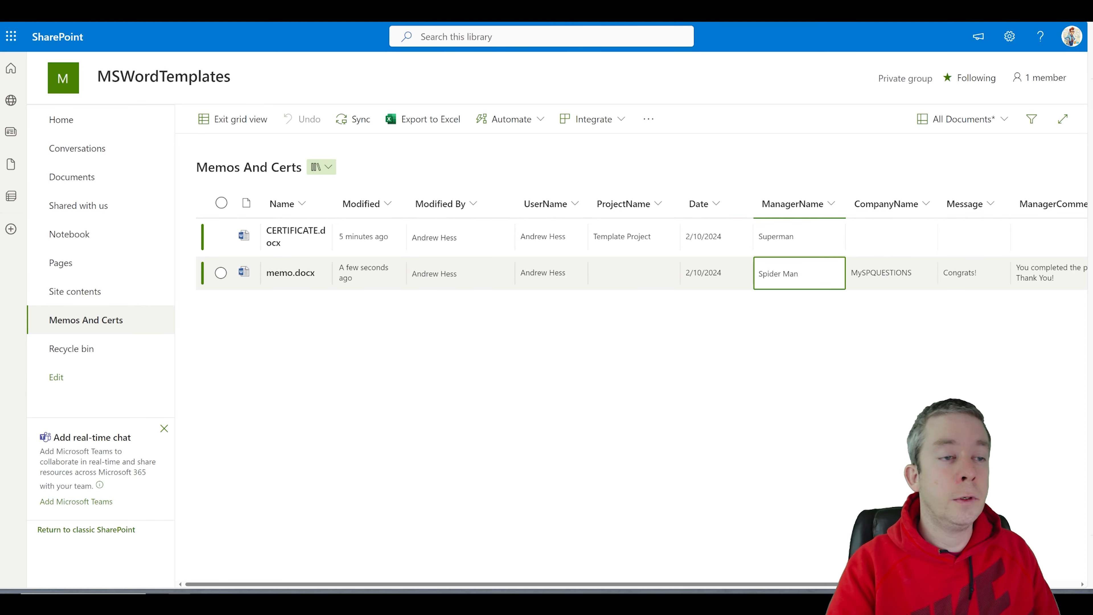
click(780, 360)
click(243, 121)
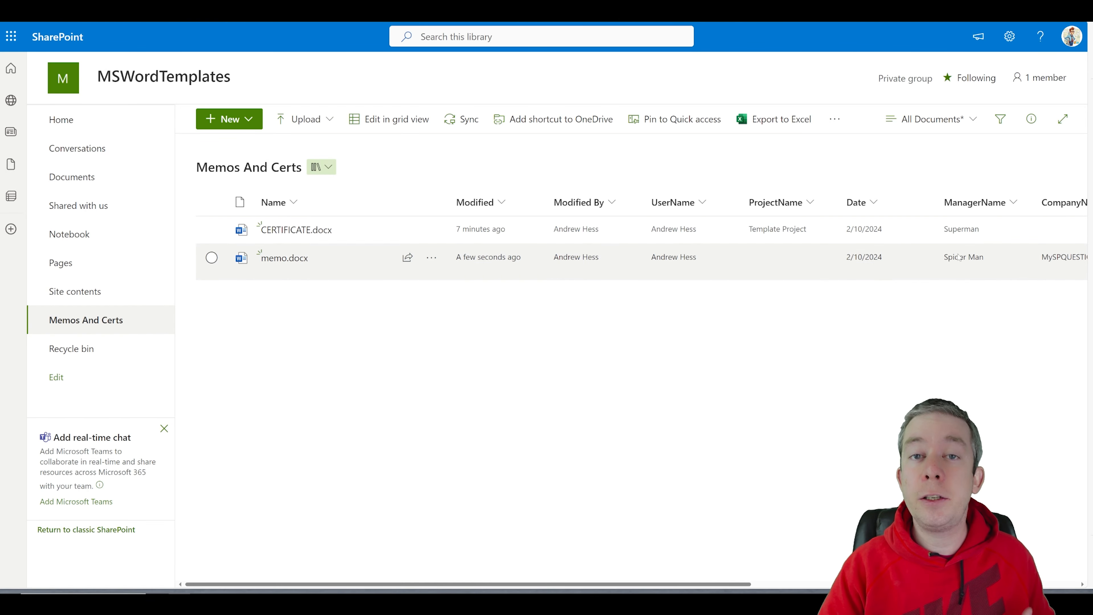
click(282, 259)
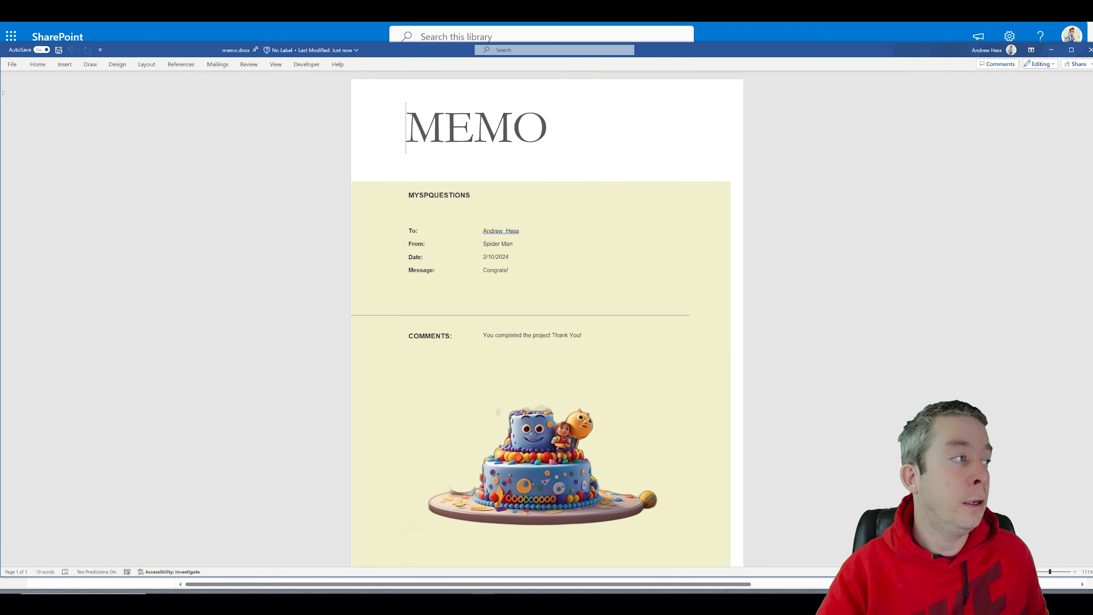
Step: Change memo.docx's Message property under File > Info to Congrats You Did It, then close it
click(11, 64)
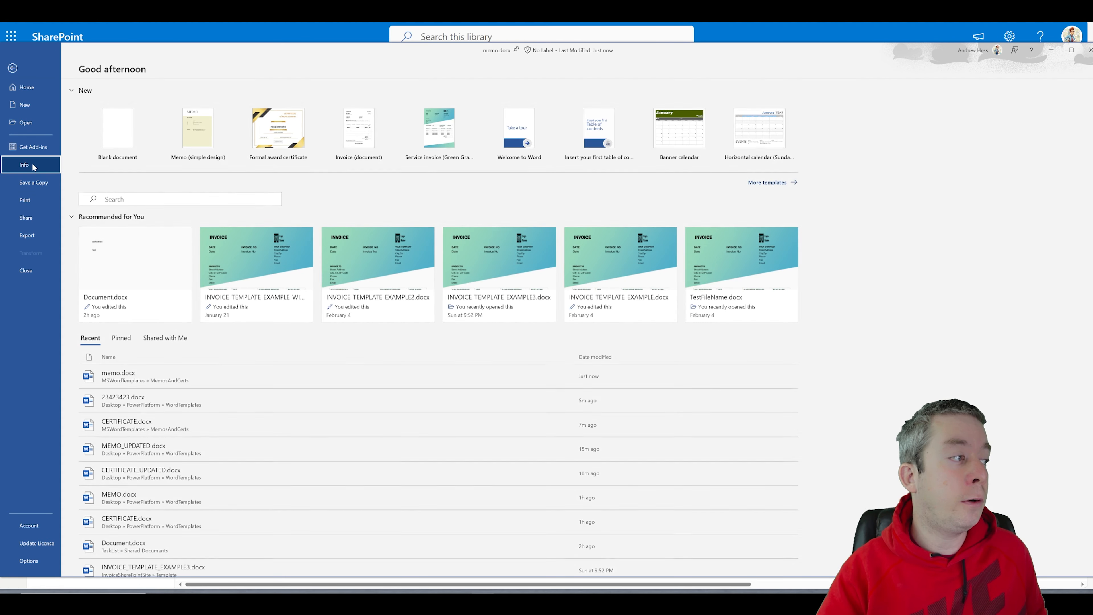
click(32, 167)
click(374, 355)
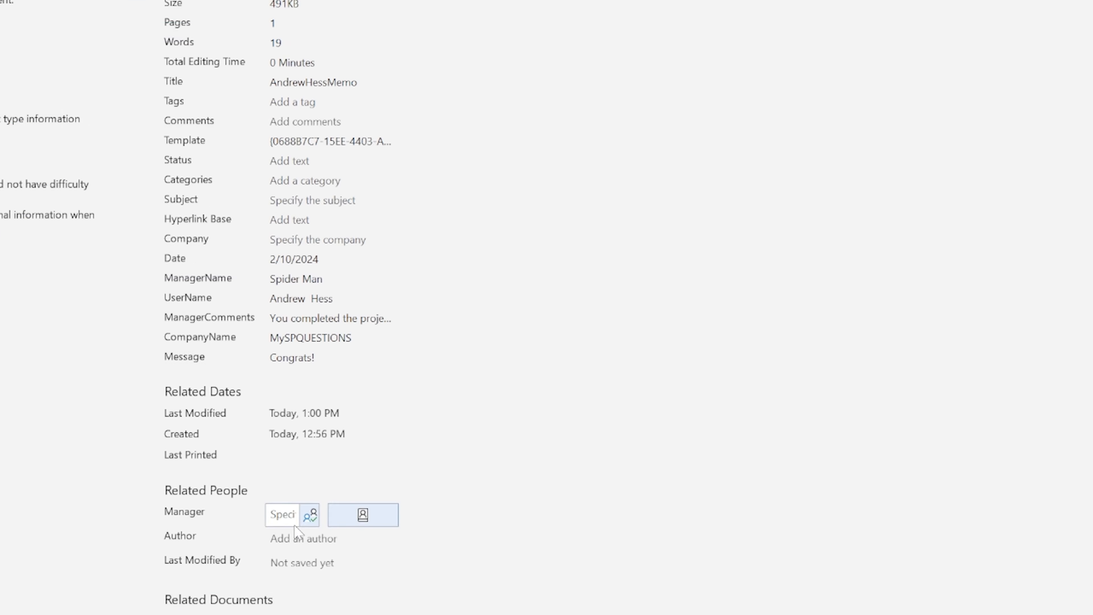
click(297, 357)
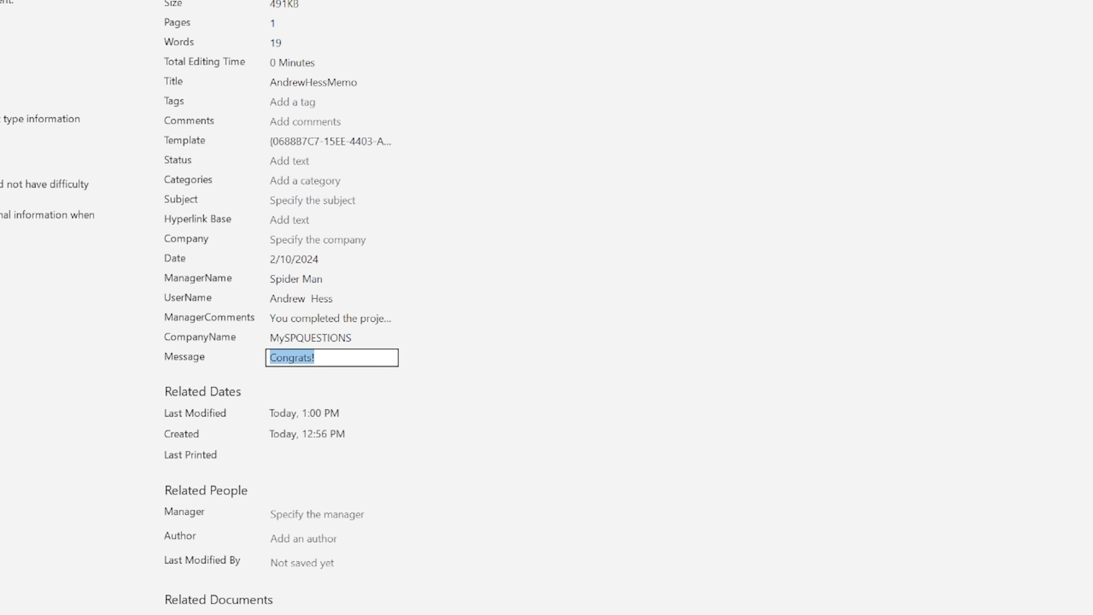
click(316, 358)
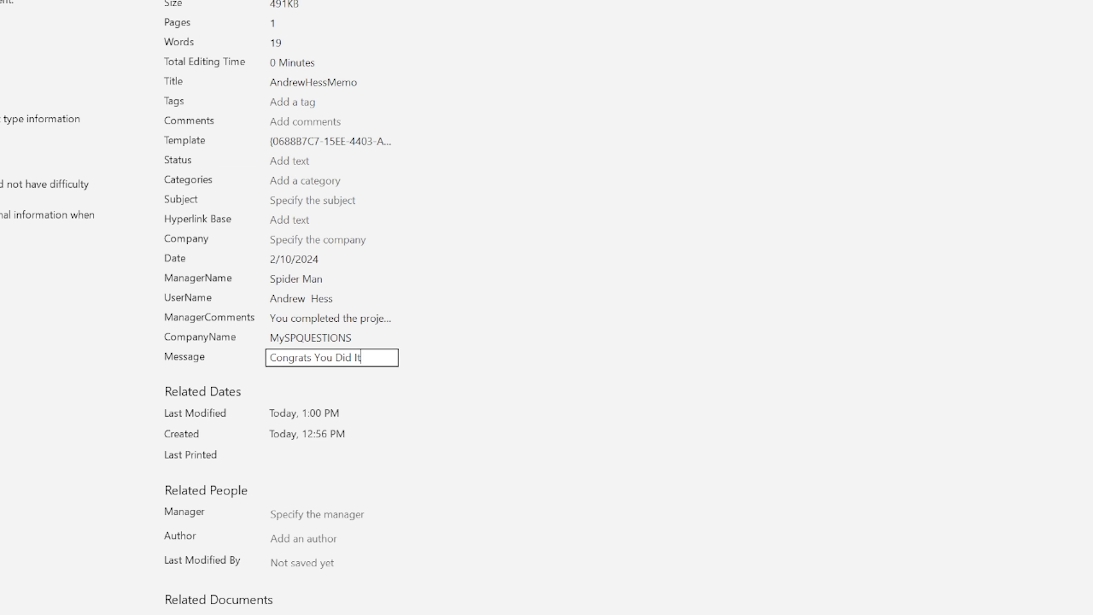
key(Escape)
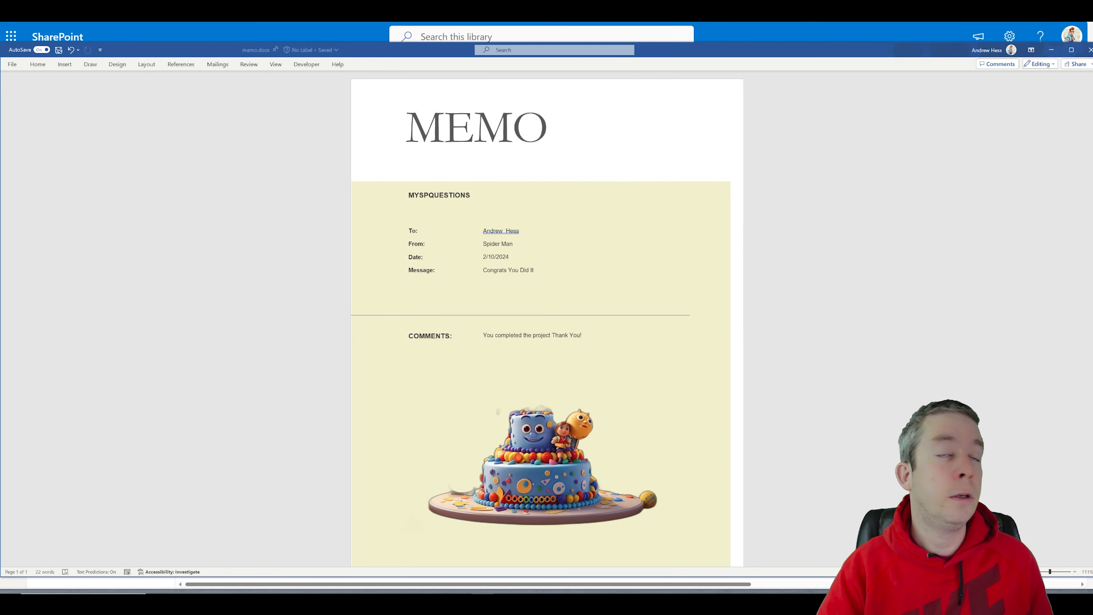
click(1089, 50)
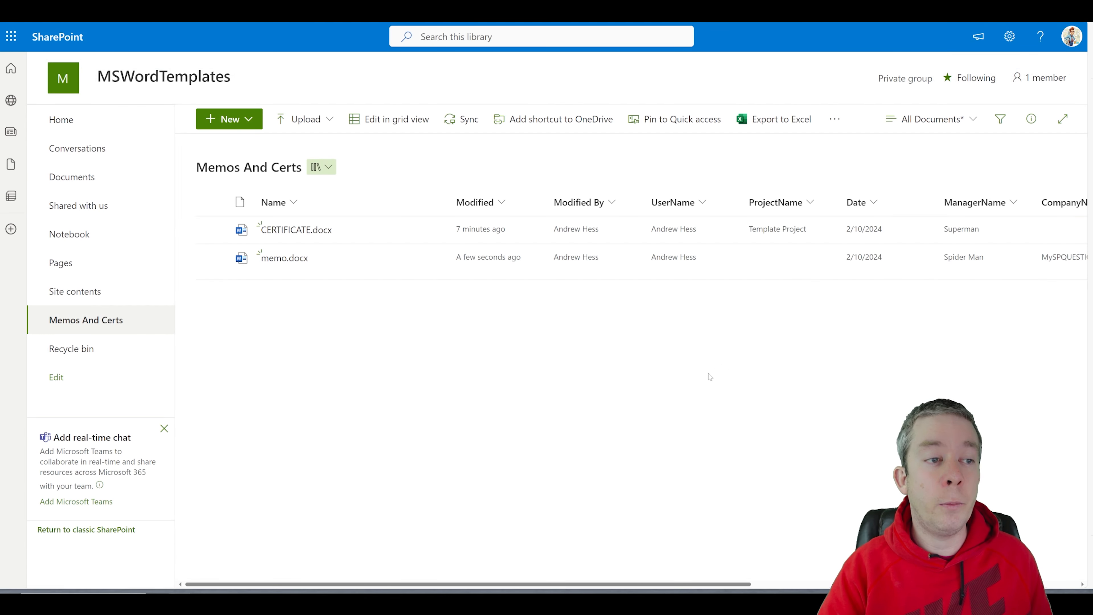
Step: Refresh the library to check memo.docx's Message reads Congrats You Did It, then reach Integrate > Power Apps
drag(679, 585, 960, 585)
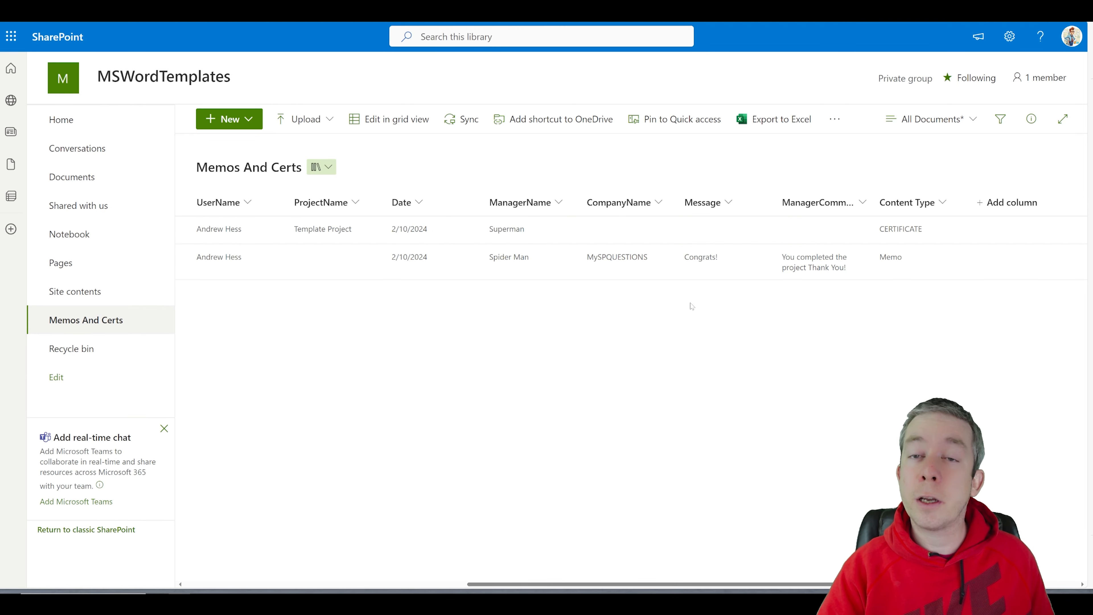
key(F5)
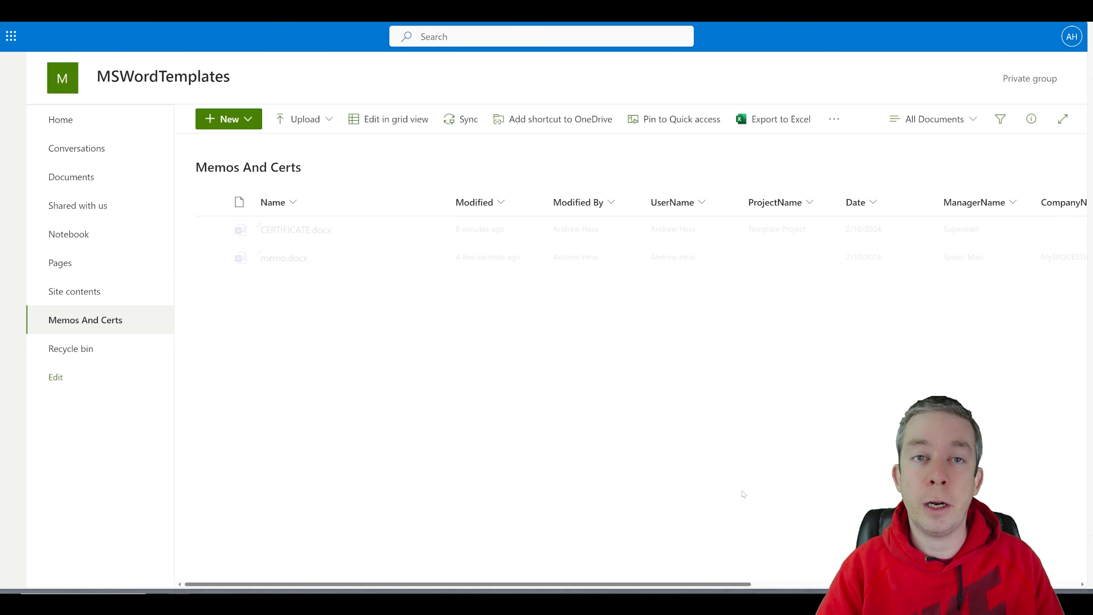
drag(729, 585, 1019, 586)
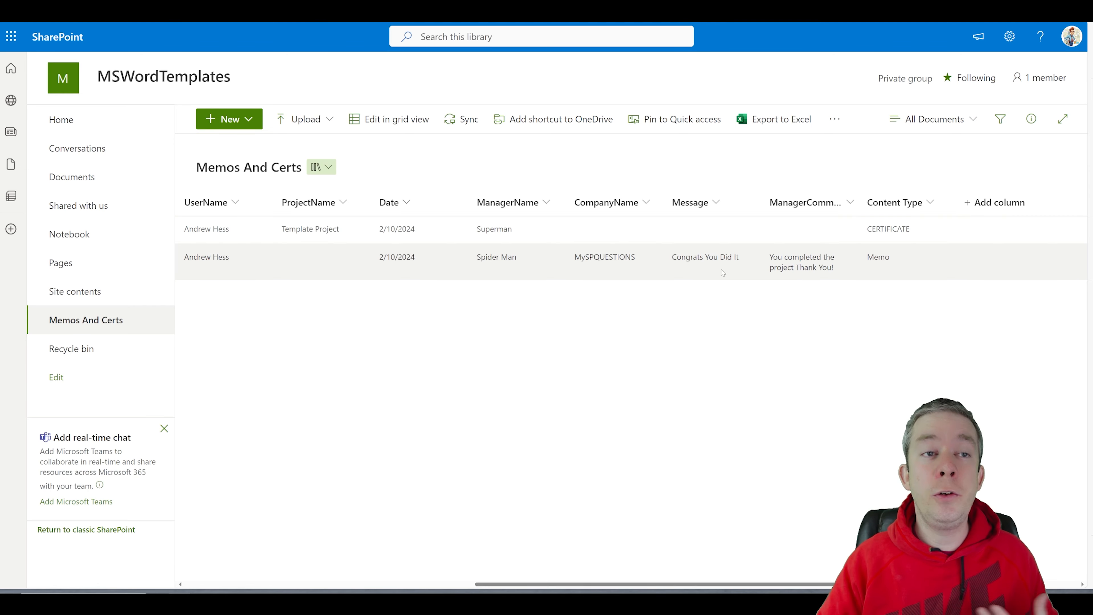
click(835, 122)
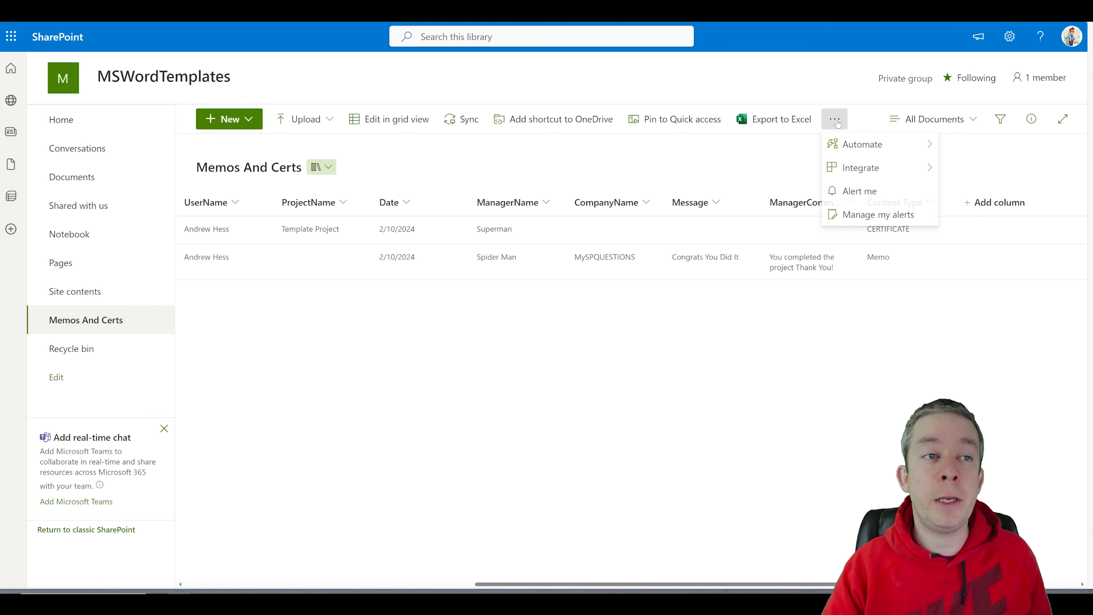
mouse_move(878, 167)
mouse_move(962, 176)
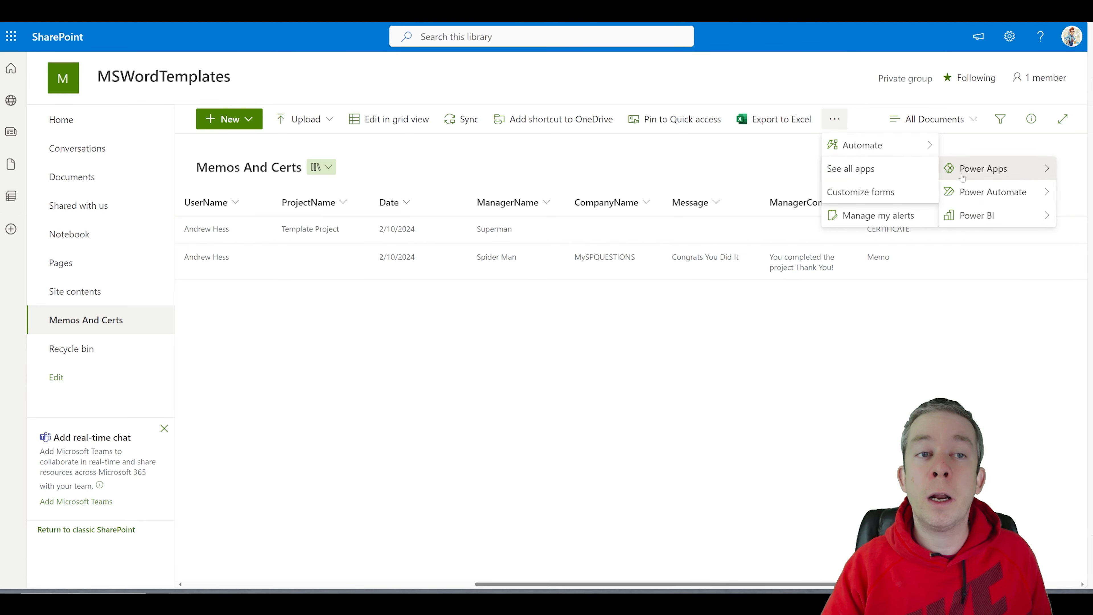